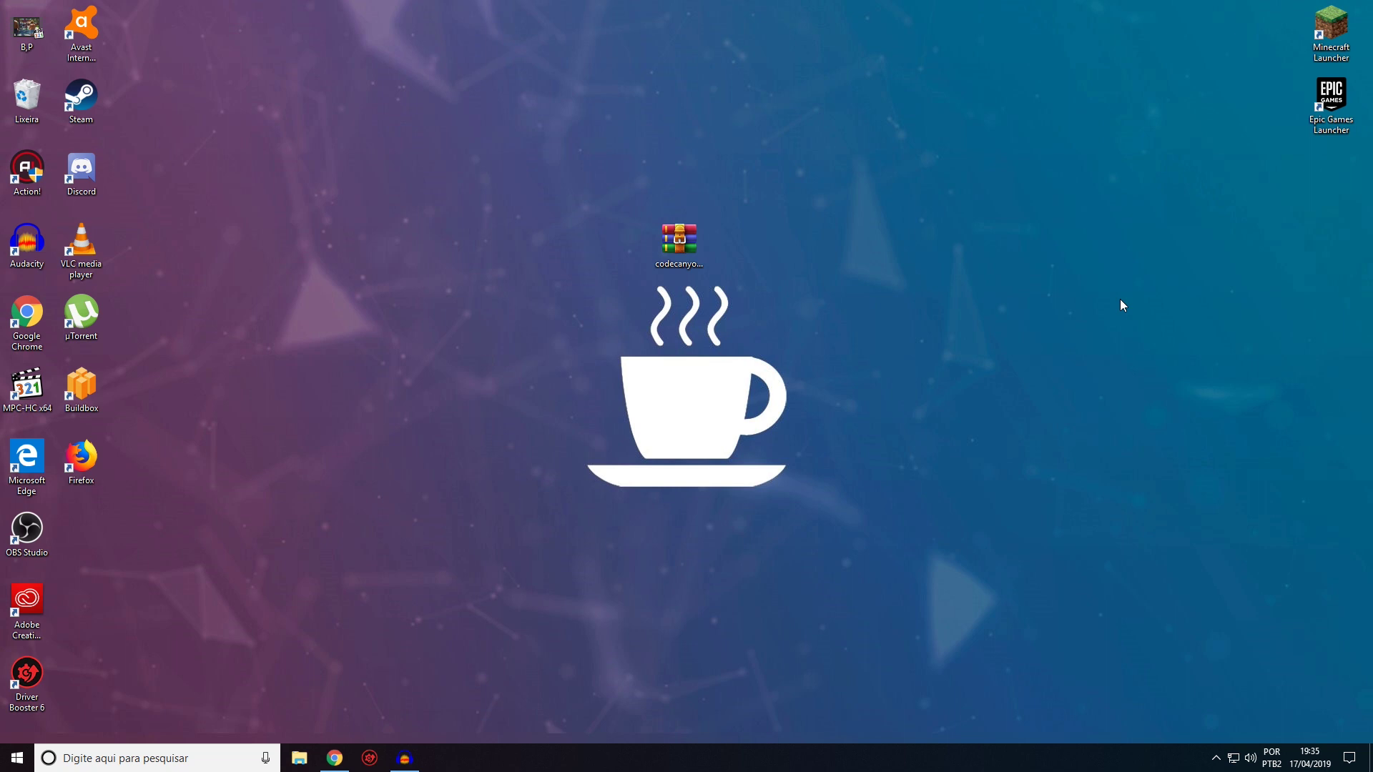
Look over the Viavi product page, G2NHost site, cPanel dashboard and empty storetutors.club listing.
left_click(680, 243)
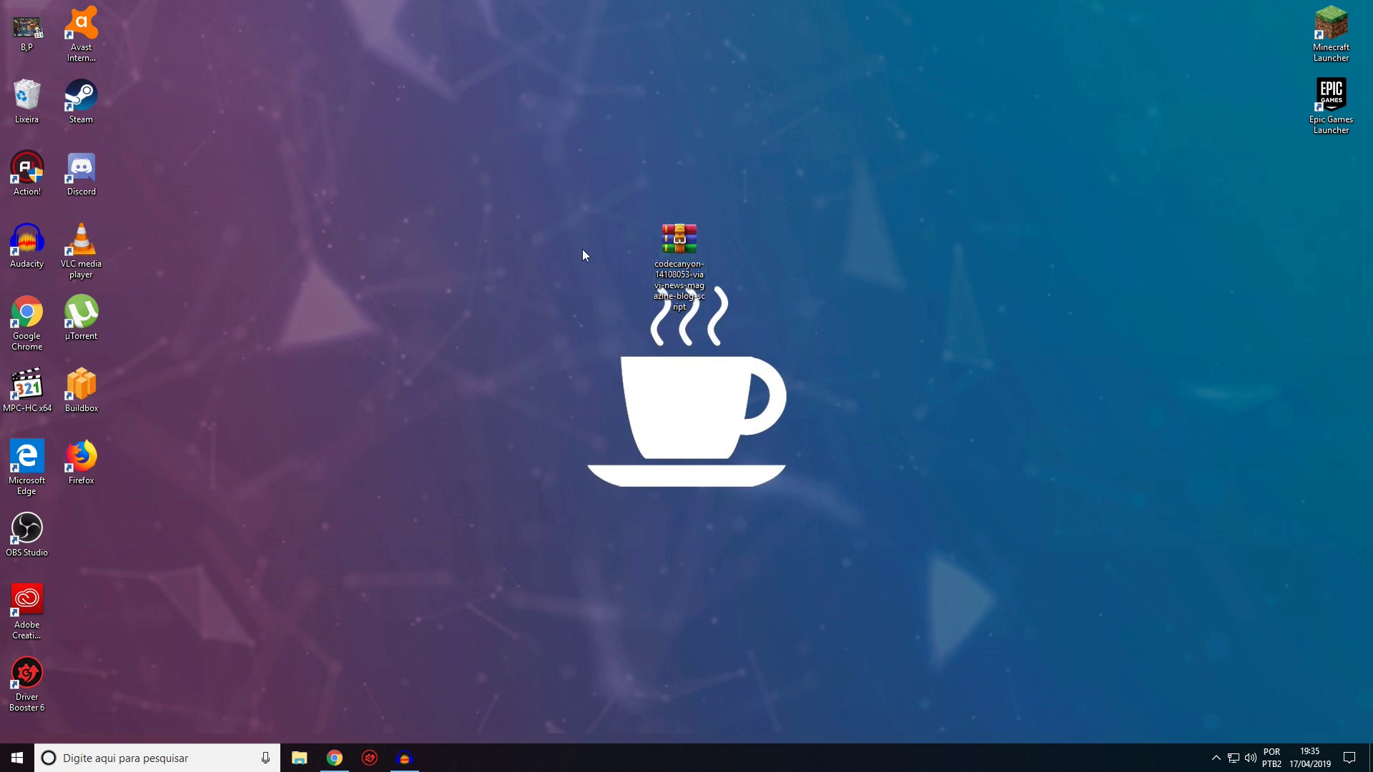
left_click(335, 758)
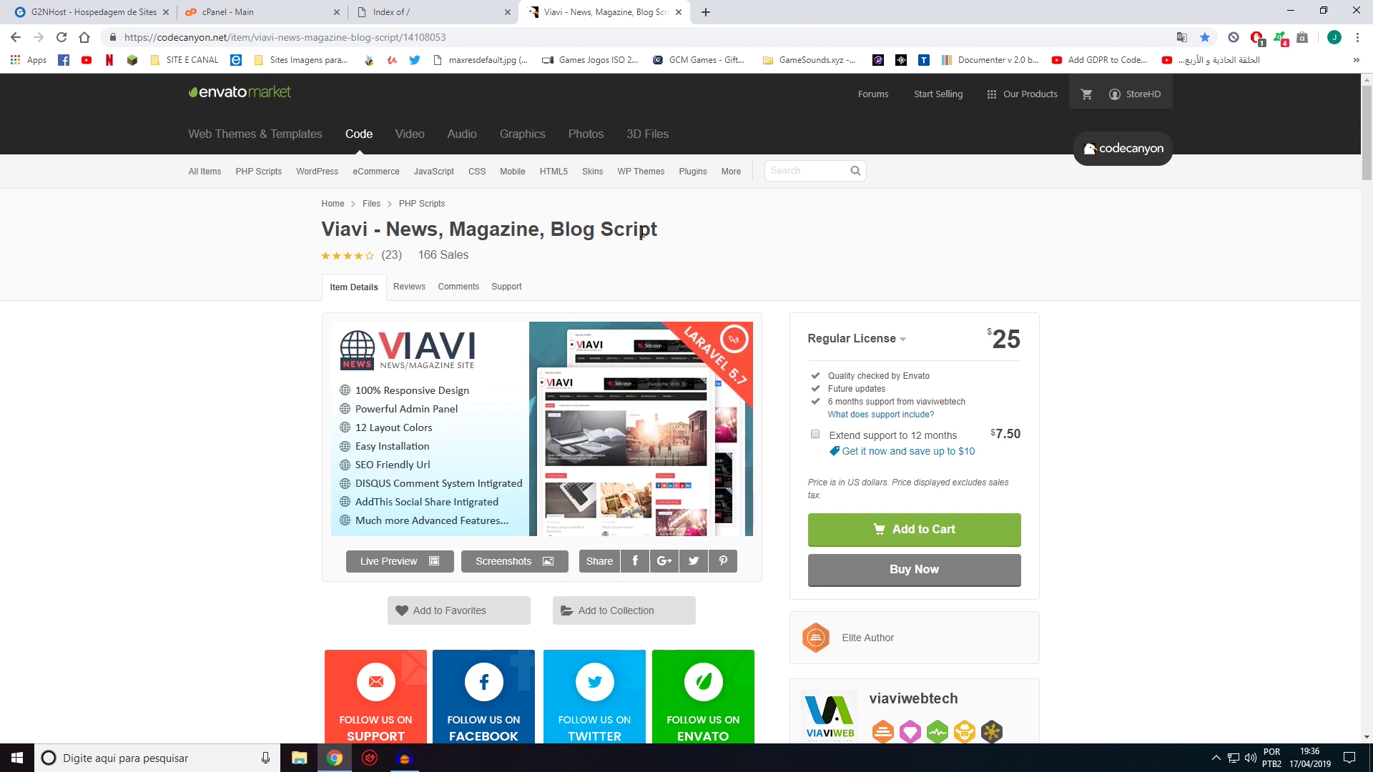
left_click(107, 13)
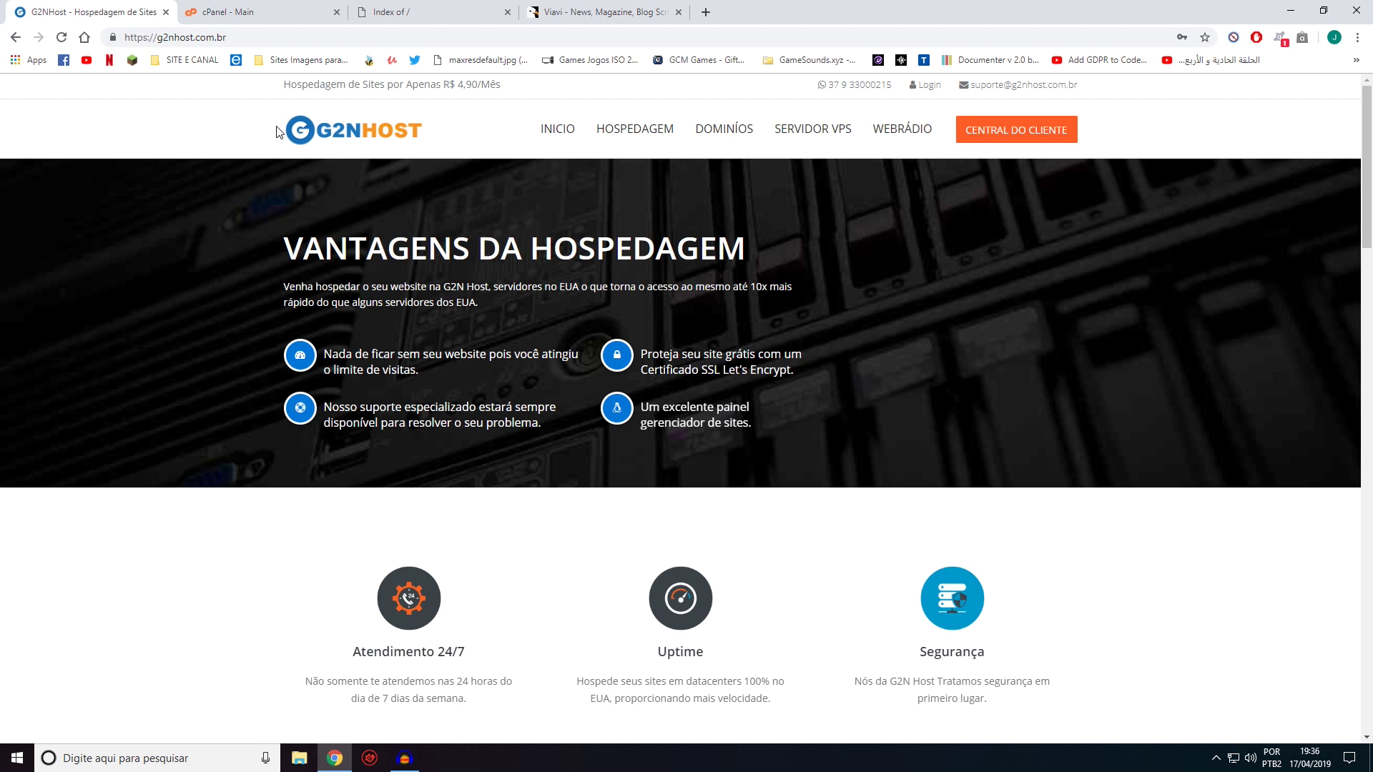
left_click(223, 15)
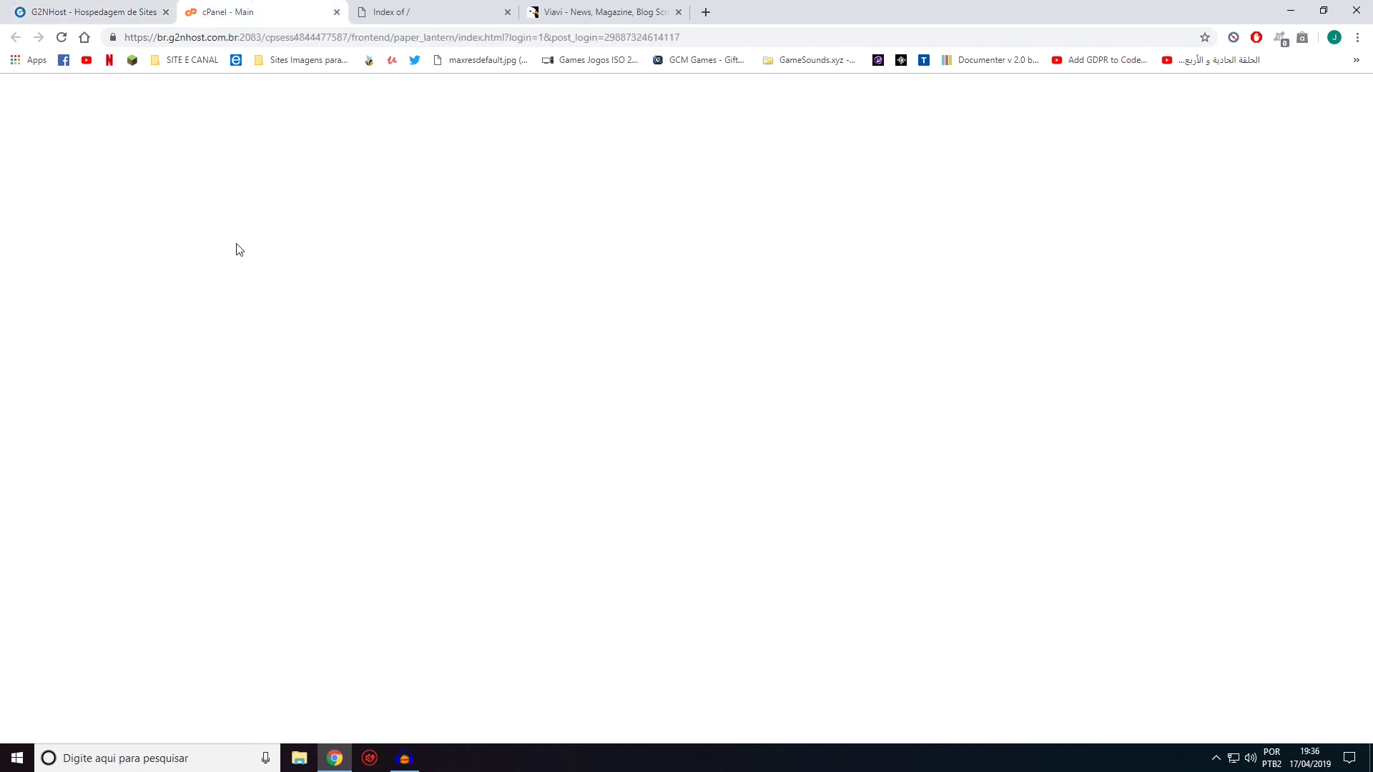
left_click(429, 12)
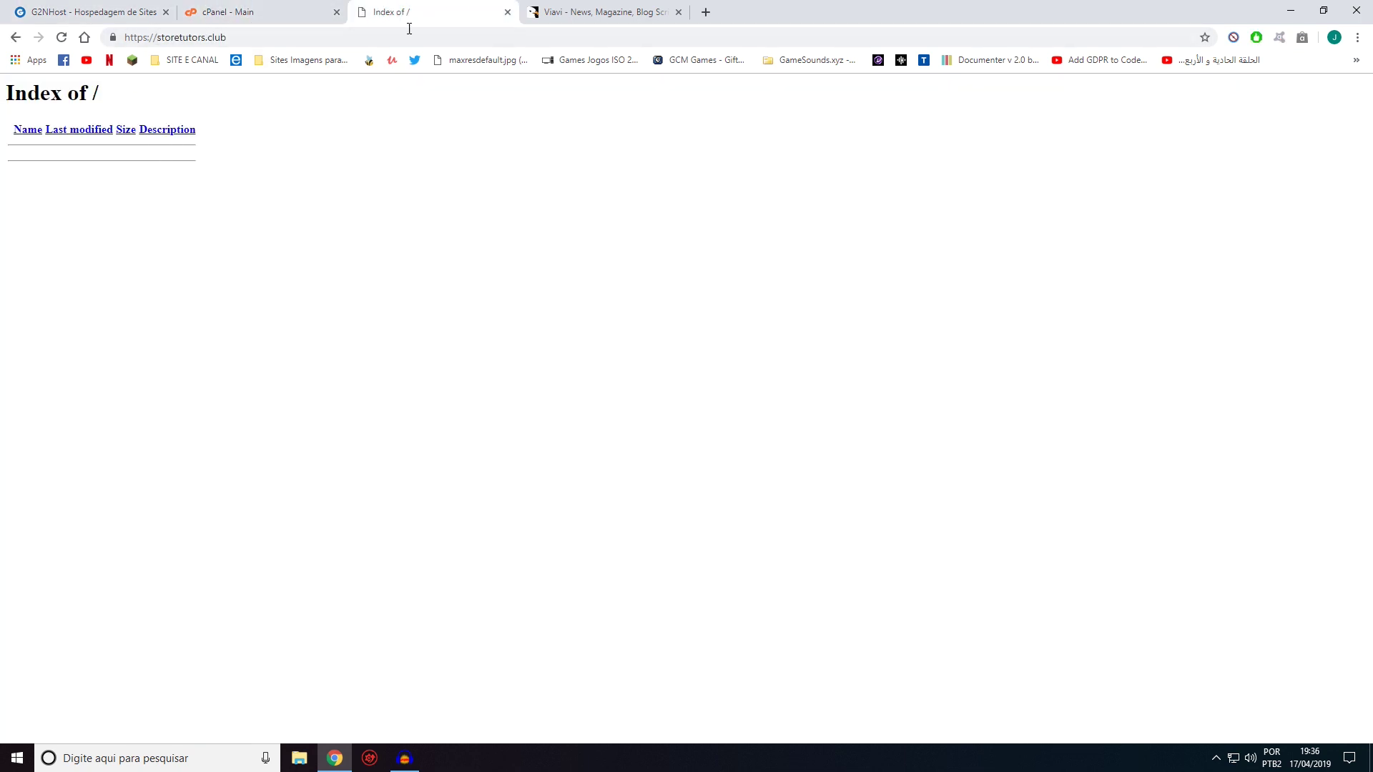
left_click(339, 756)
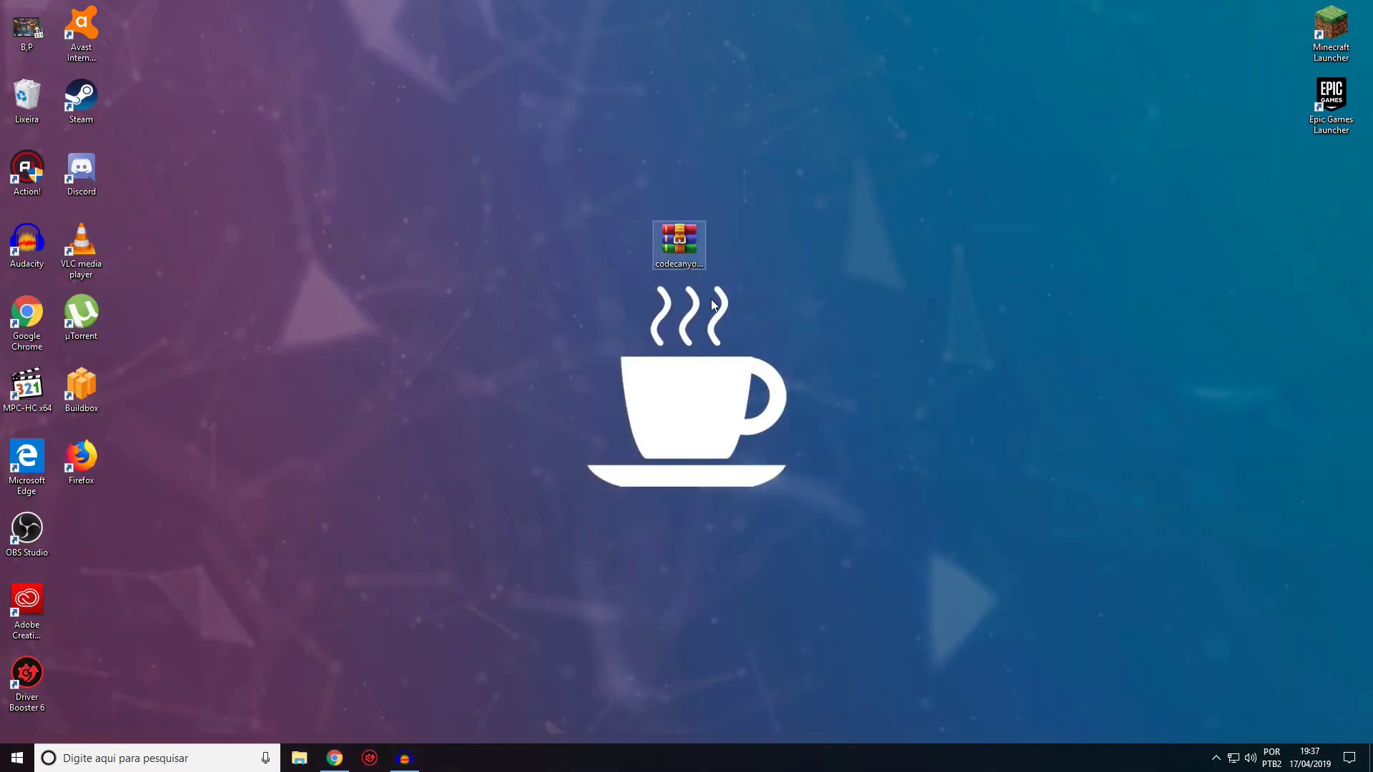
Extract the codecanyon archive with Extrair aqui and open the new Viavi News Package folder.
left_click(664, 249)
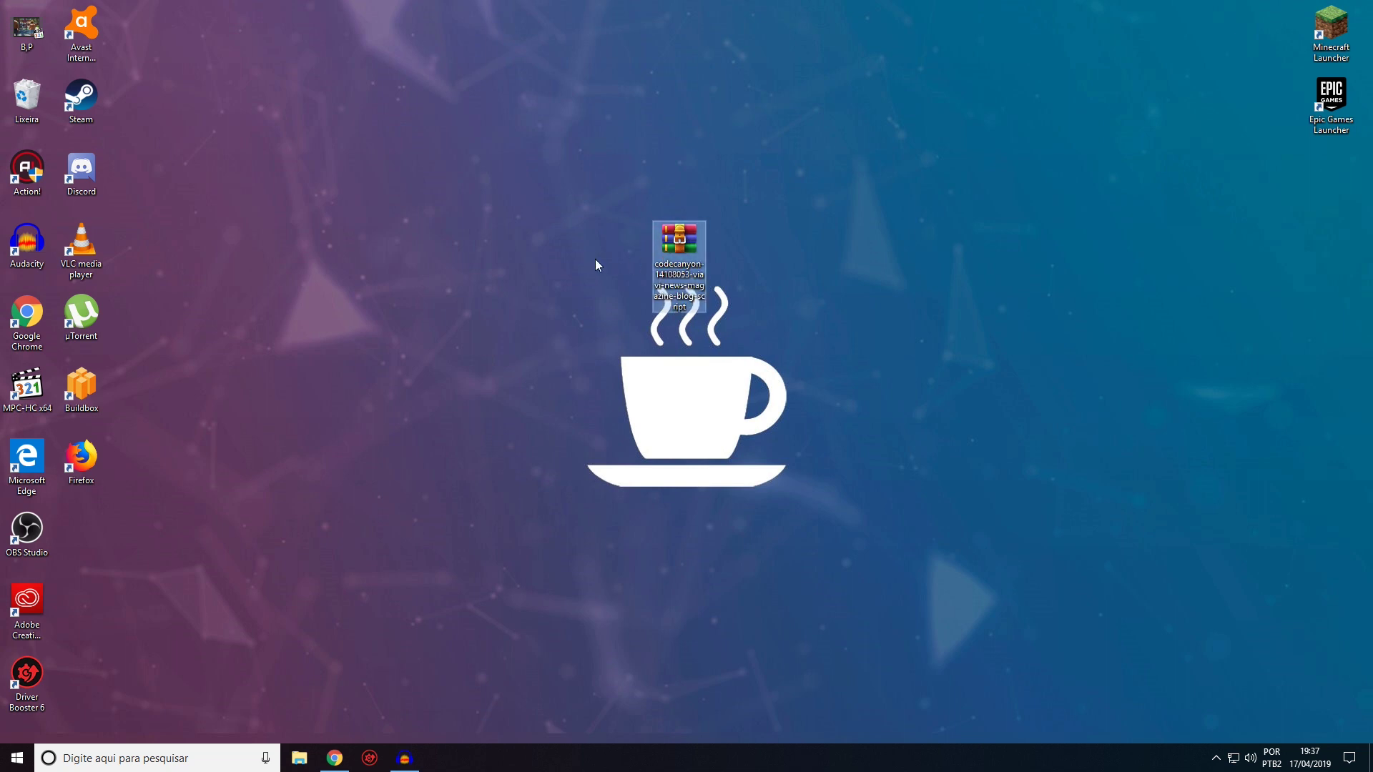
right_click(685, 251)
left_click(729, 310)
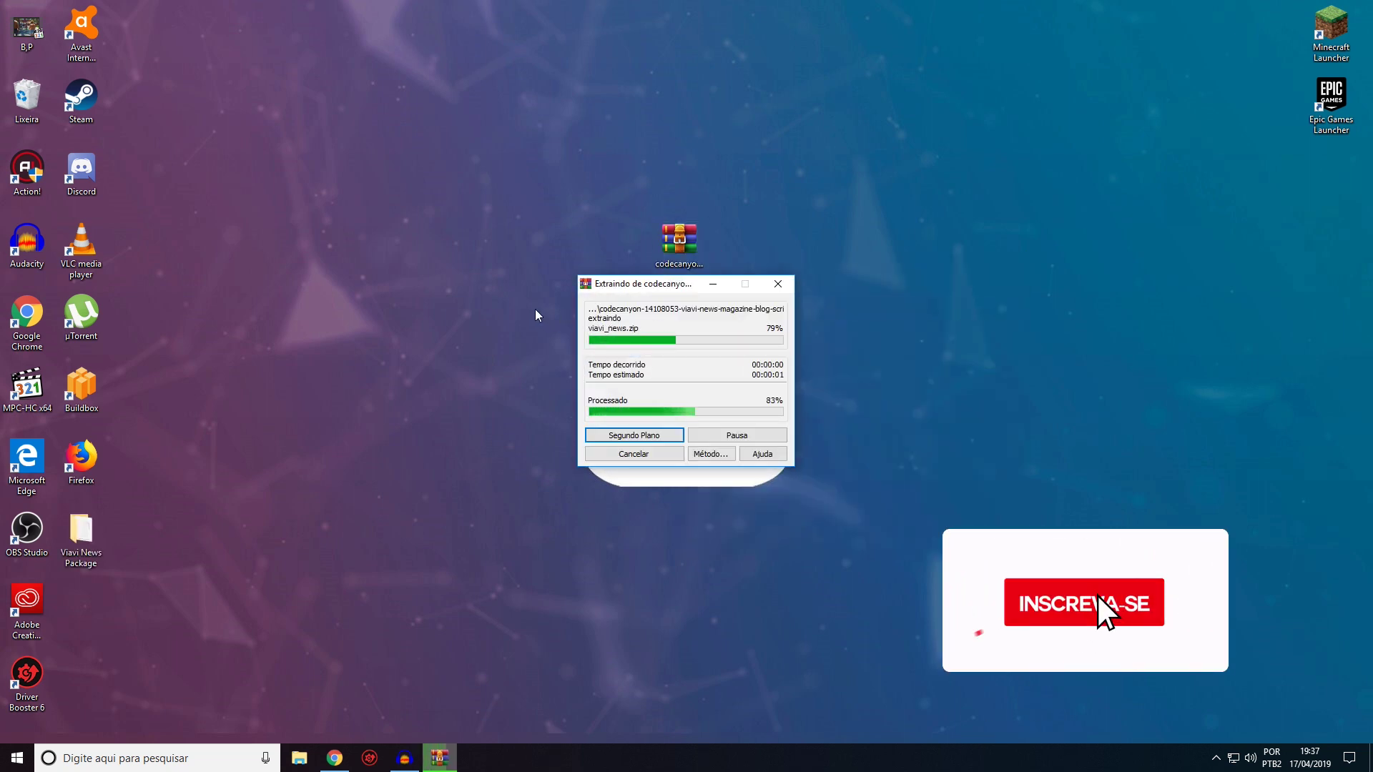
left_click_drag(80, 532, 570, 250)
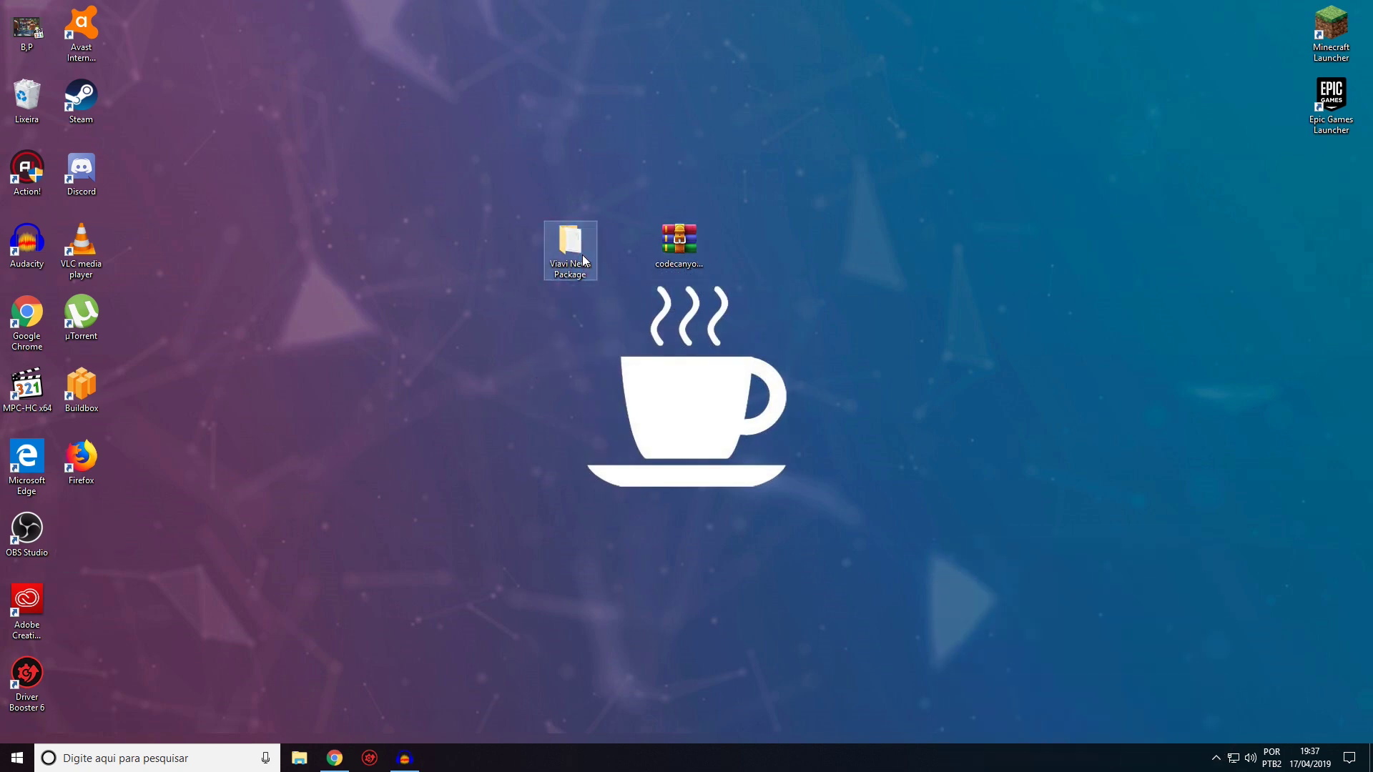
double_click(567, 251)
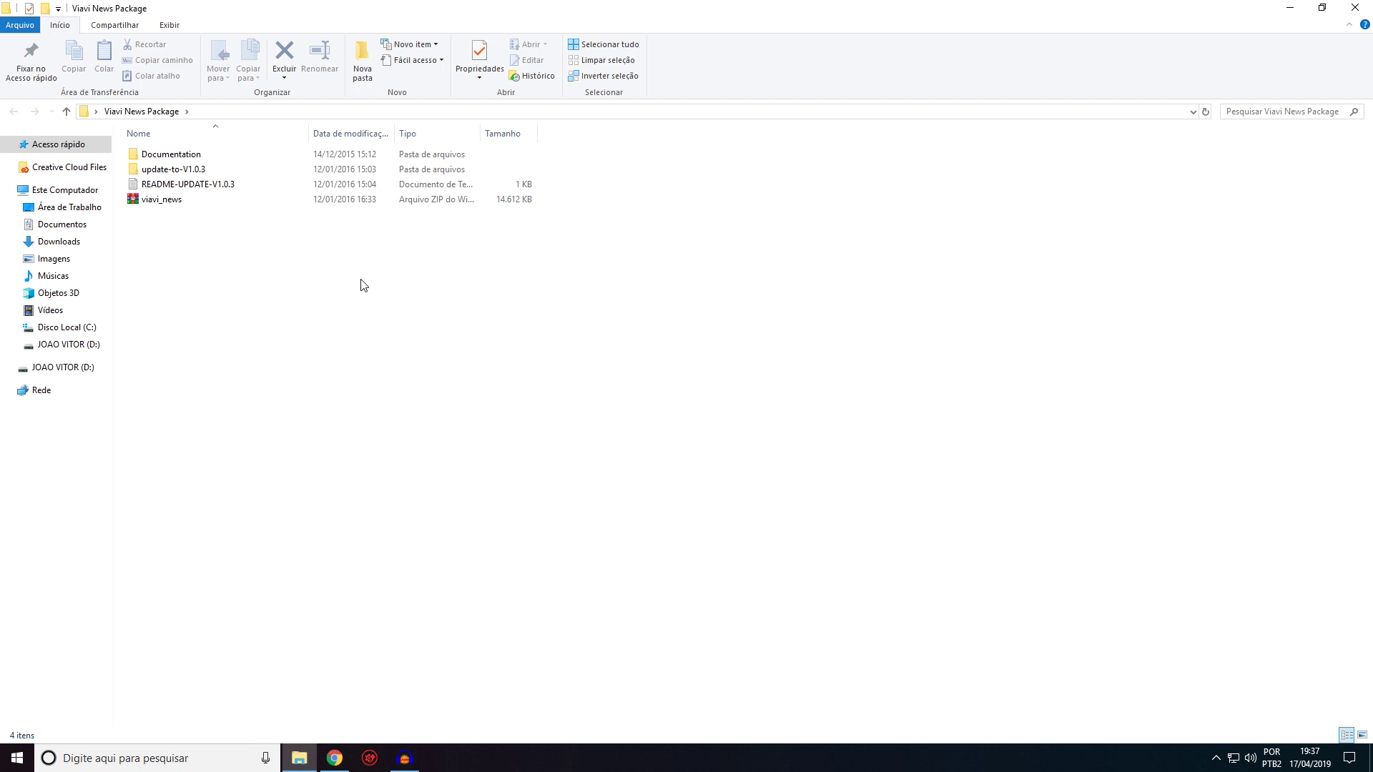
Browse the update-to-V1.0.3 folder and read the README-UPDATE-V1.0.3 notes.
left_click(197, 155)
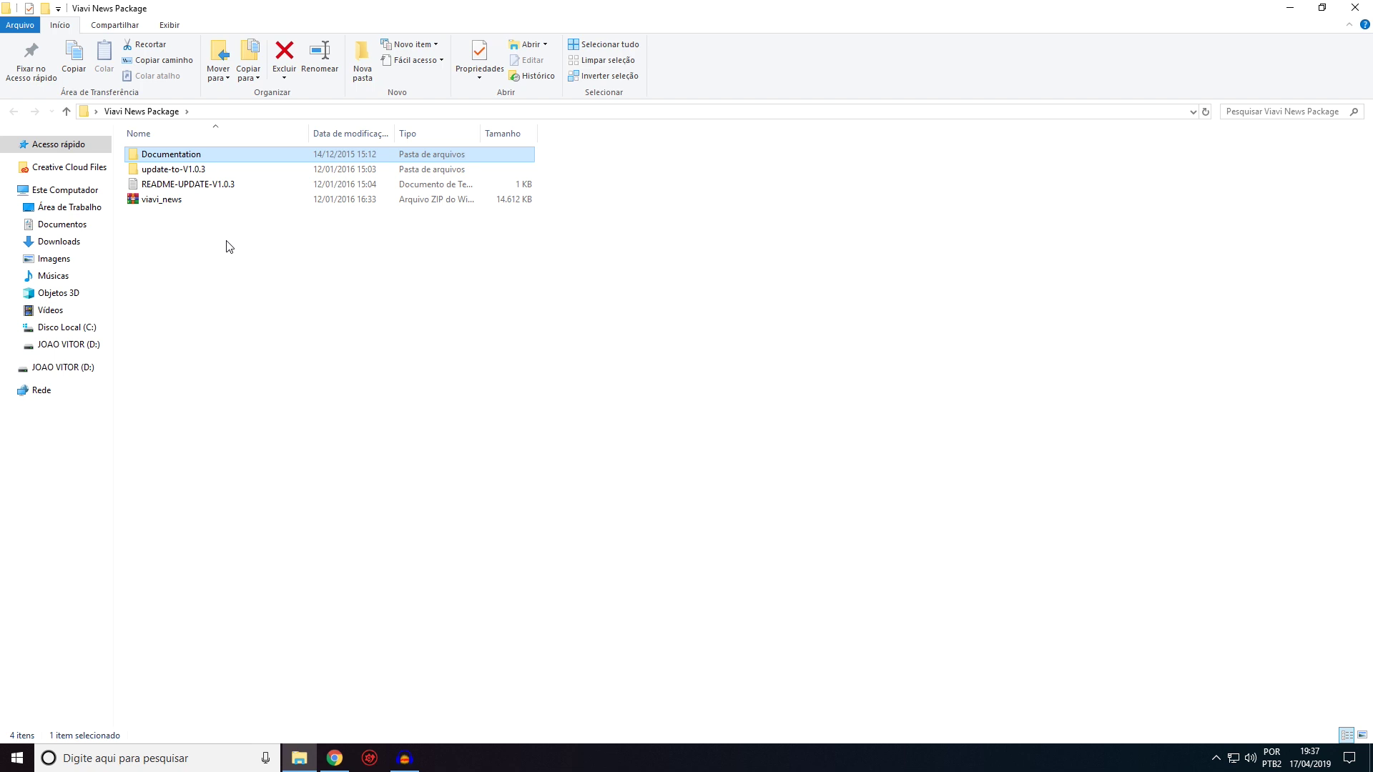
left_click(209, 170)
left_click(206, 183)
left_click(204, 172)
left_click(197, 170)
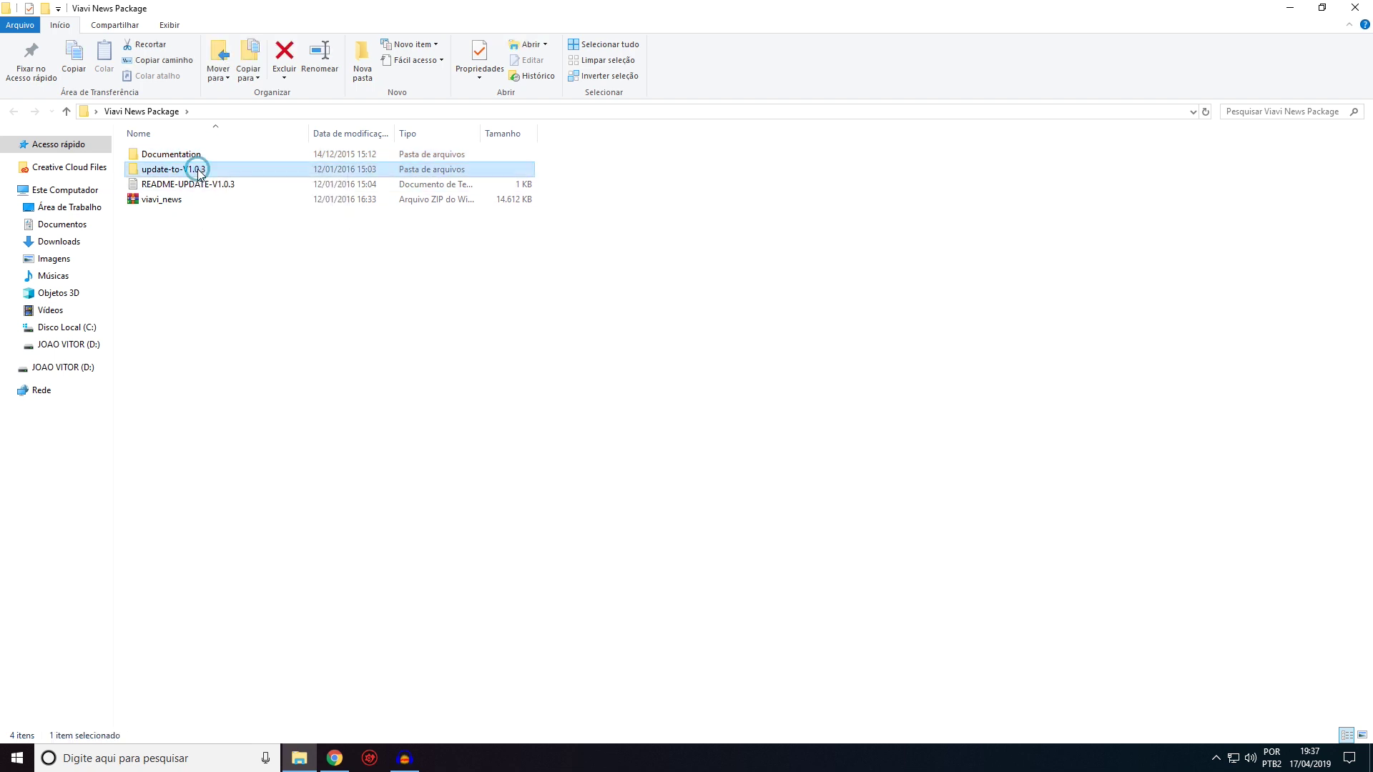
double_click(199, 172)
left_click(17, 114)
double_click(197, 186)
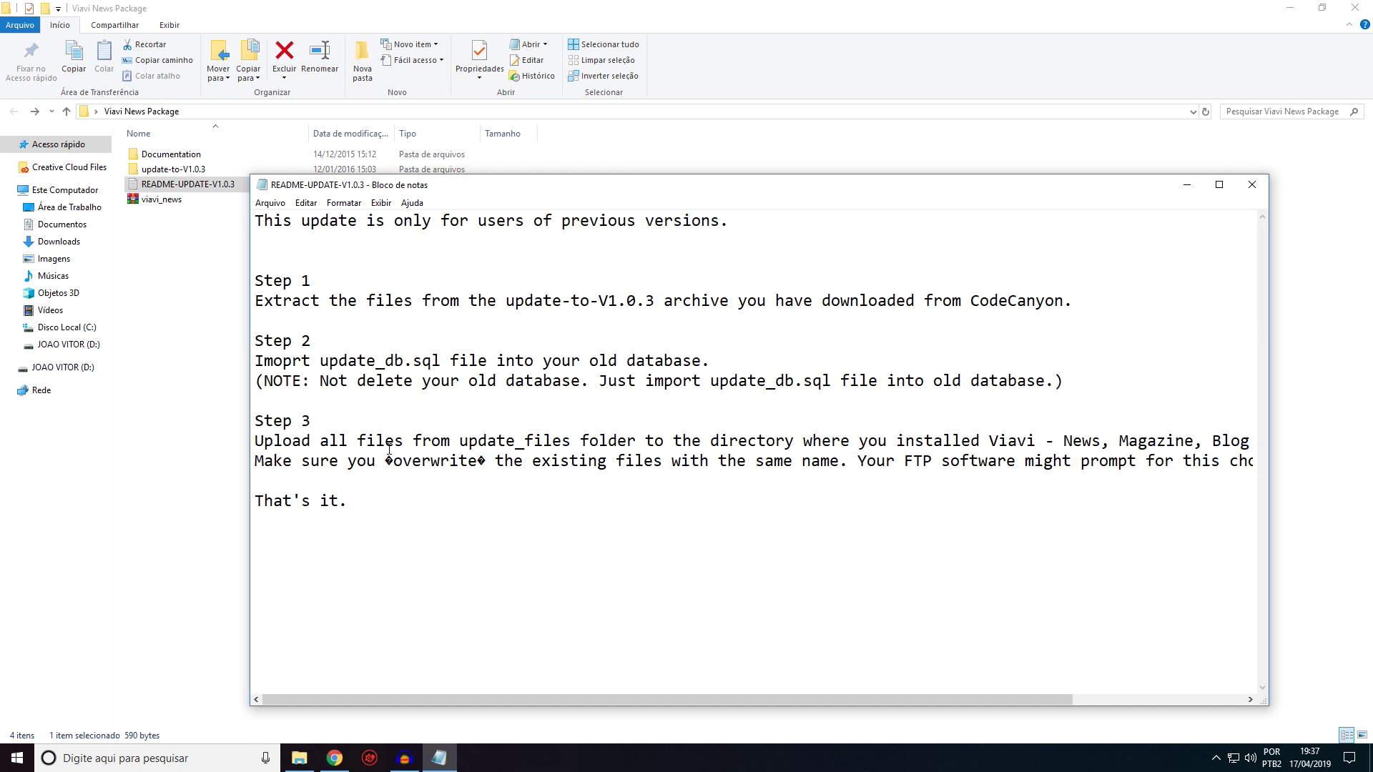
left_click(1252, 185)
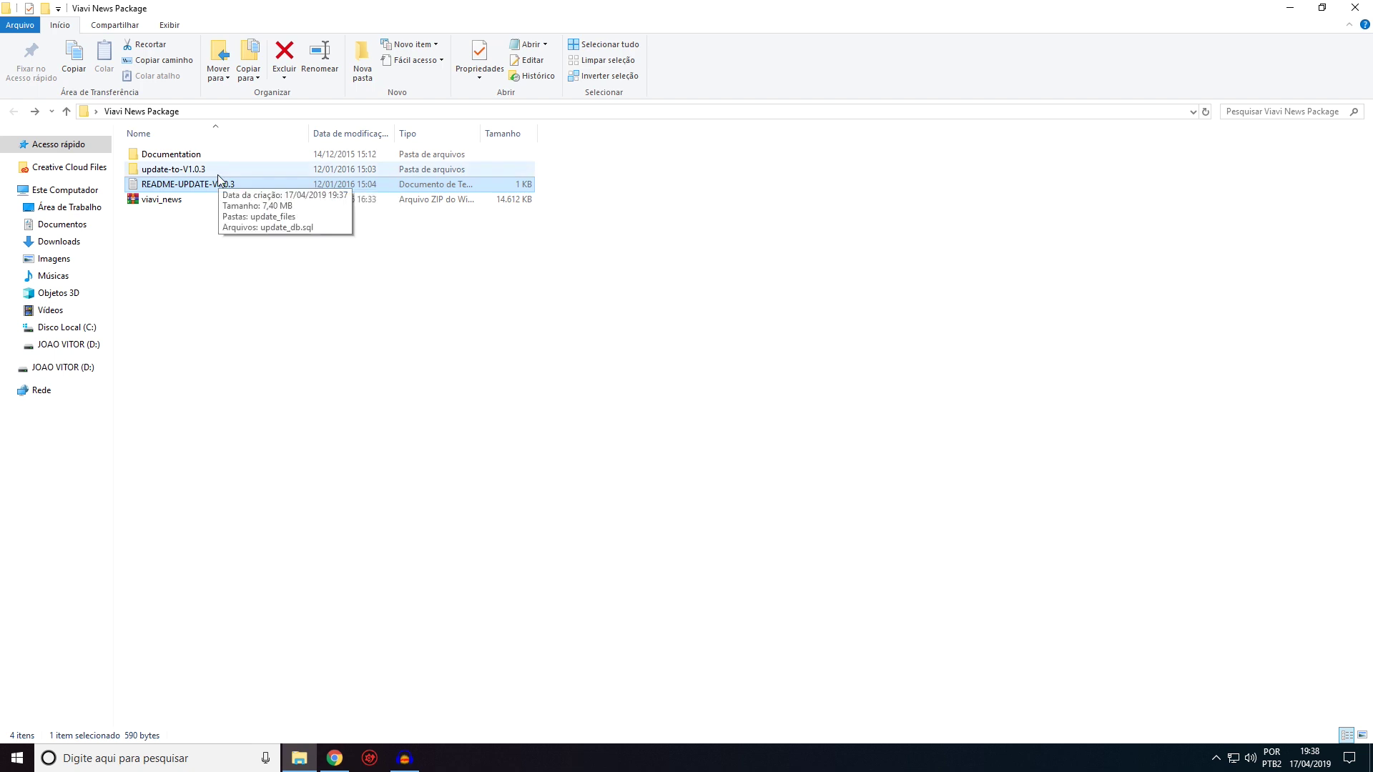
Extract the viavi_news zip into this folder, then return to Chrome's cPanel tab.
right_click(172, 202)
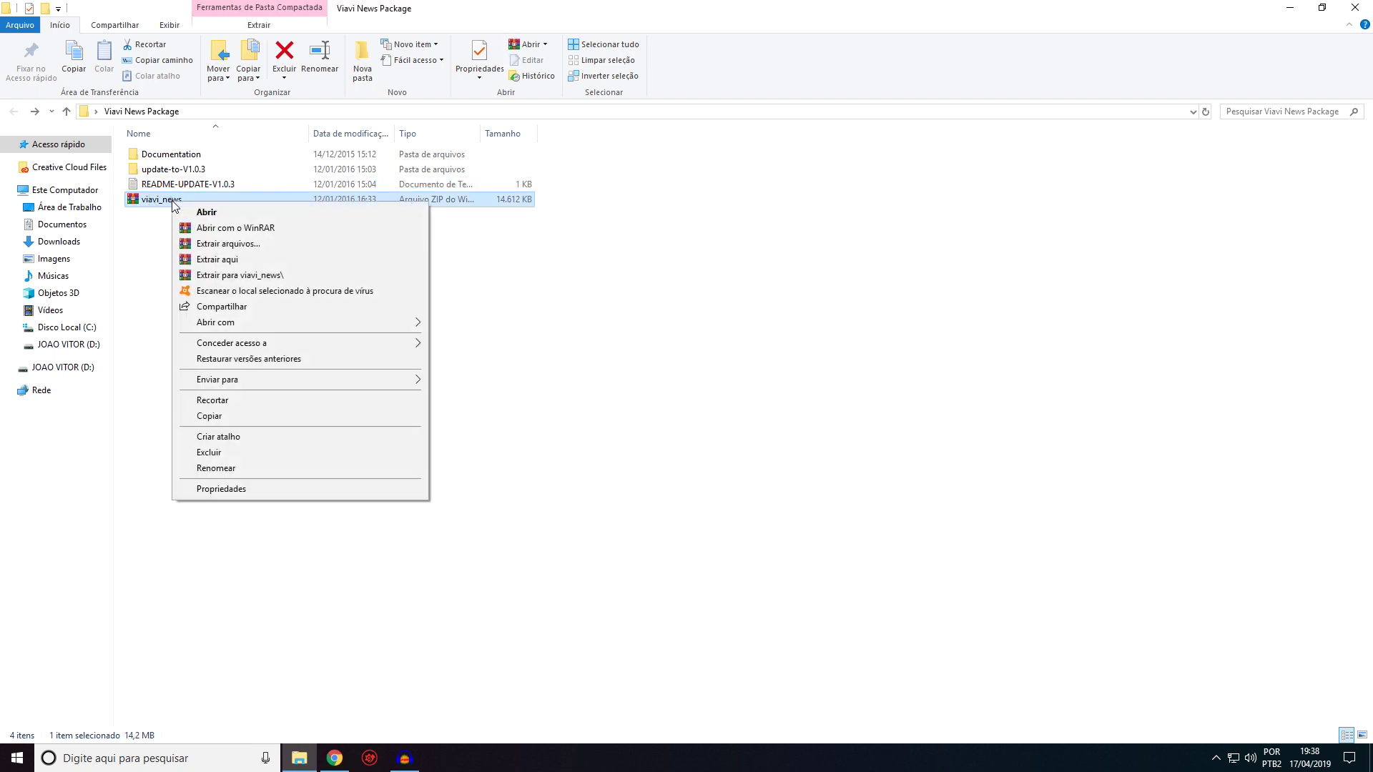
left_click(220, 260)
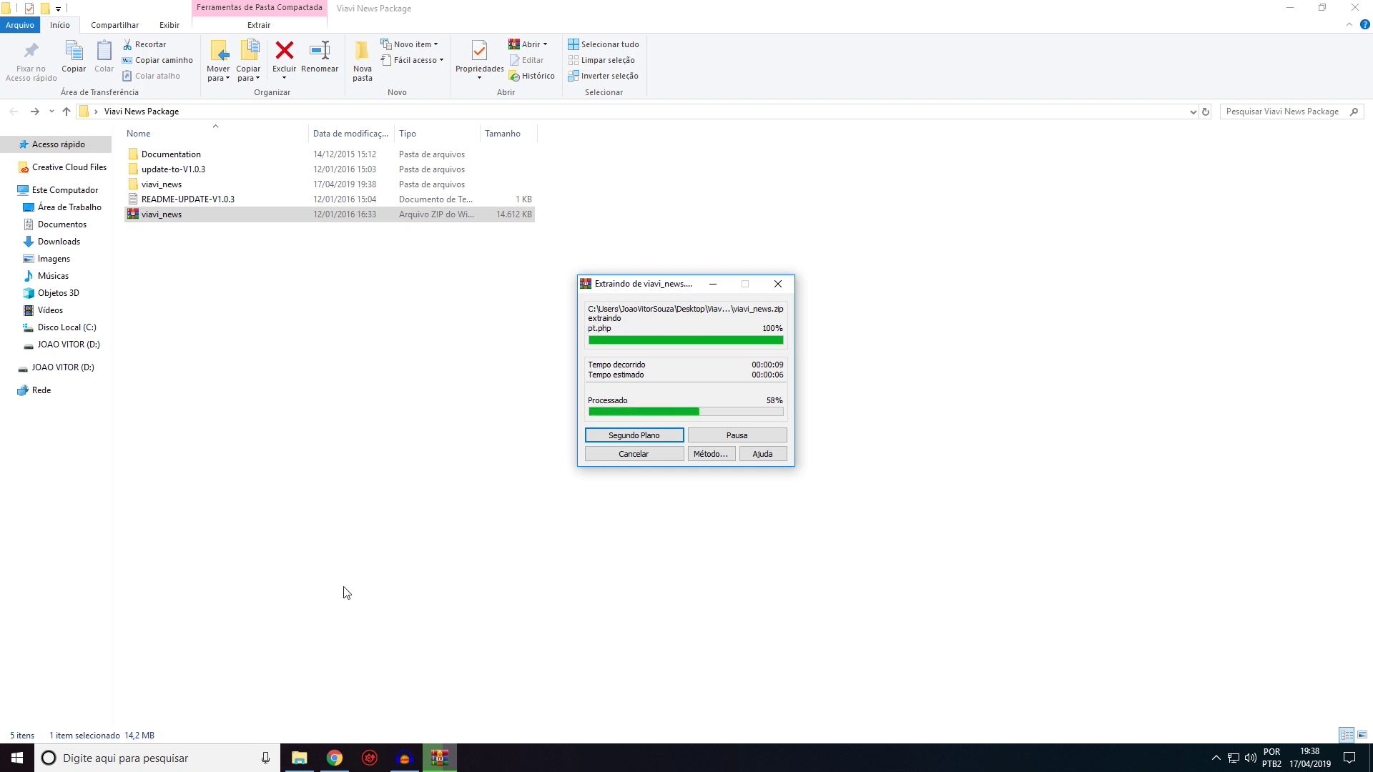
left_click(335, 756)
left_click(216, 12)
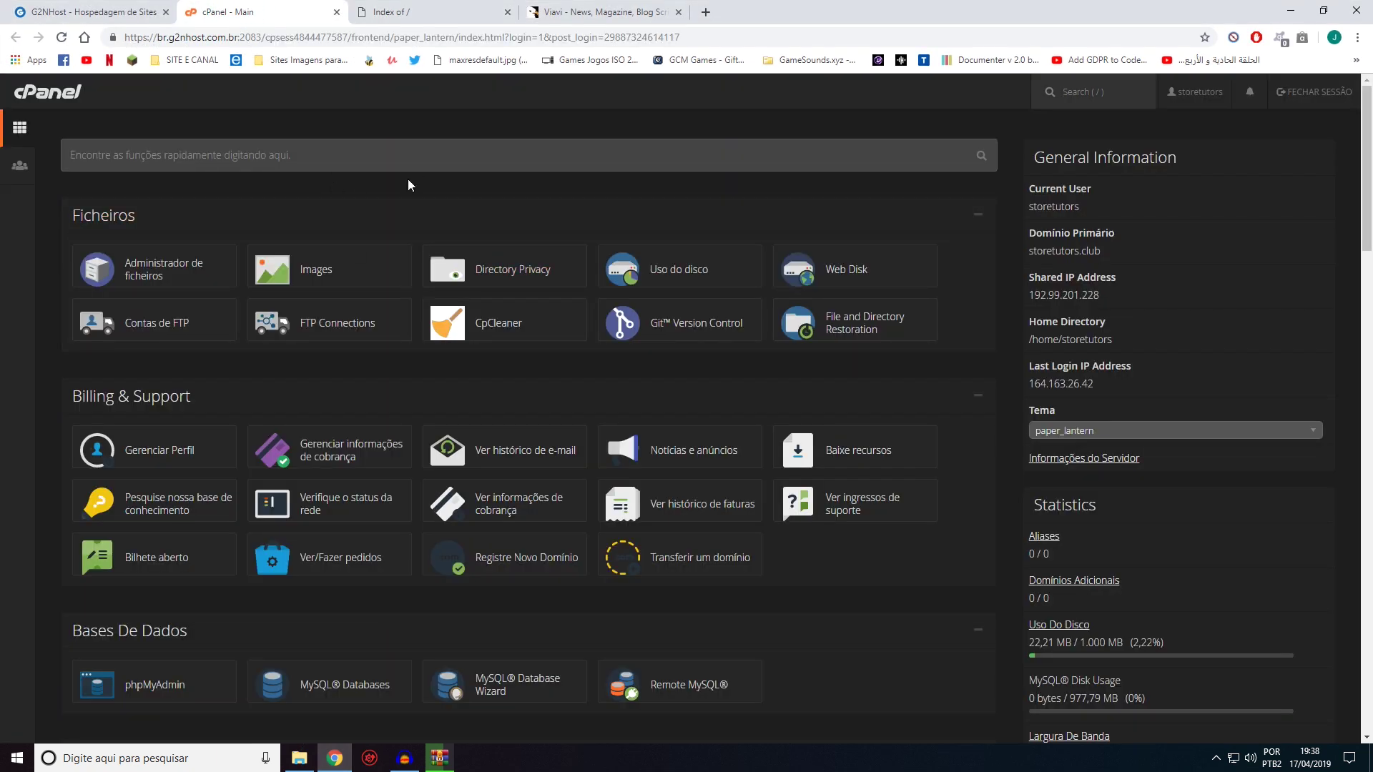
Scroll down to Bases De Dados and launch the MySQL Database Wizard.
scroll(395, 230, "down", 3)
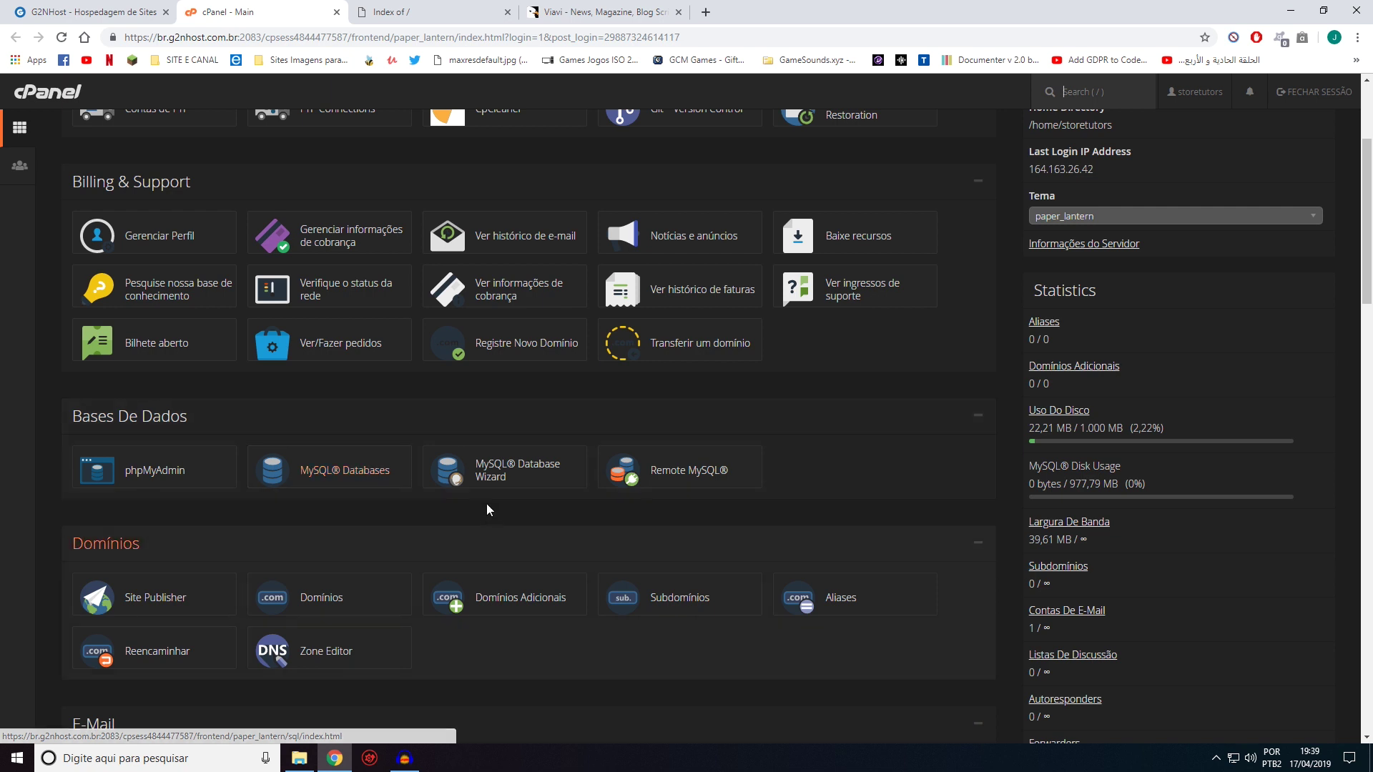
left_click(507, 473)
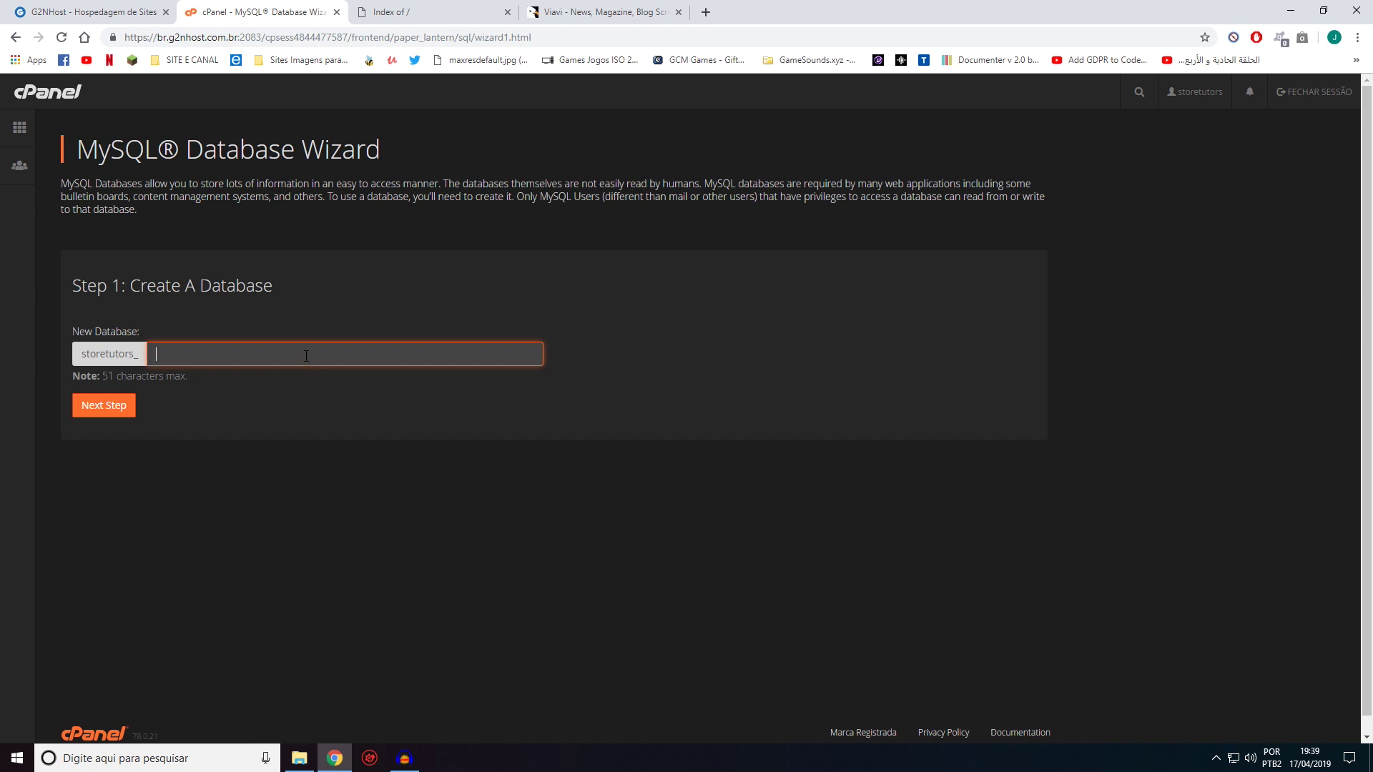
Create the viavinews database and name its new user storehds, skipping the password generator.
type("viavinews")
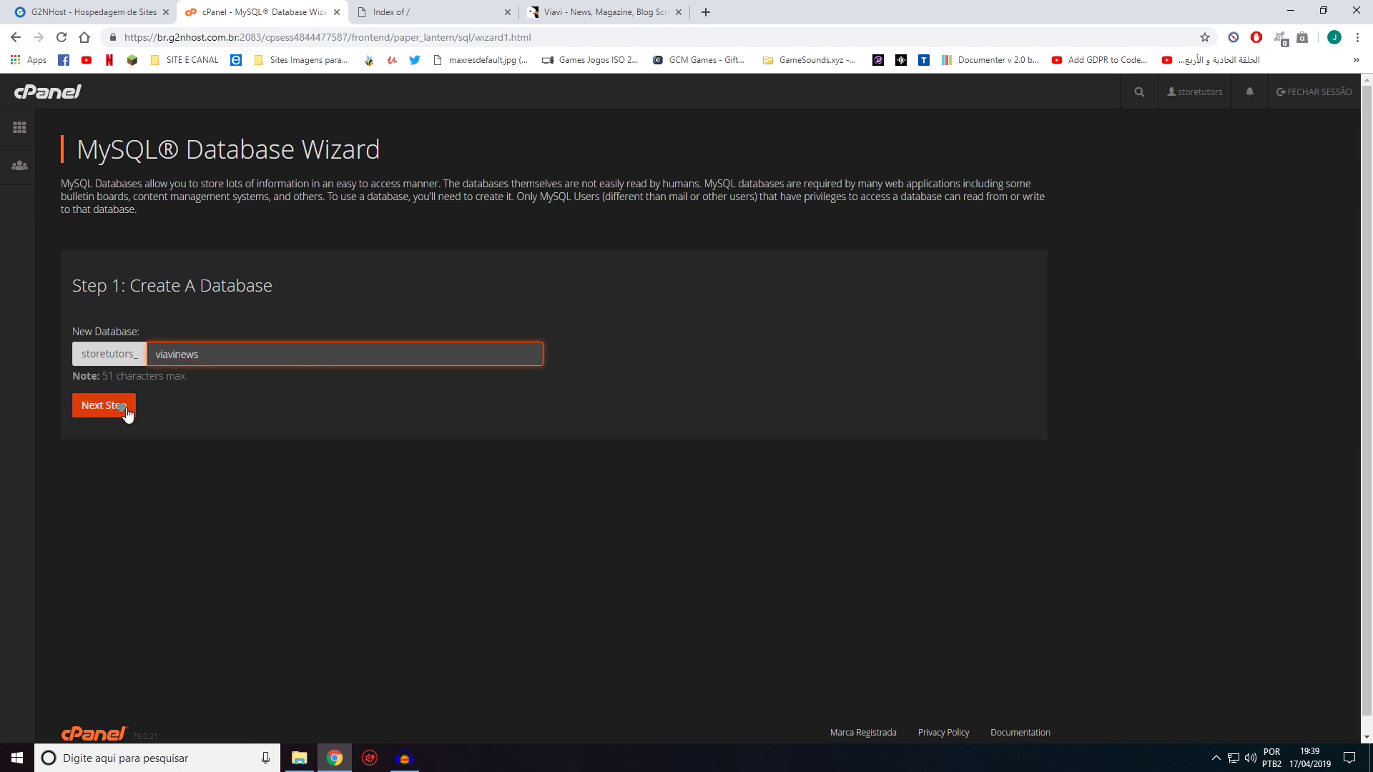
left_click(123, 412)
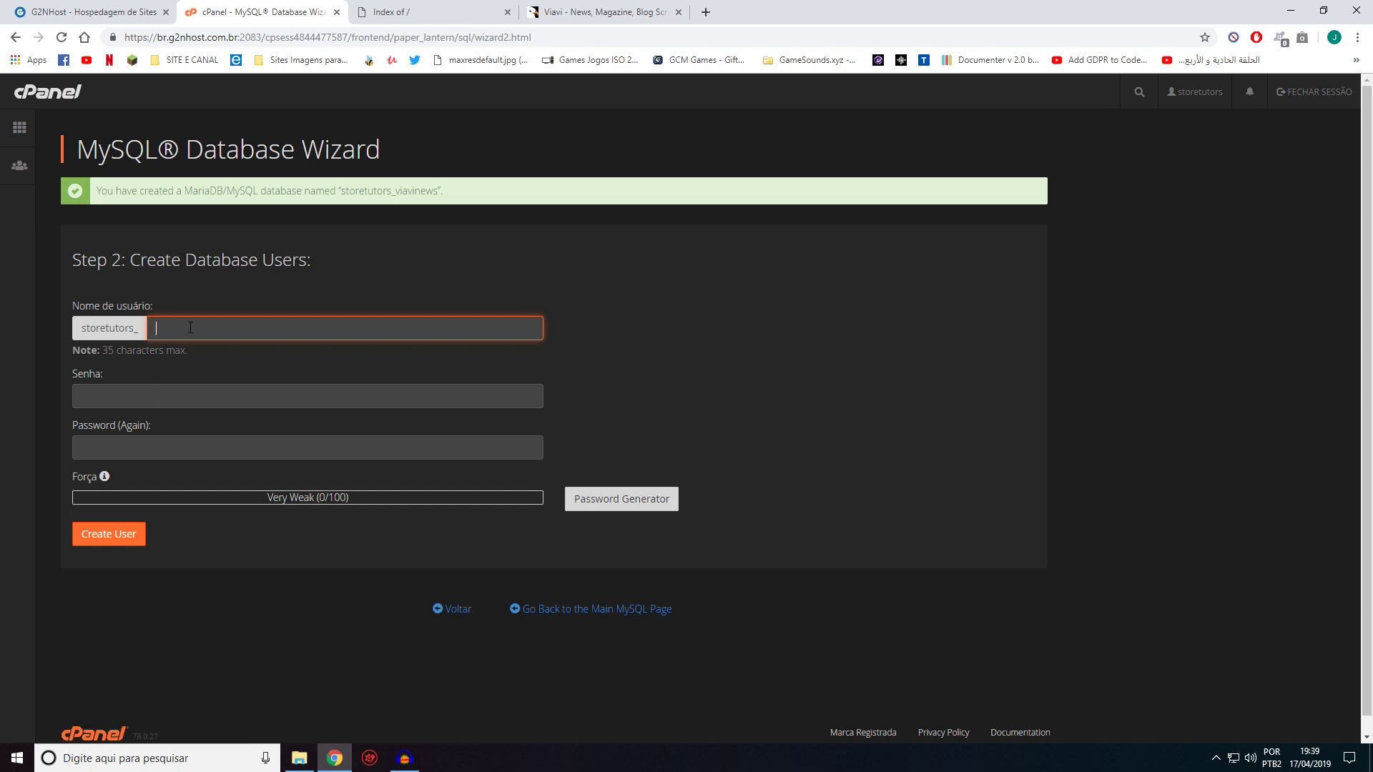
type("storehds")
left_click(181, 389)
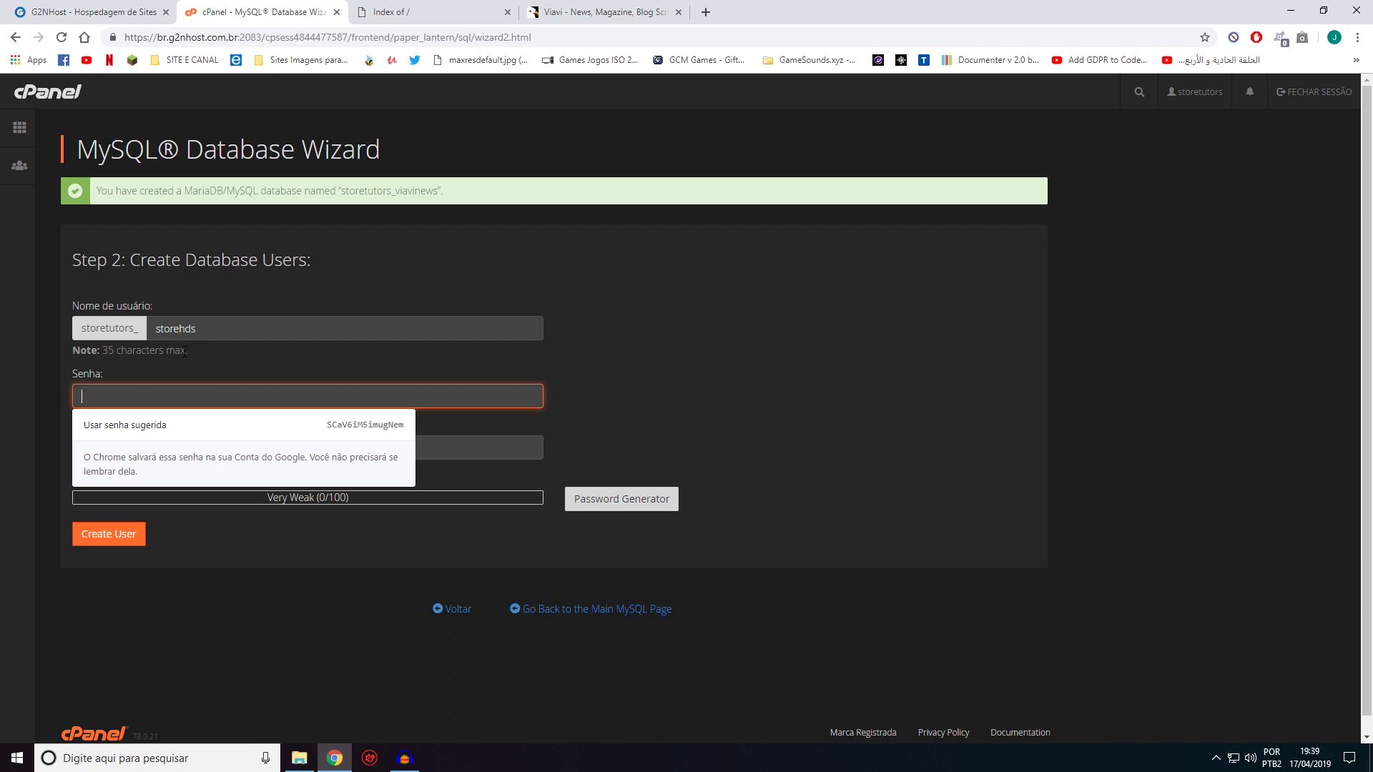
left_click(642, 496)
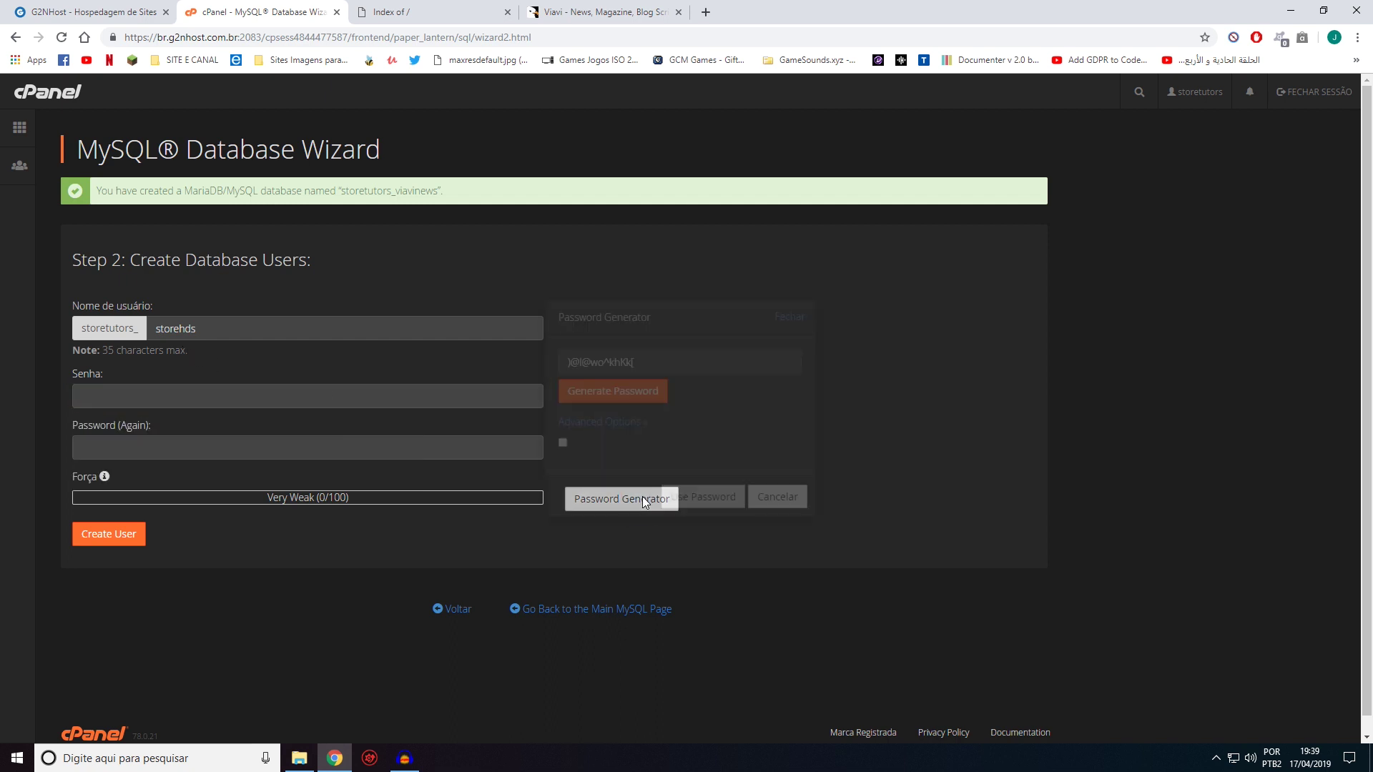
left_click(632, 393)
left_click(633, 393)
left_click(629, 395)
left_click(625, 397)
left_click(623, 399)
left_click(622, 398)
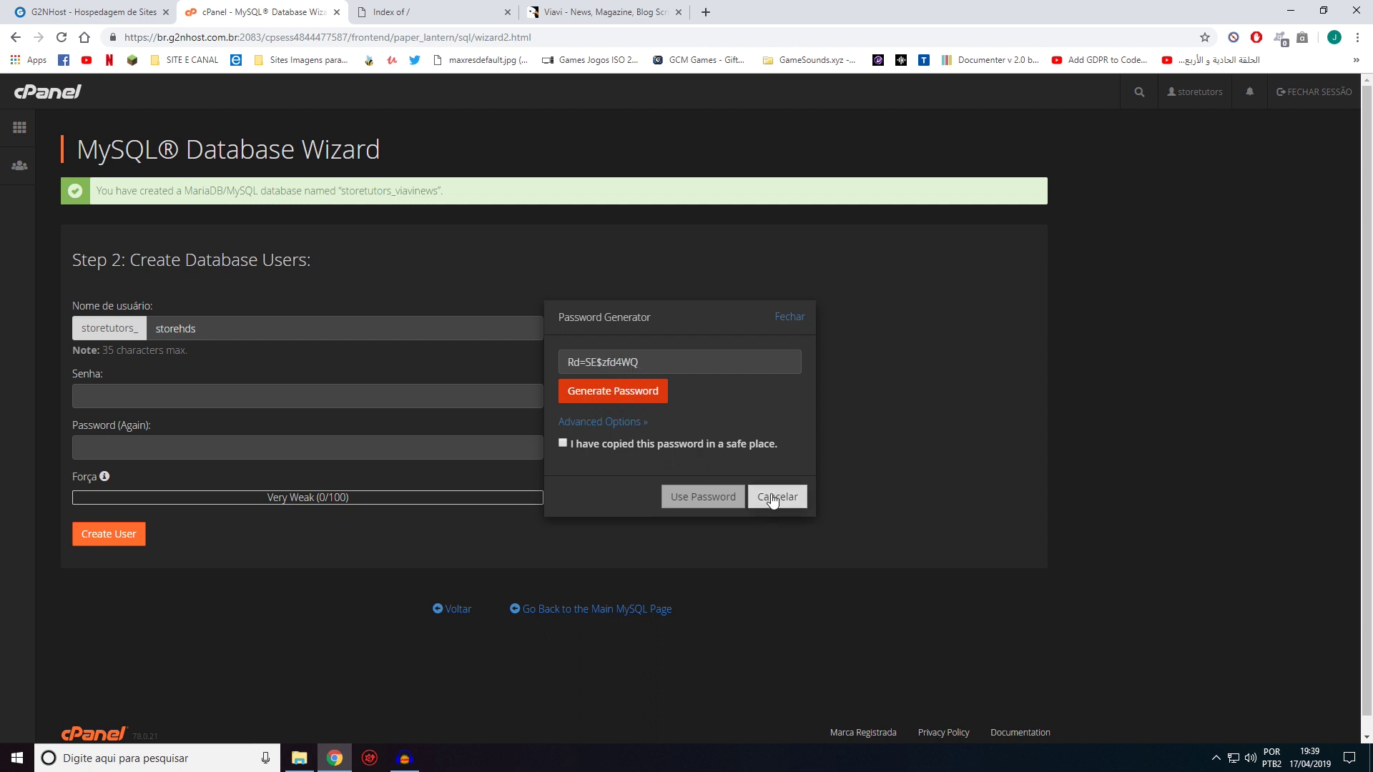
left_click(777, 496)
left_click(188, 399)
Enter and confirm the user's password, create the storehds user, and decline saving it.
key("Tab")
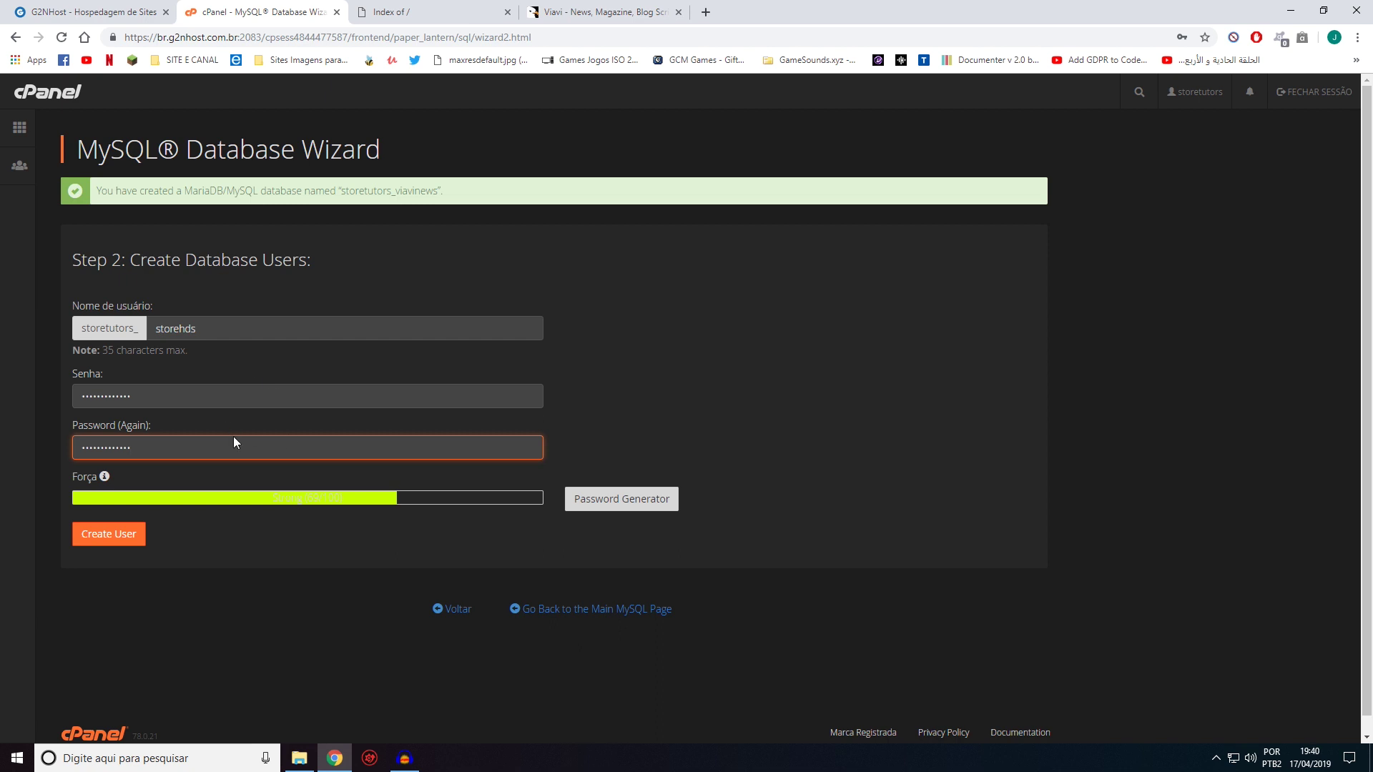
left_click(109, 542)
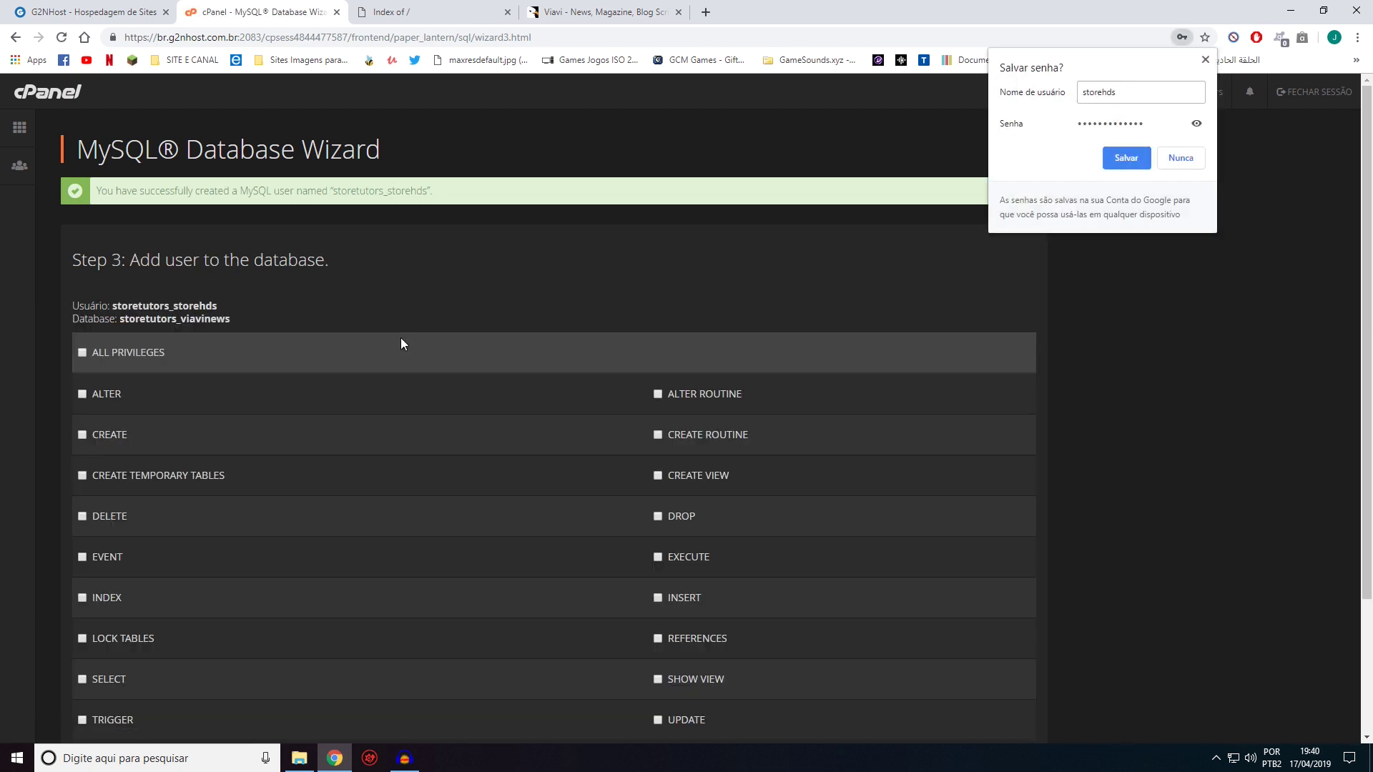
left_click(403, 341)
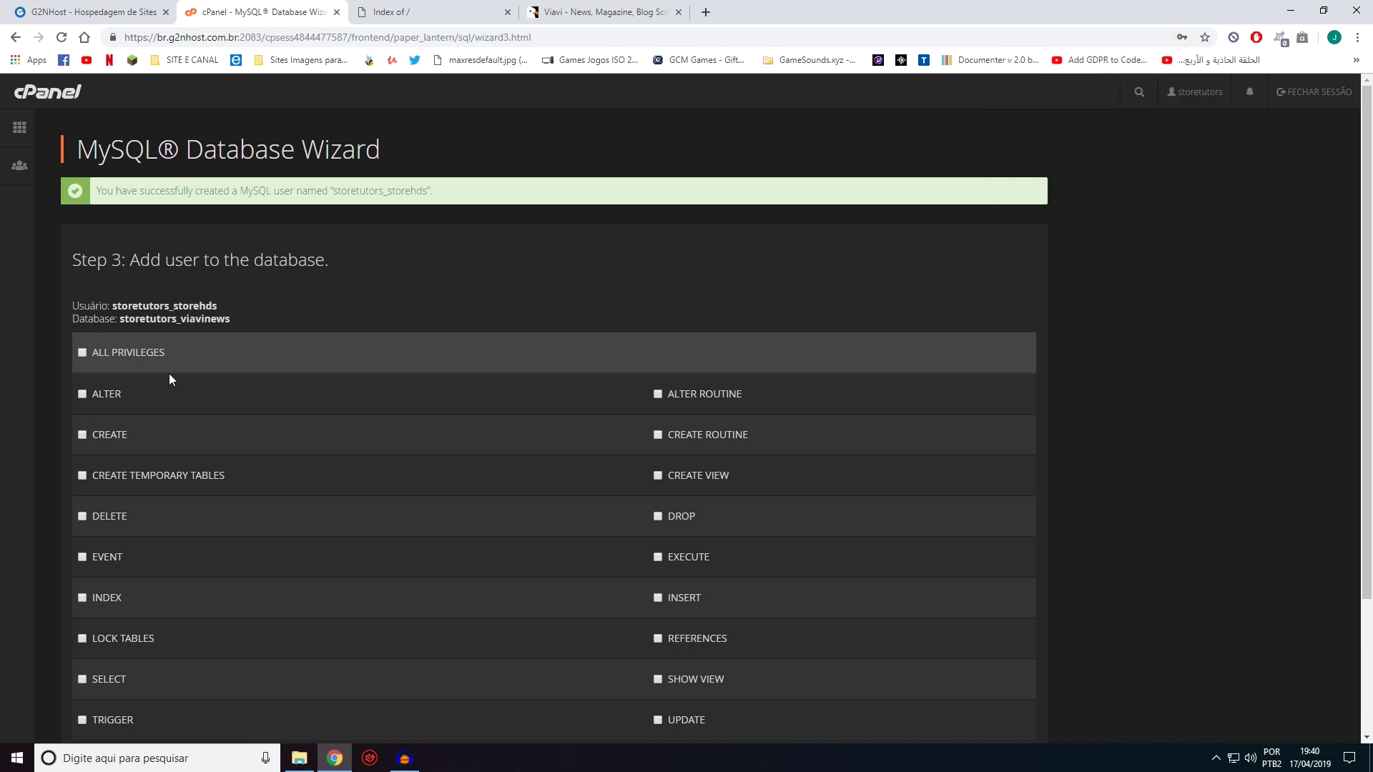
Grant the user ALL PRIVILEGES, finish the wizard, and return to cPanel home.
left_click(86, 352)
scroll(101, 642, "down", 3)
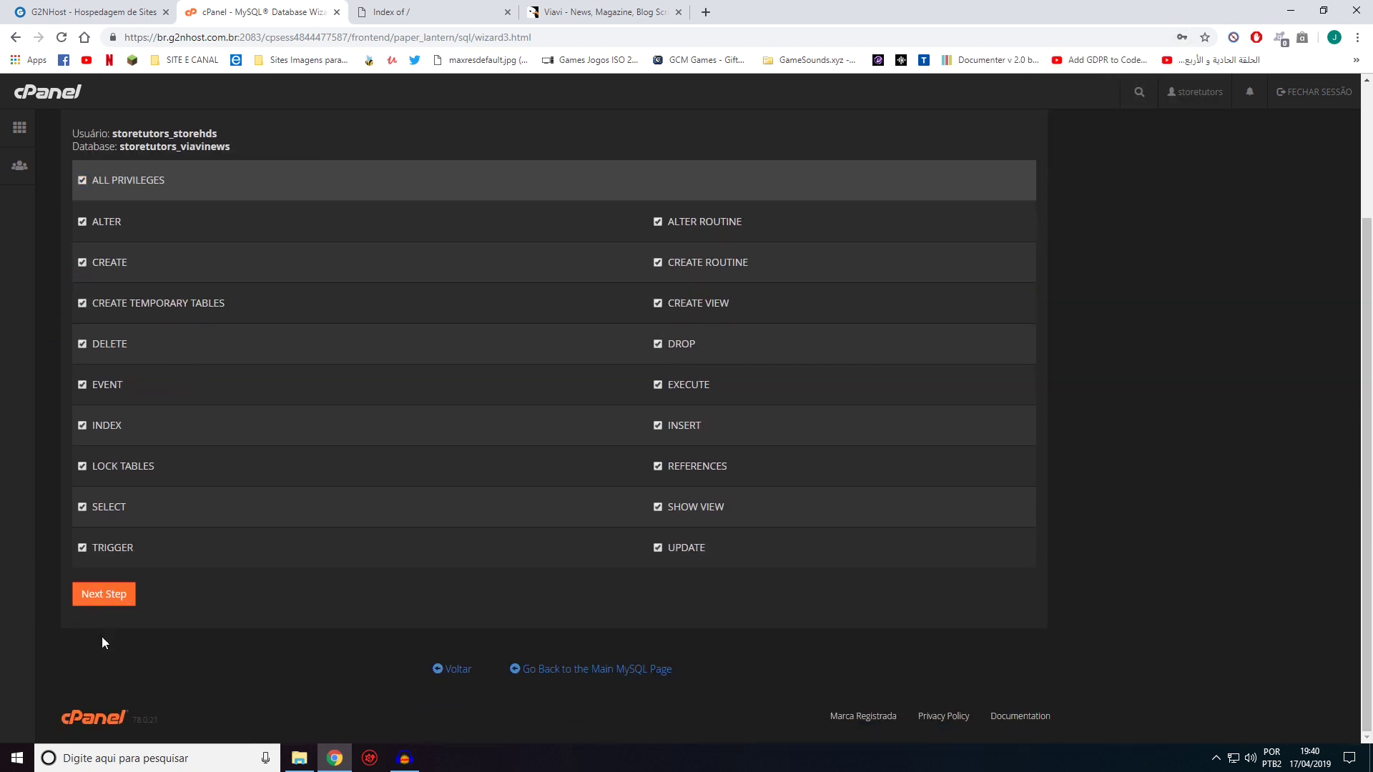
left_click(111, 595)
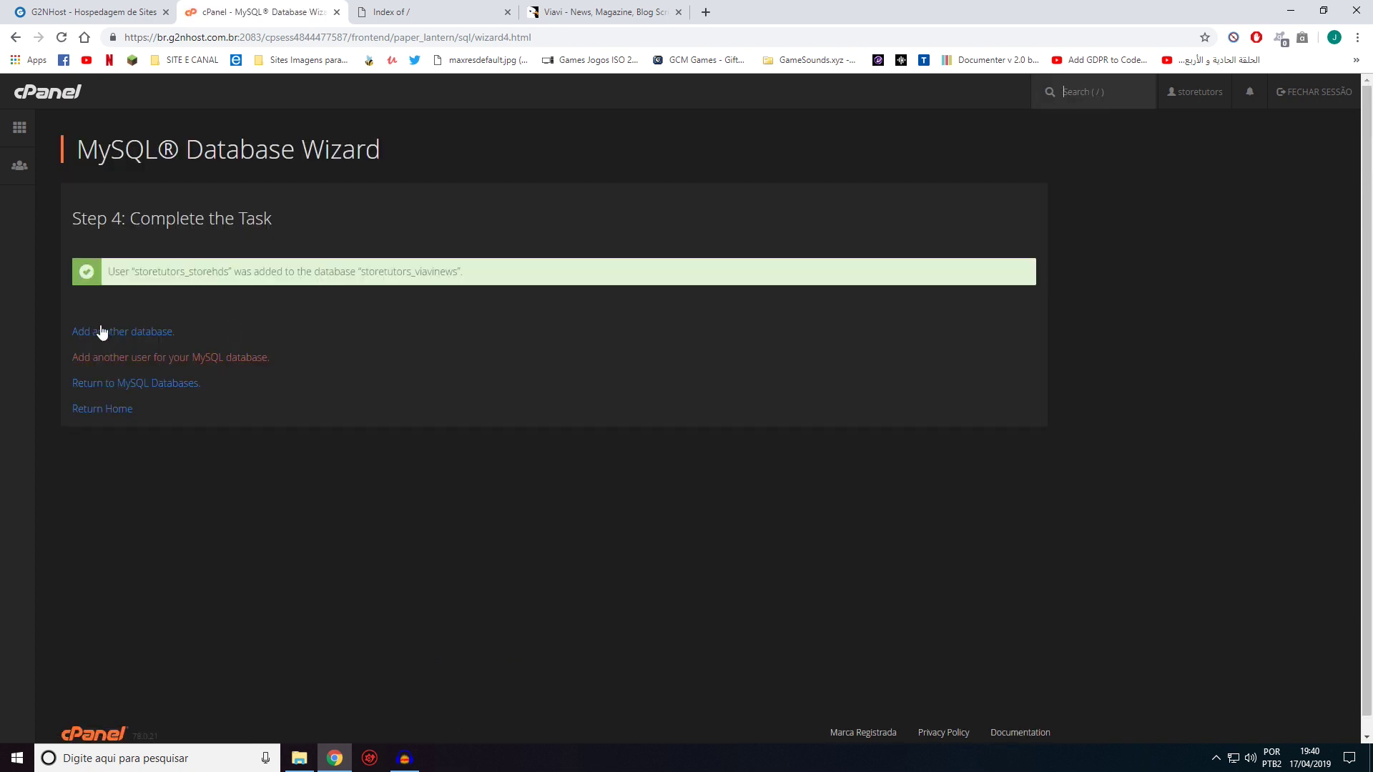
left_click(20, 128)
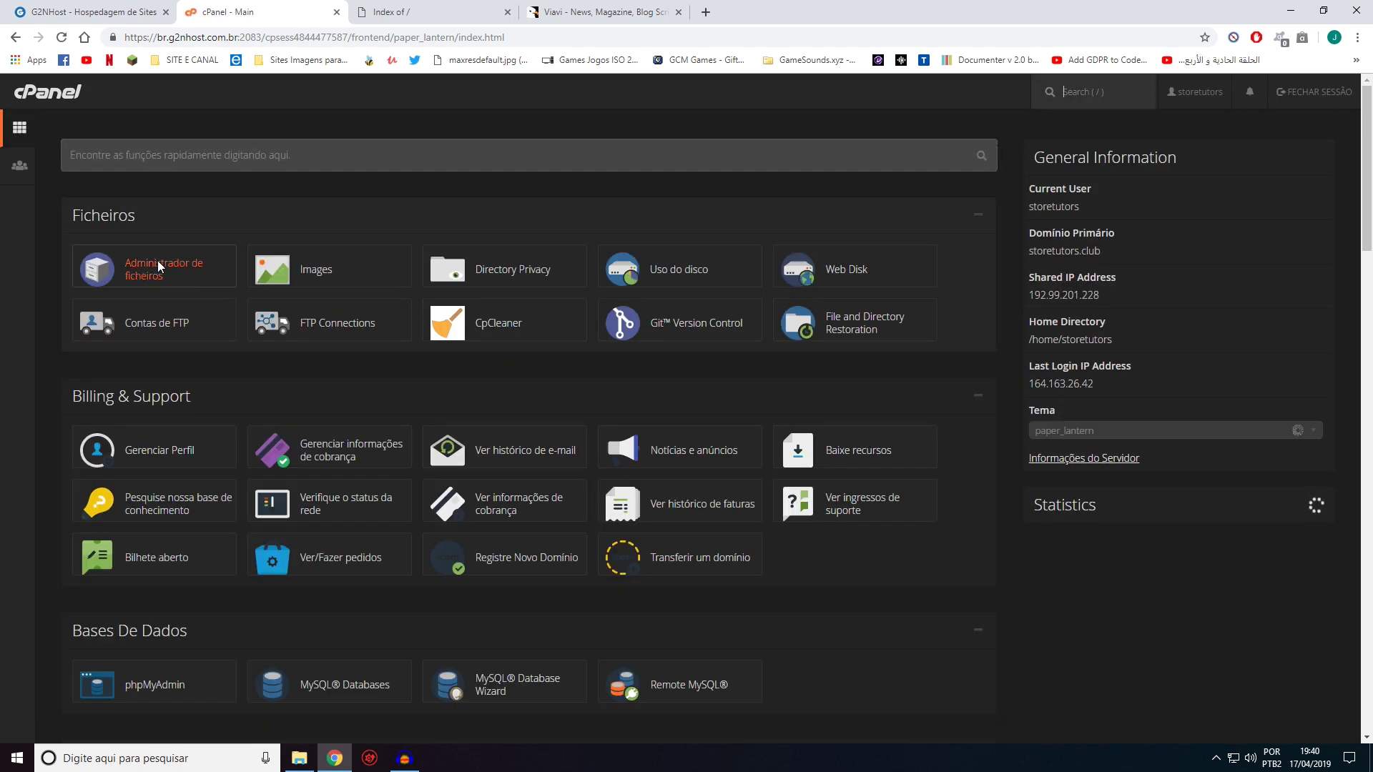
Open public_html in Administrador de ficheiros and its Carregar upload page.
left_click(158, 268)
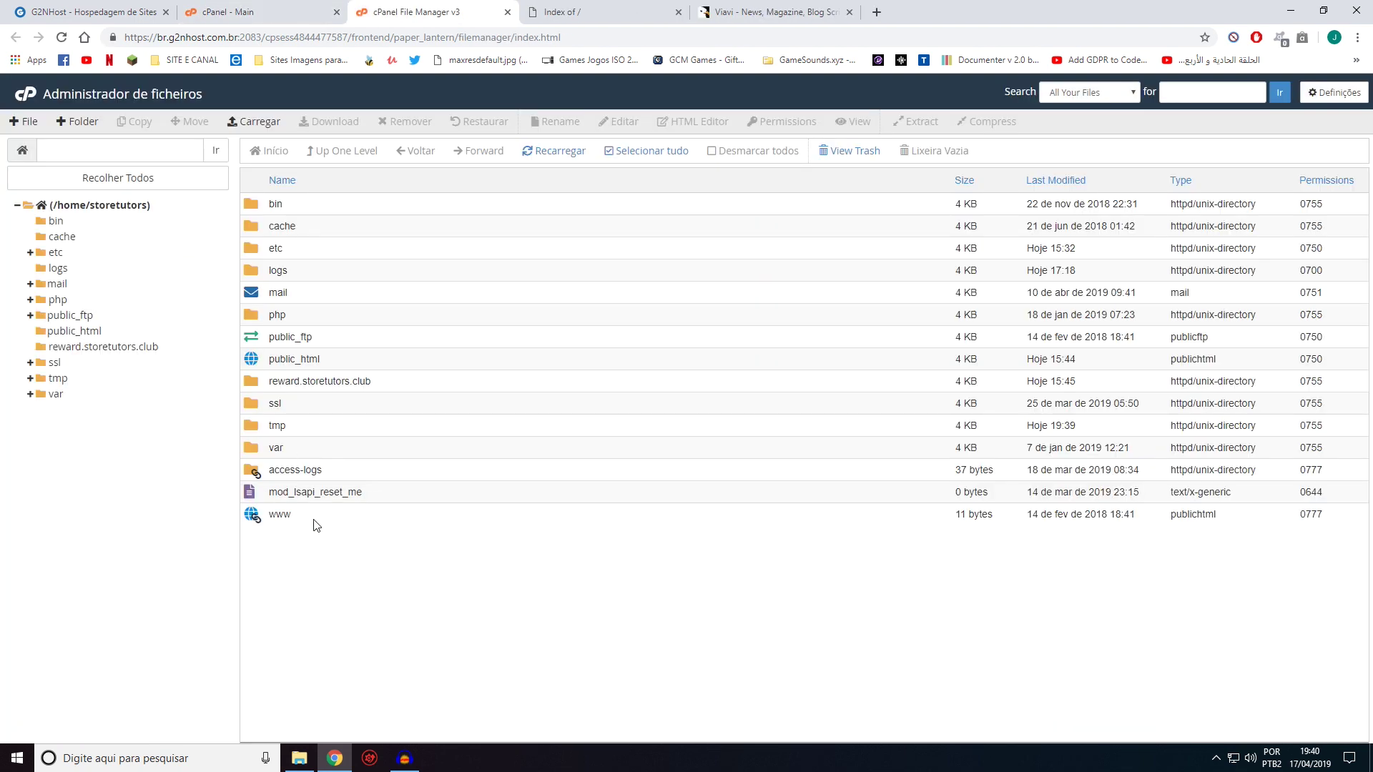
double_click(339, 364)
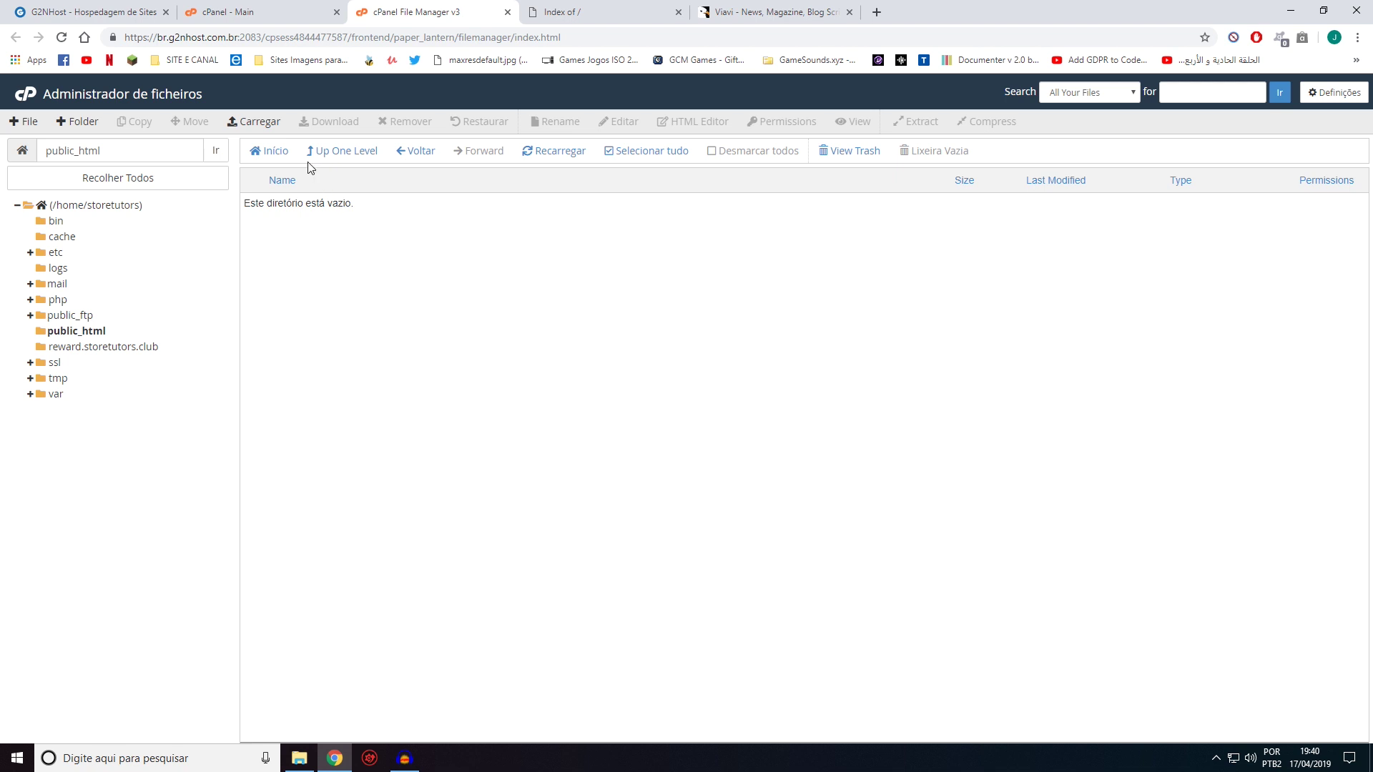
left_click(254, 122)
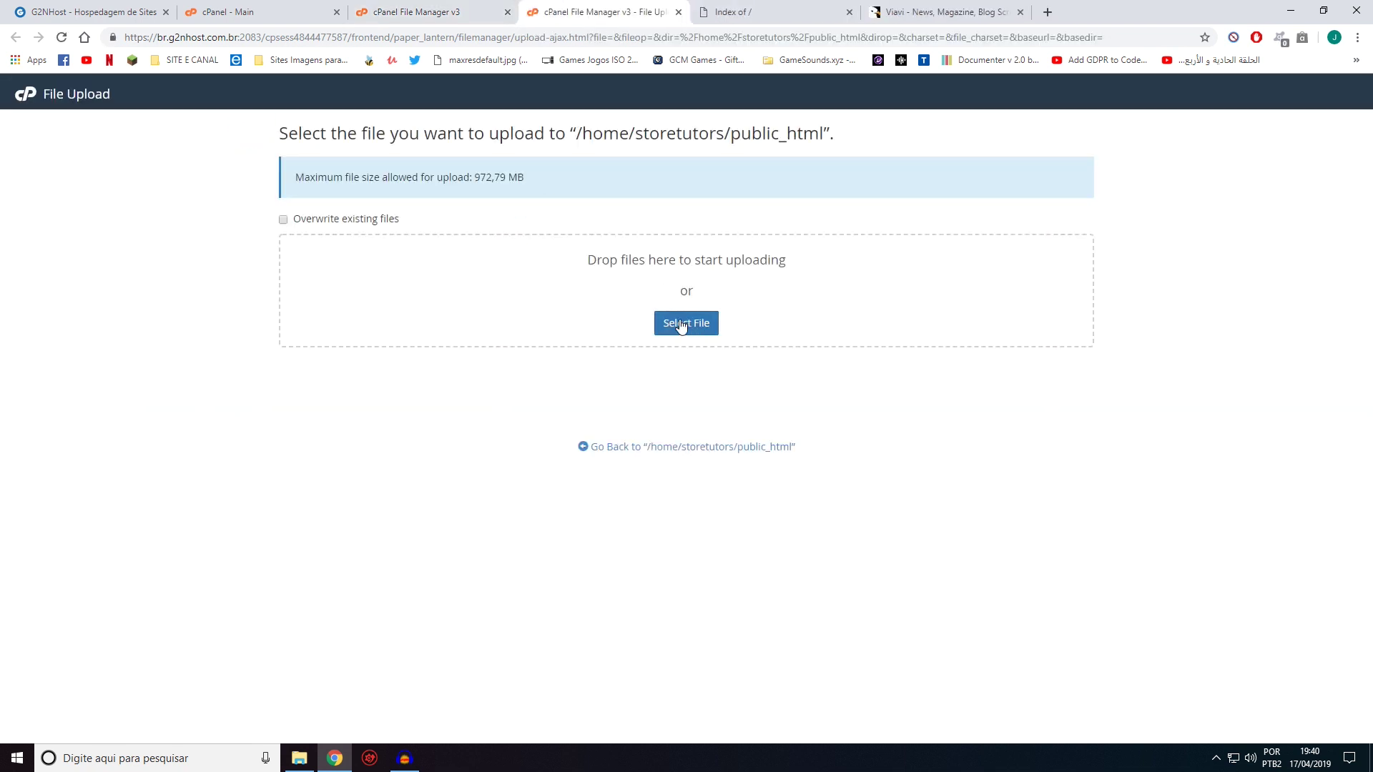
left_click(301, 756)
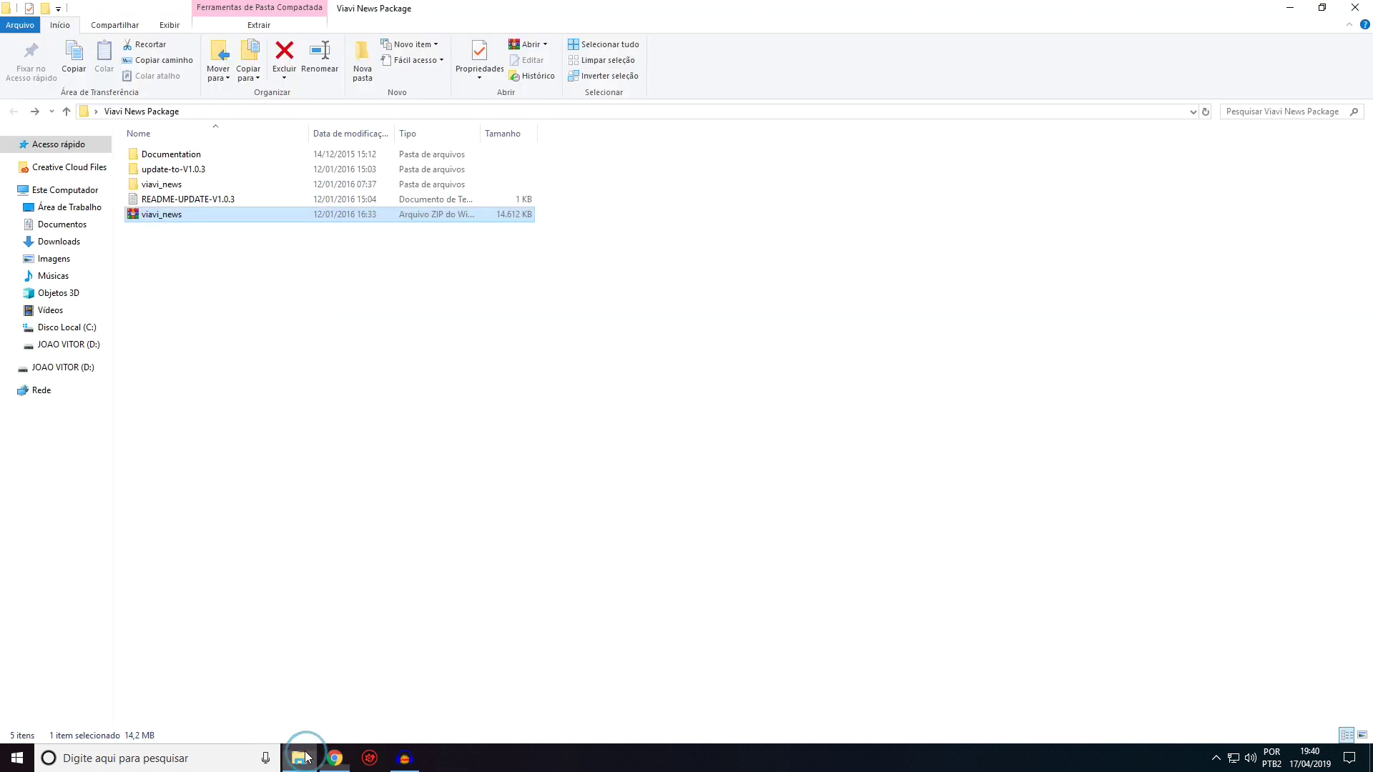
Select all contents of the viavi_news folder and pack them into viavi_news.zip.
double_click(182, 186)
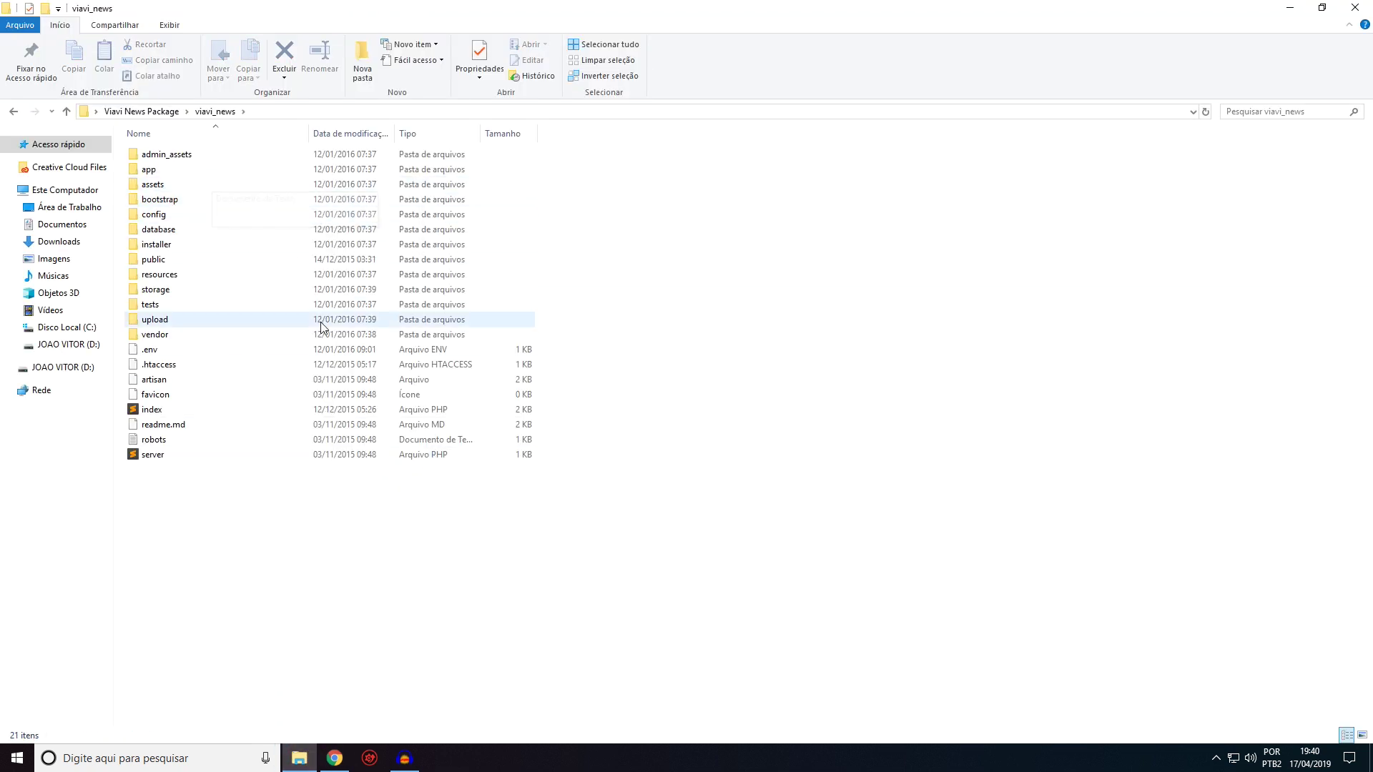
key("ctrl+a")
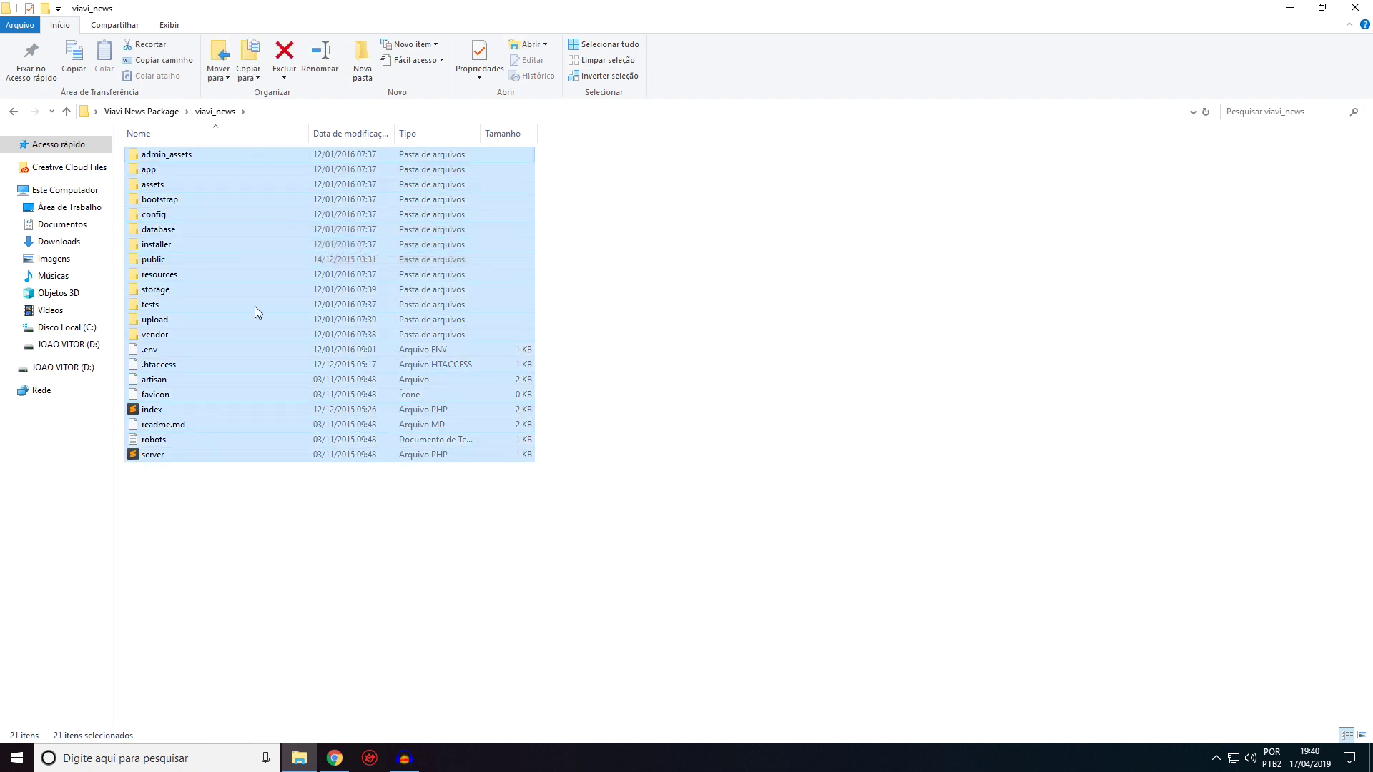
right_click(246, 236)
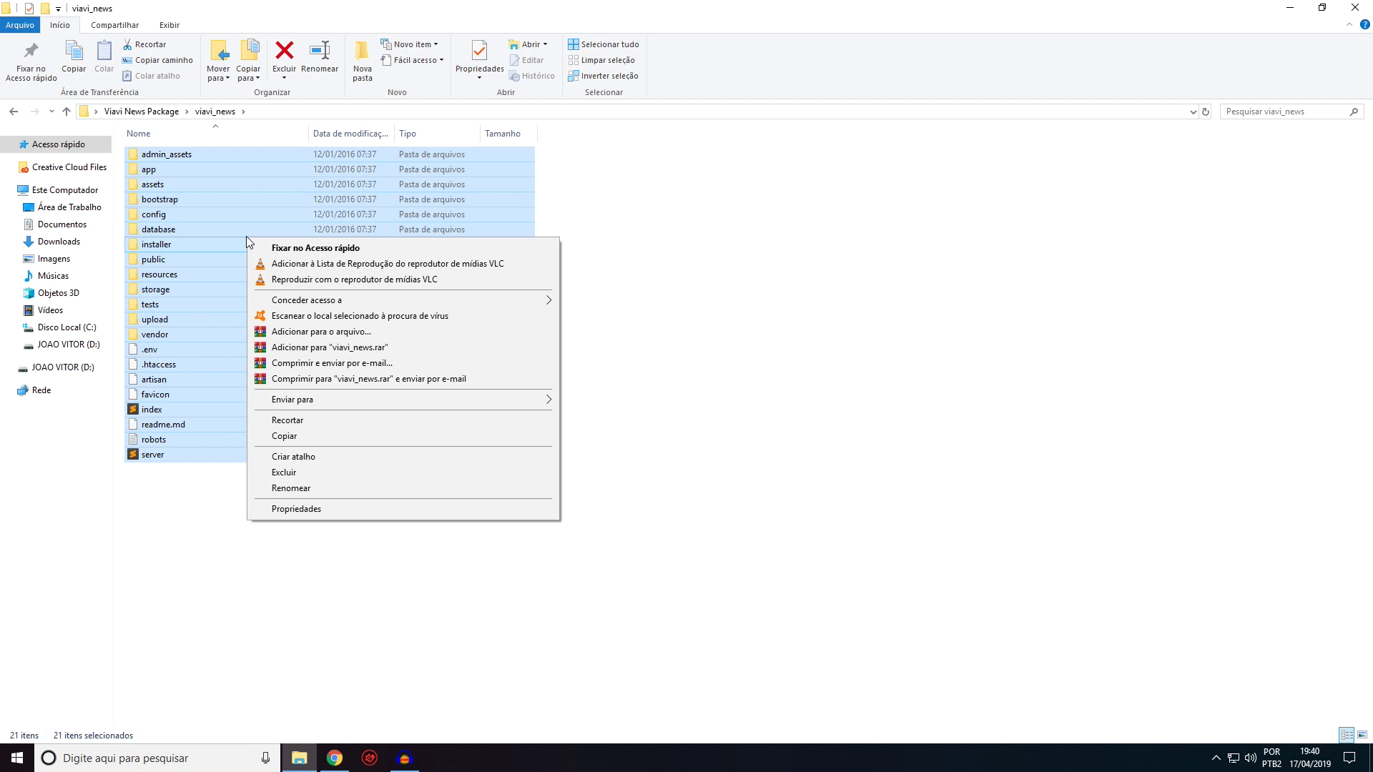
left_click(361, 330)
left_click(621, 363)
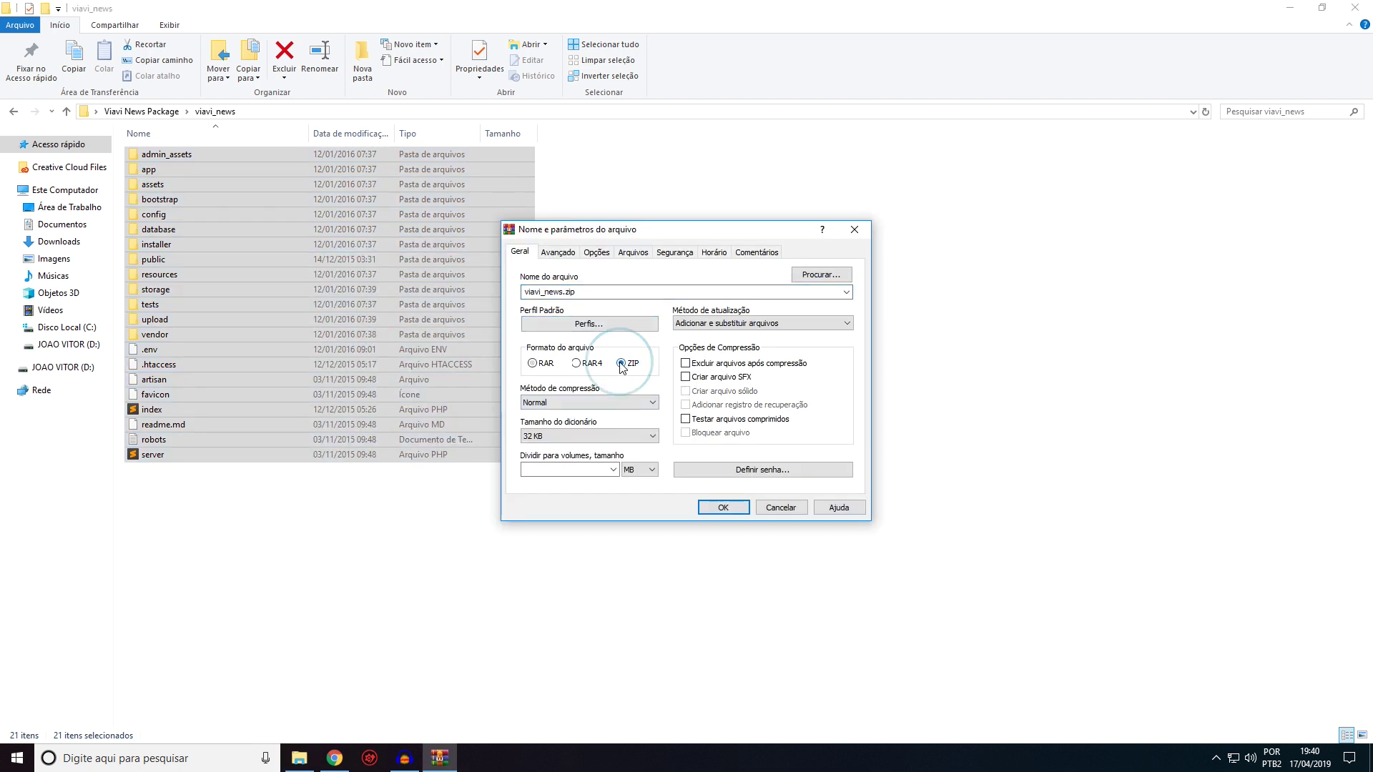
left_click(700, 506)
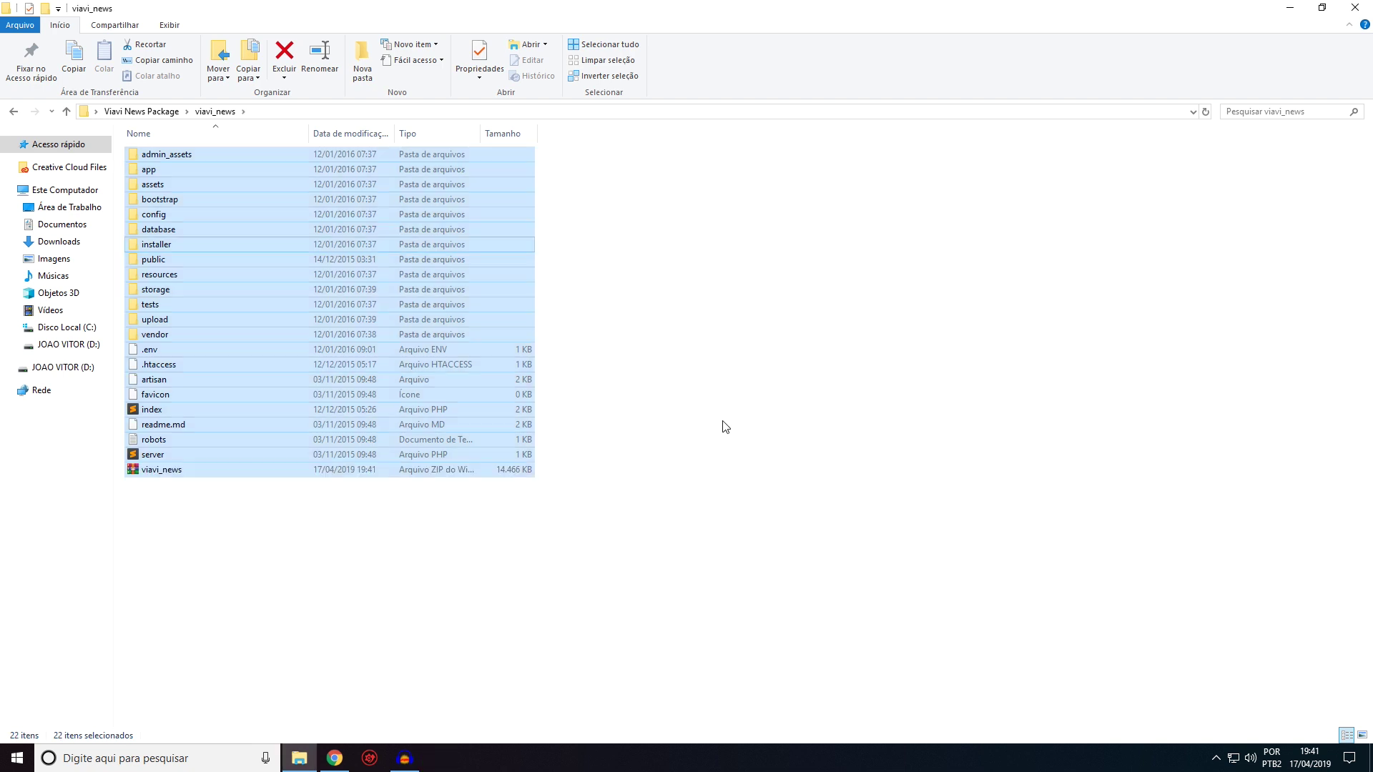
left_click(334, 758)
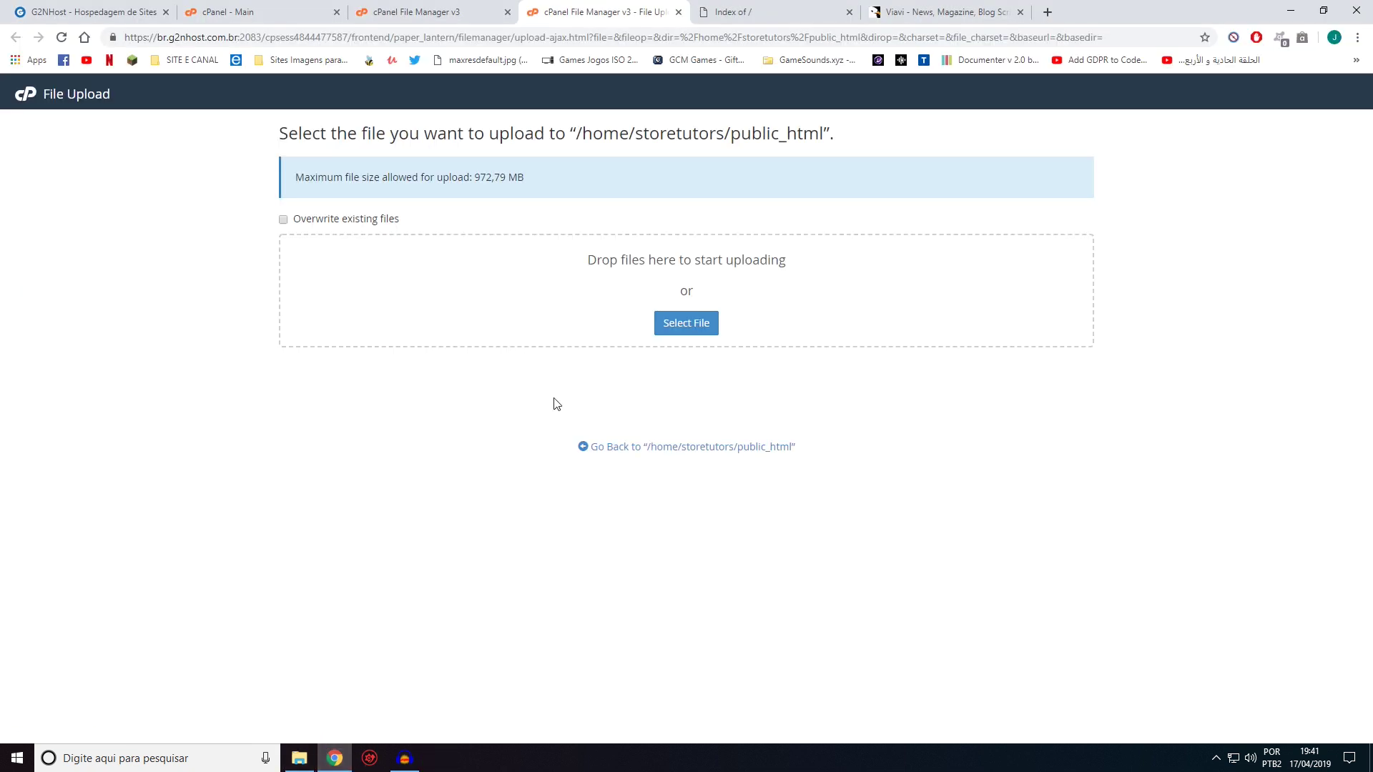
Upload viavi_news.zip from Viavi News Package\viavi_news, then close the finished upload tab.
left_click(690, 326)
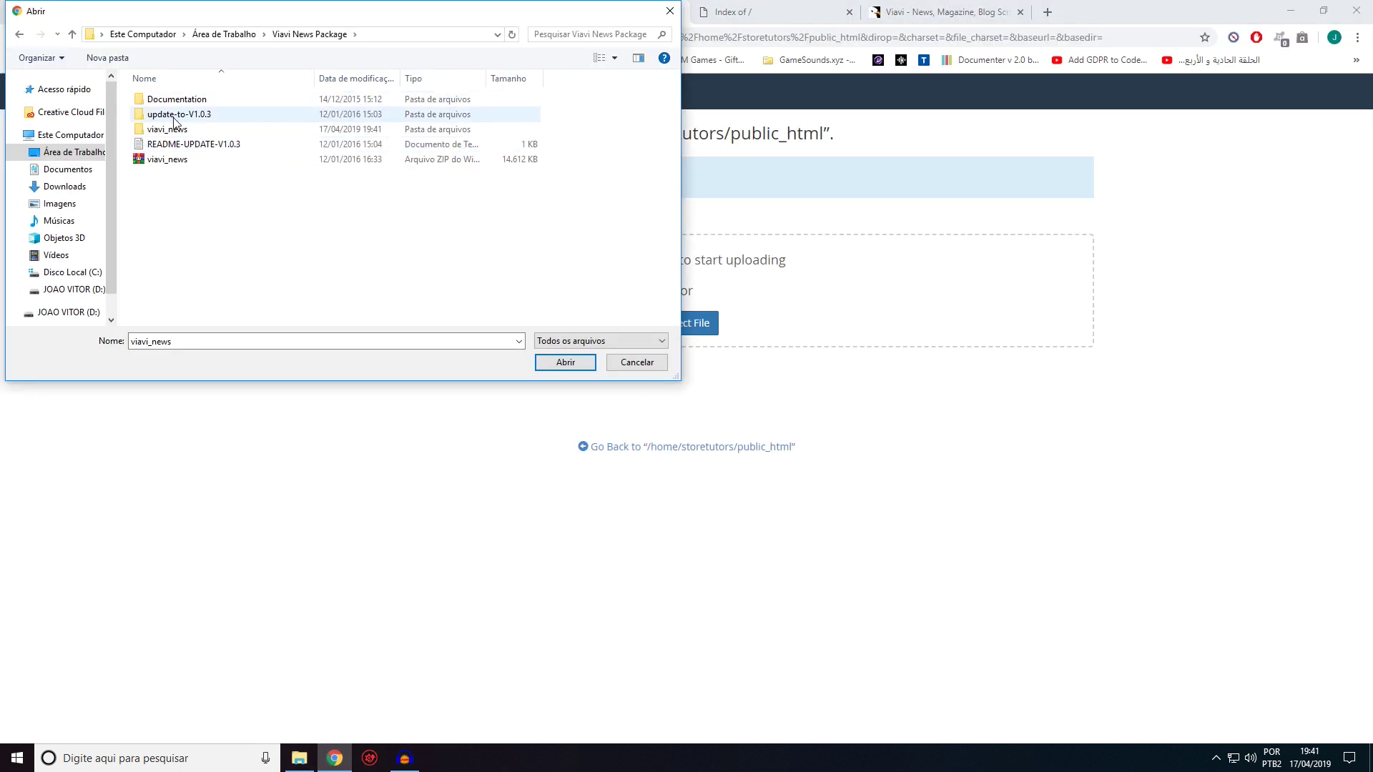
left_click(214, 34)
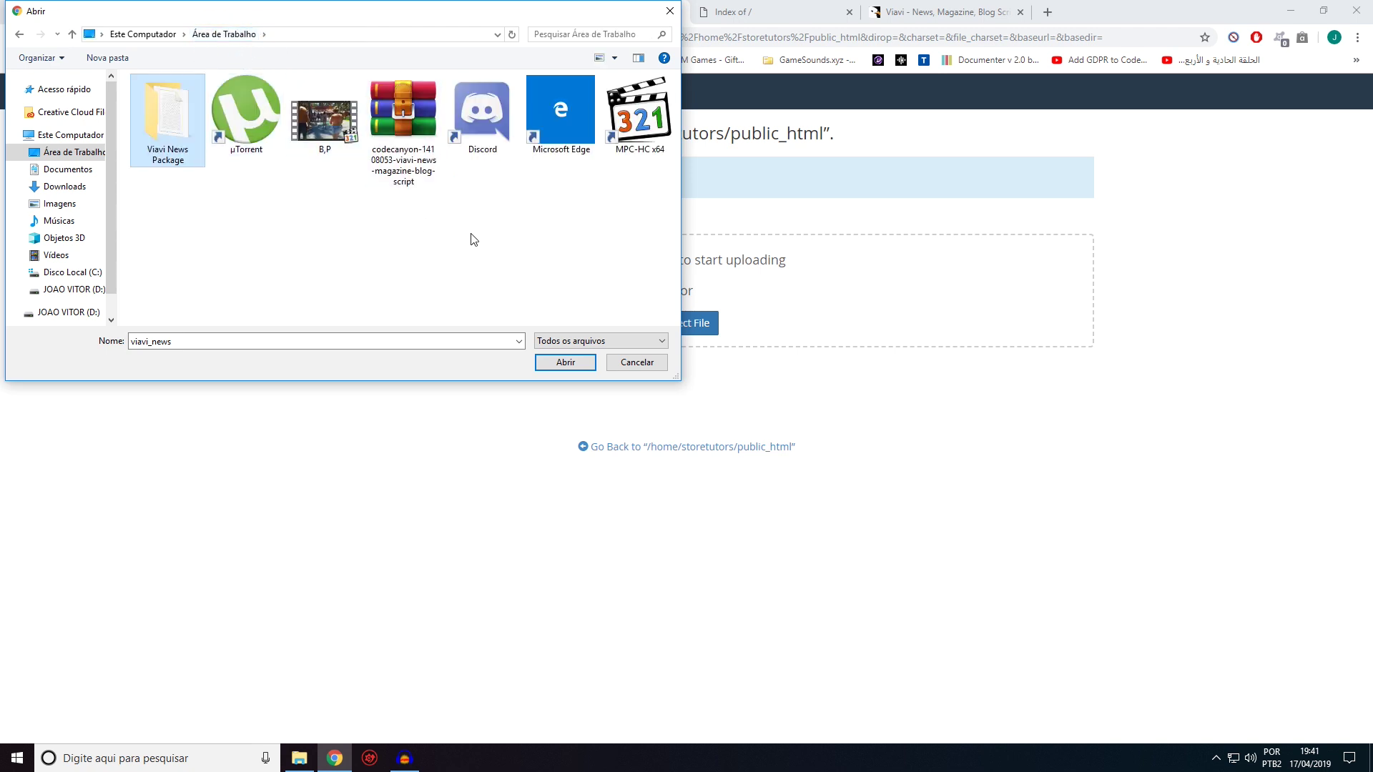
double_click(195, 134)
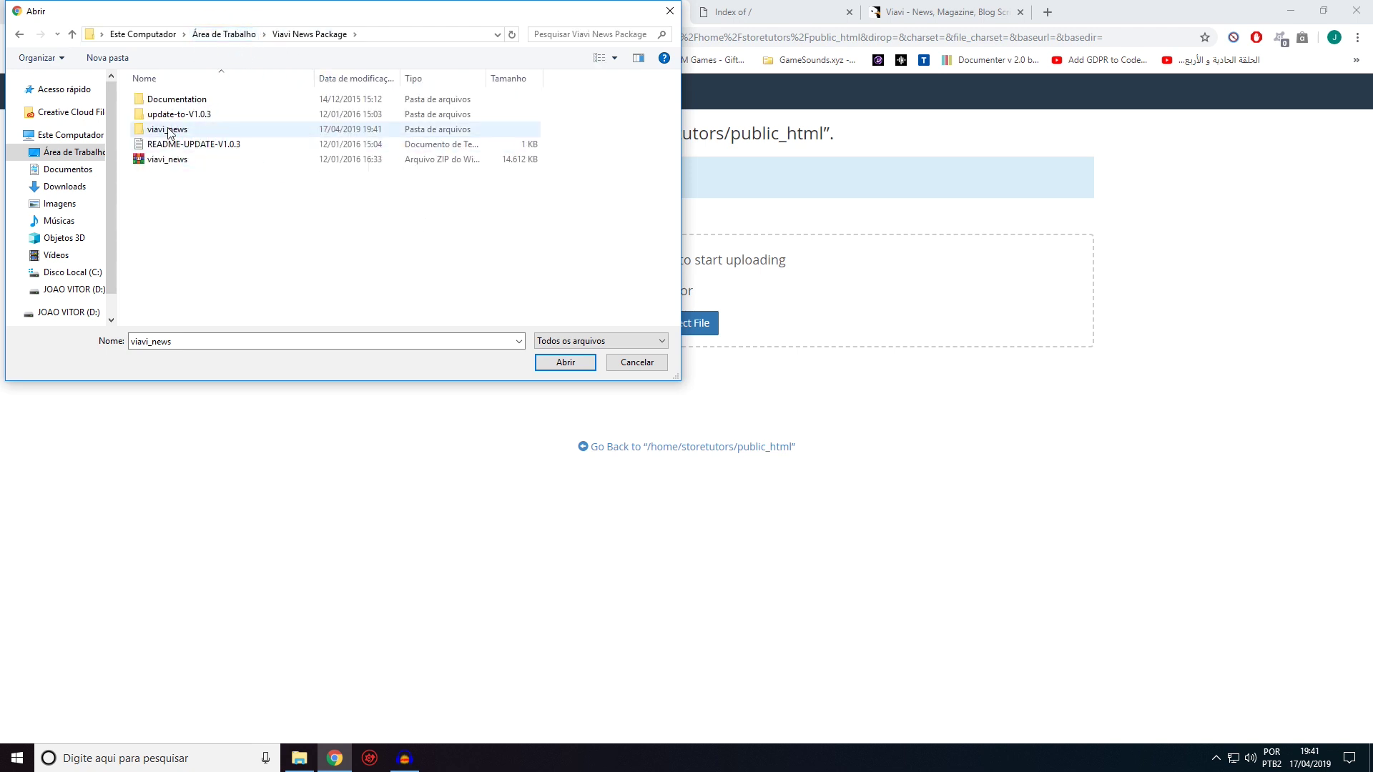
double_click(180, 132)
scroll(221, 215, "down", 1)
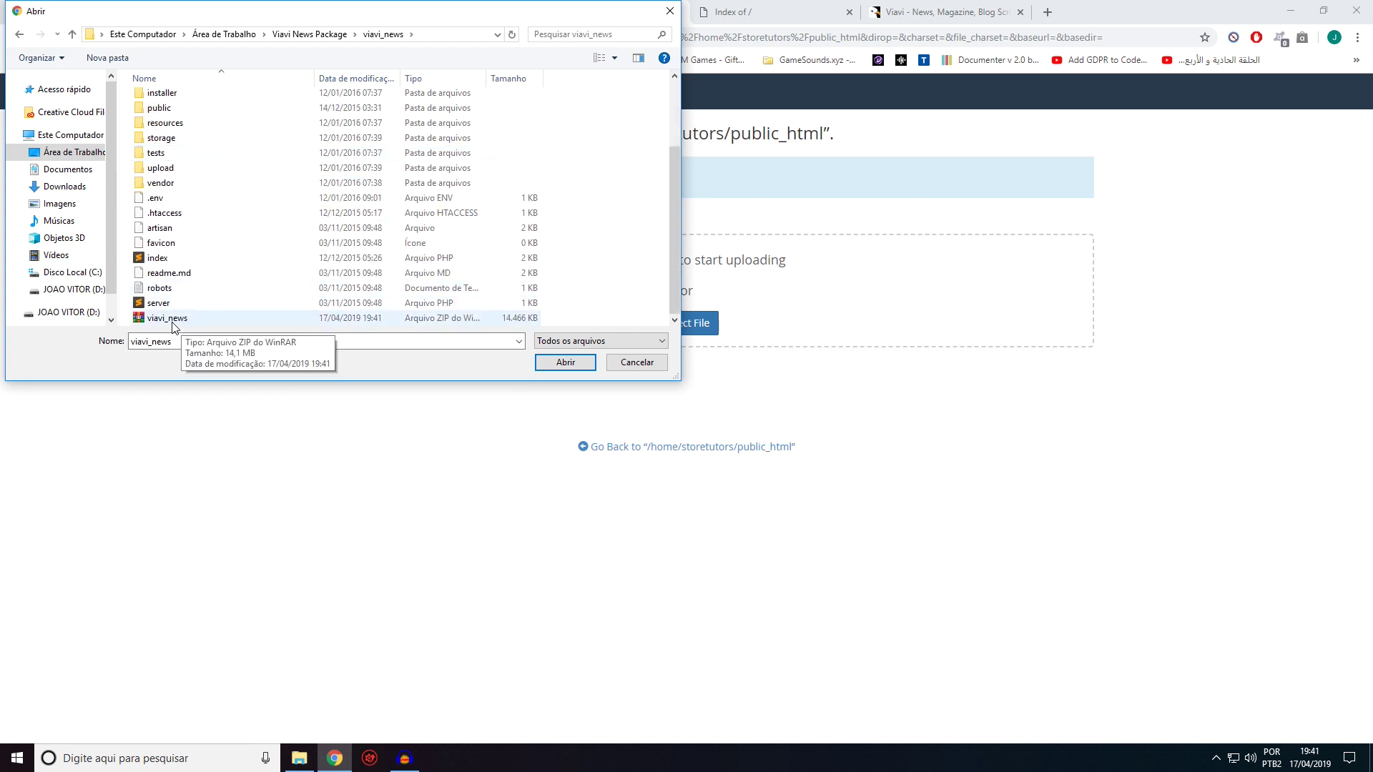
double_click(174, 318)
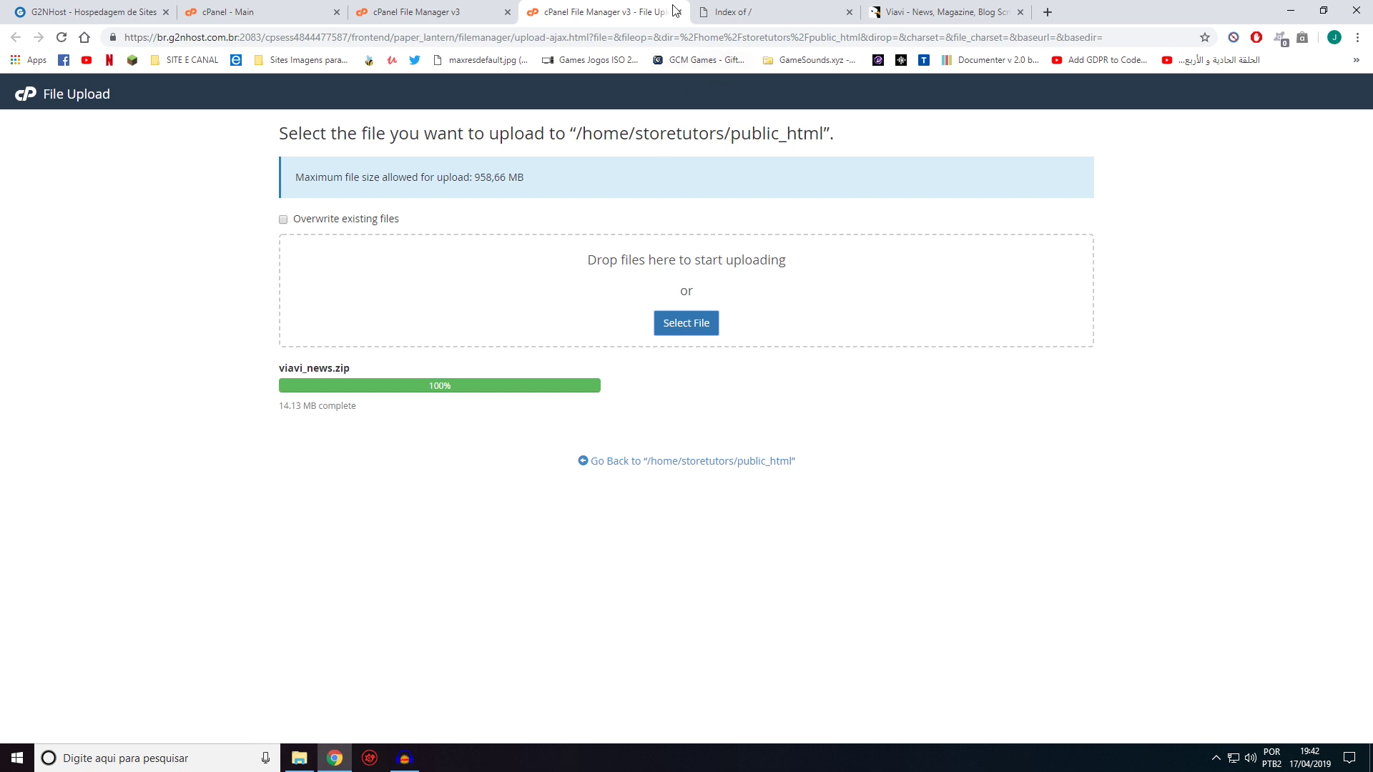
key("ctrl+w")
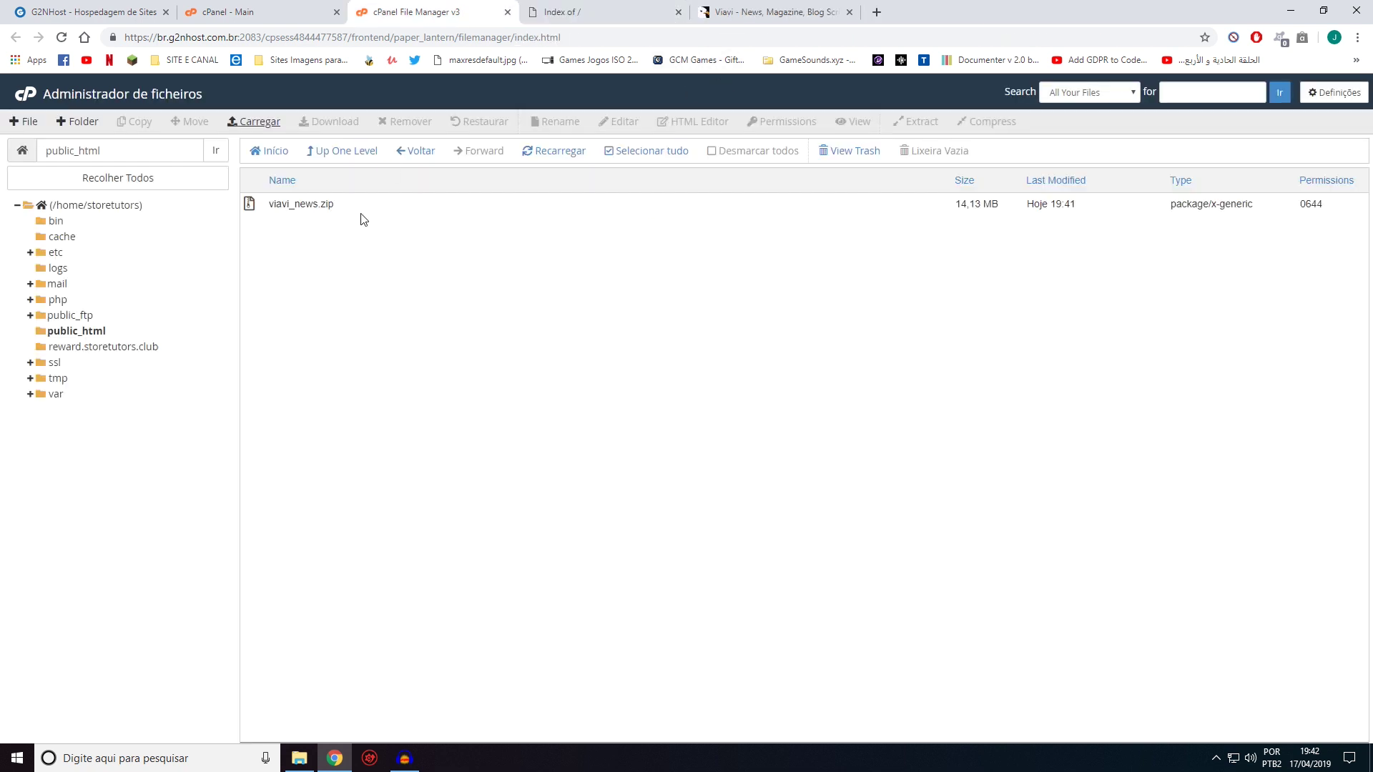
Extract viavi_news.zip in public_html and reload the storetutors.club tab to reach the installer.
left_click(543, 148)
left_click(353, 211)
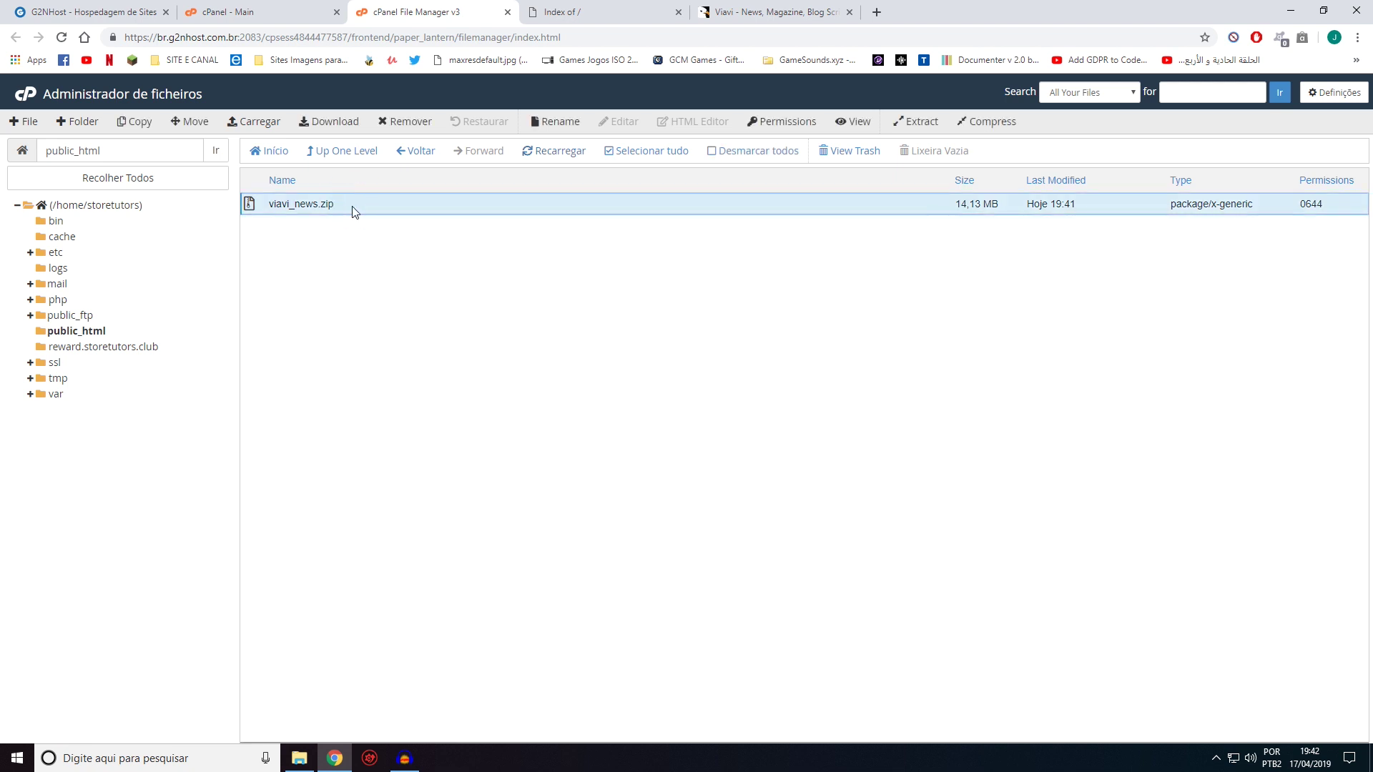
right_click(352, 211)
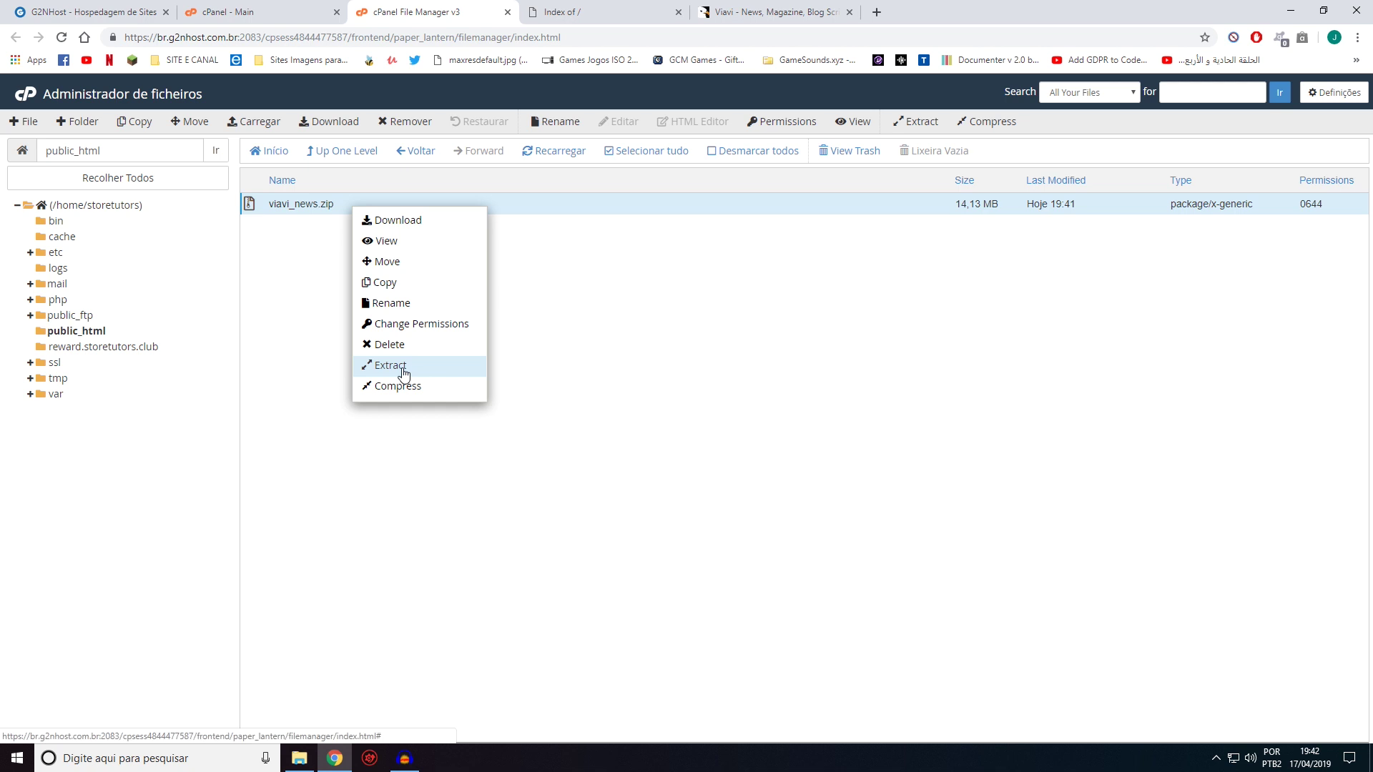
left_click(404, 367)
left_click(772, 484)
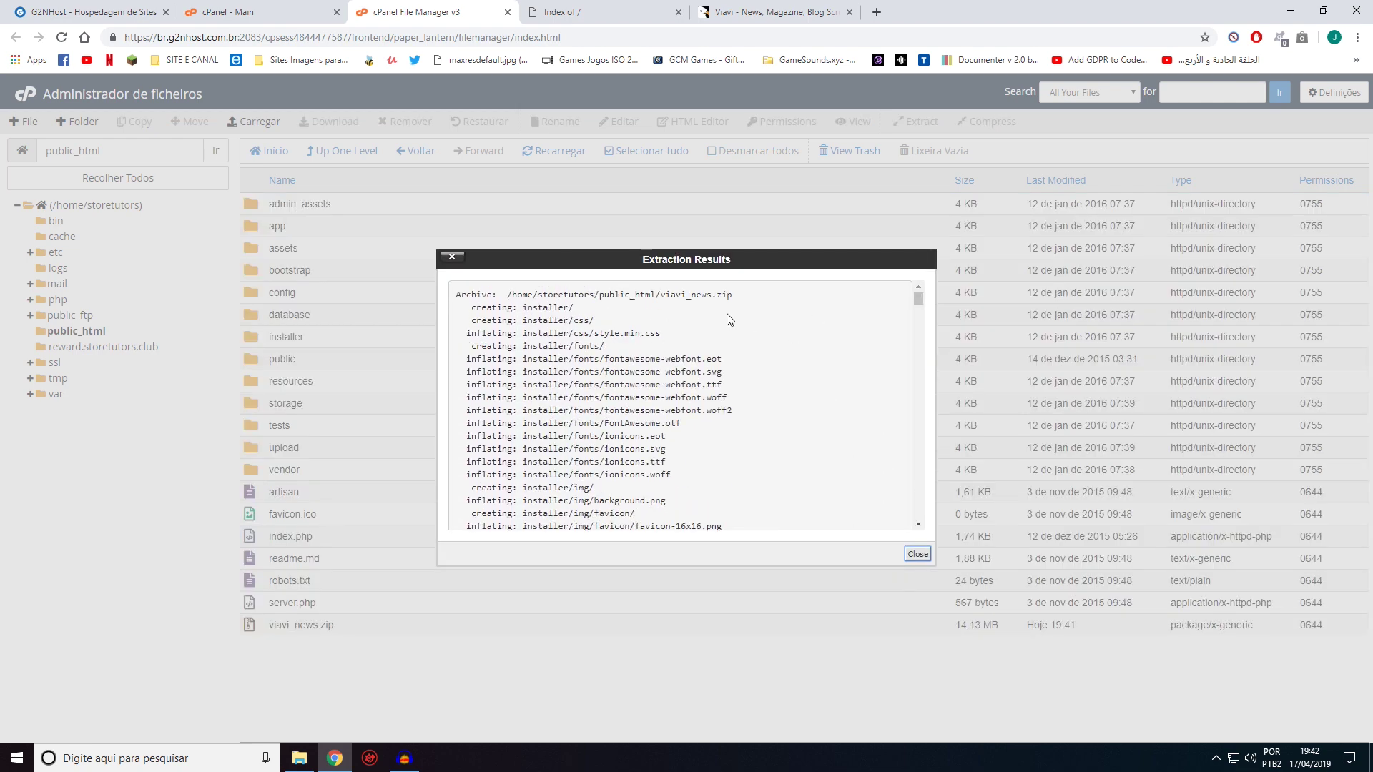
left_click(923, 557)
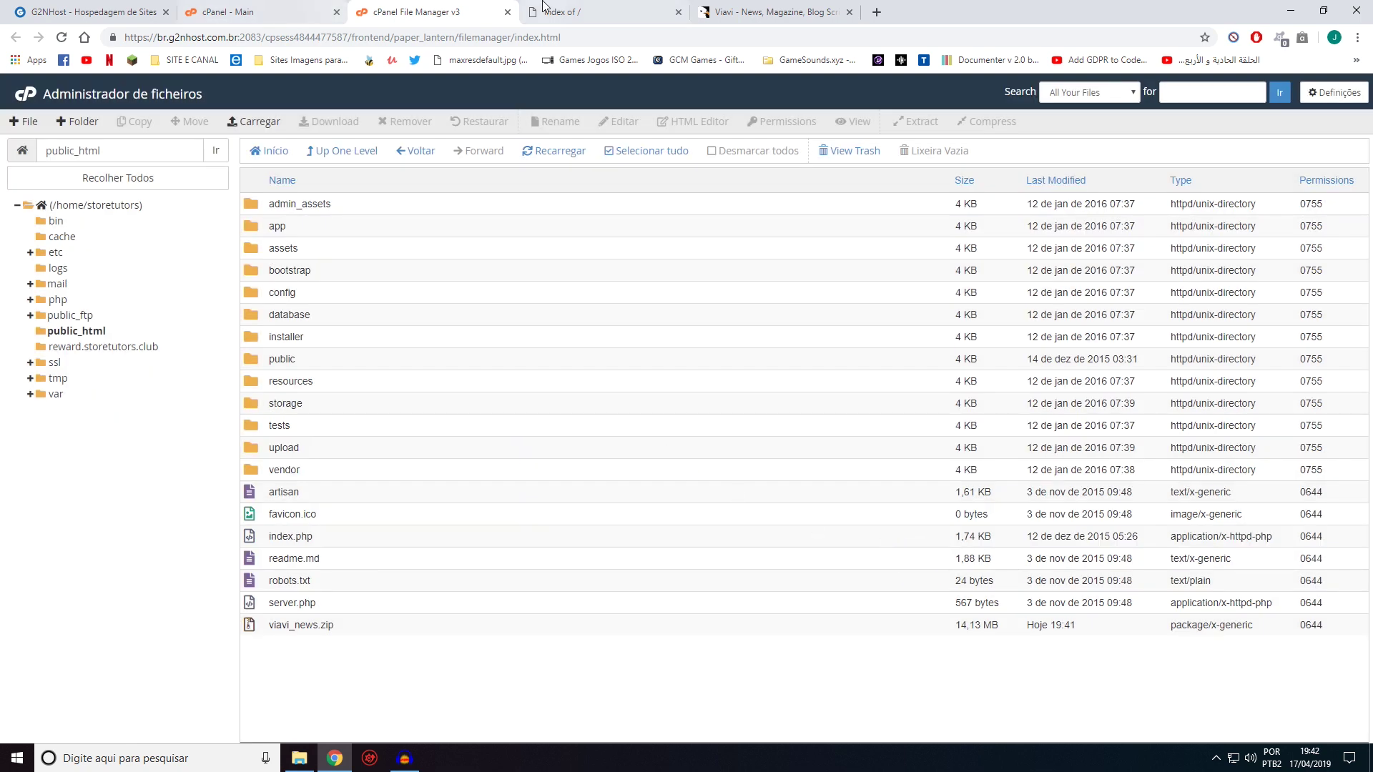
key("ctrl+Tab")
left_click(64, 39)
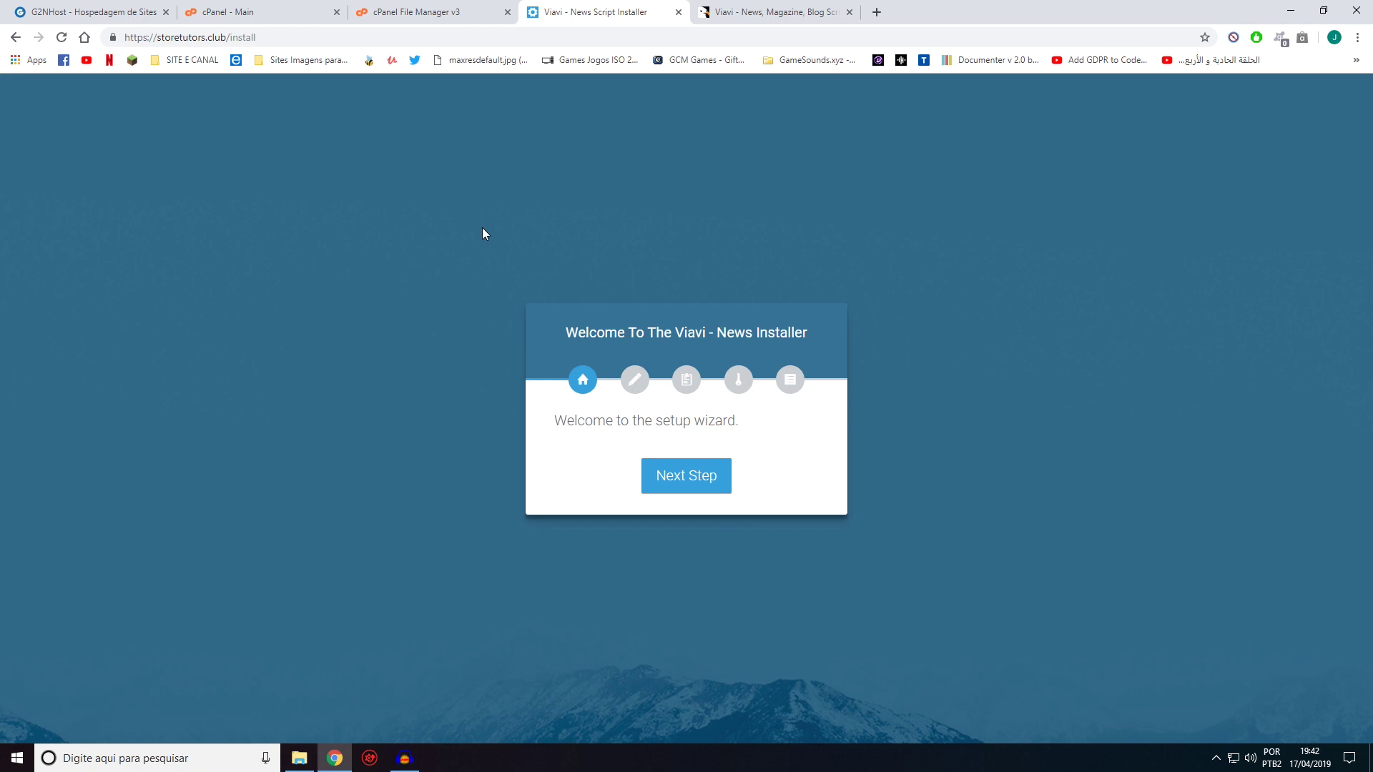
Copy the database name from cPanel MySQL Databases into the installer's DB_DATABASE line.
left_click(683, 477)
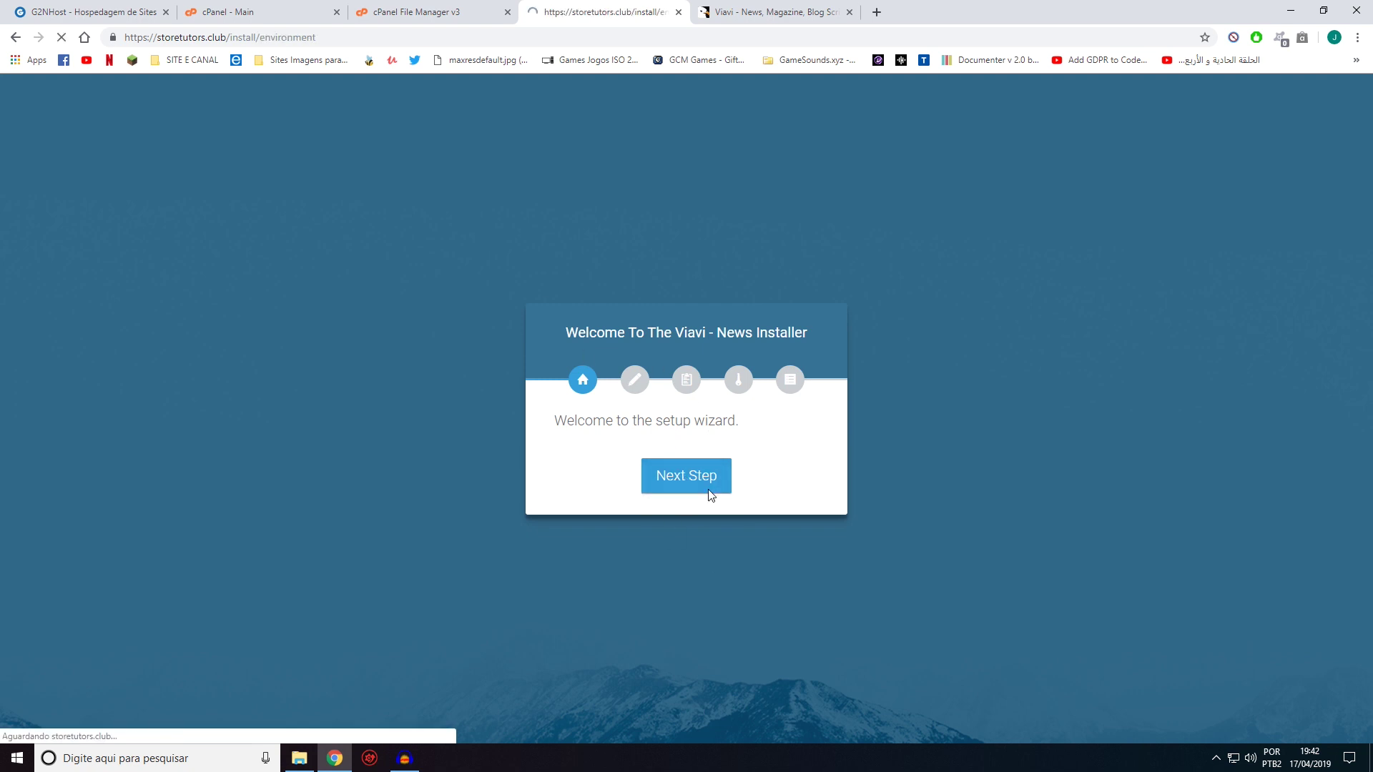
scroll(669, 380, "down", 2)
scroll(672, 383, "up", 2)
scroll(672, 382, "down", 1)
left_click(603, 370)
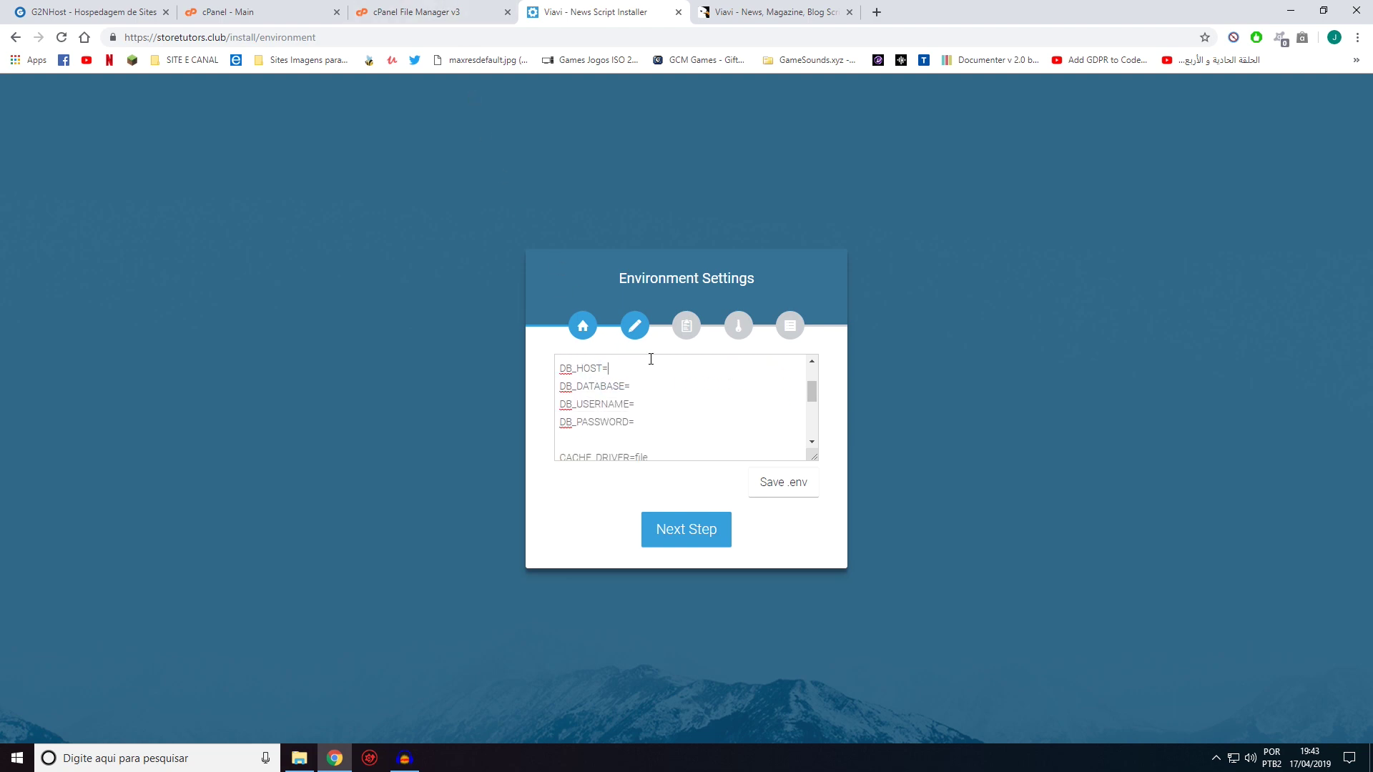
left_click(458, 10)
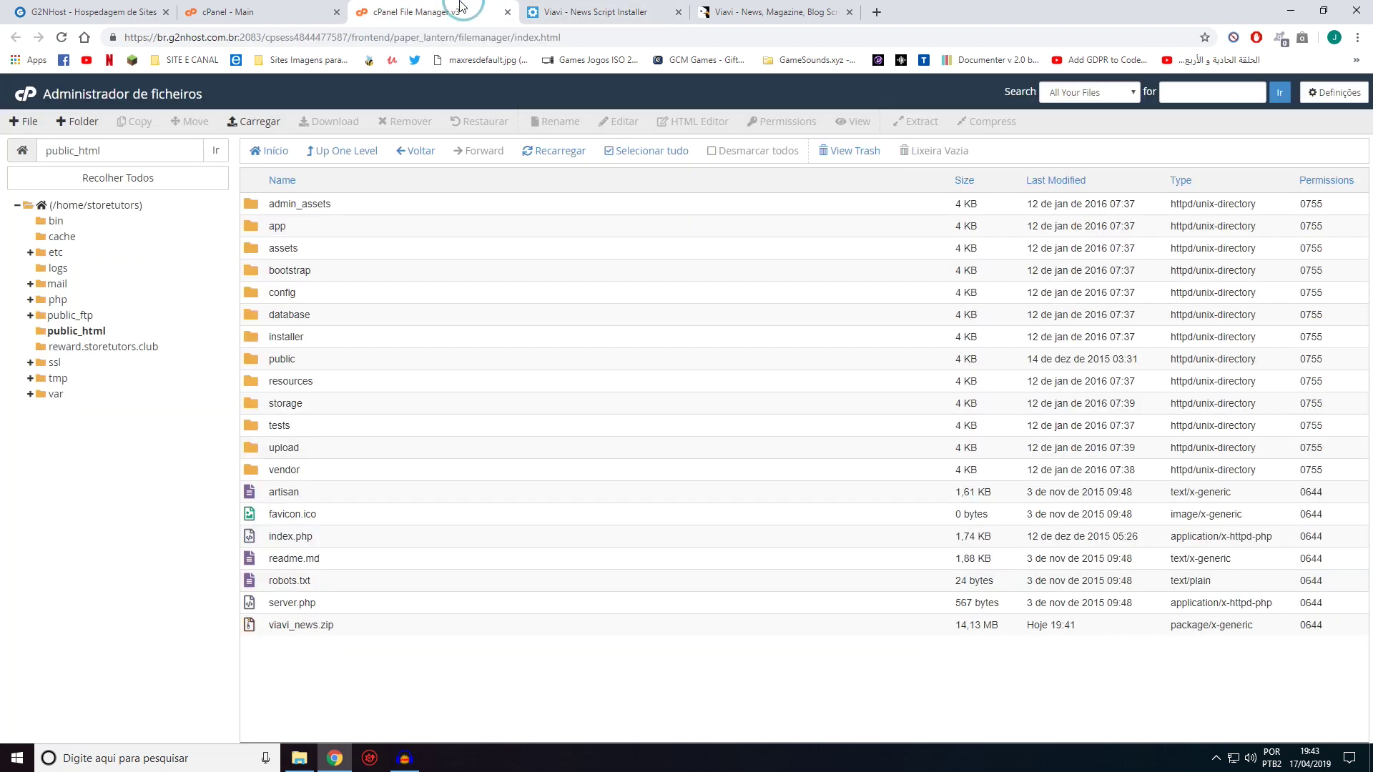
left_click(284, 7)
left_click(339, 550)
scroll(322, 544, "down", 4)
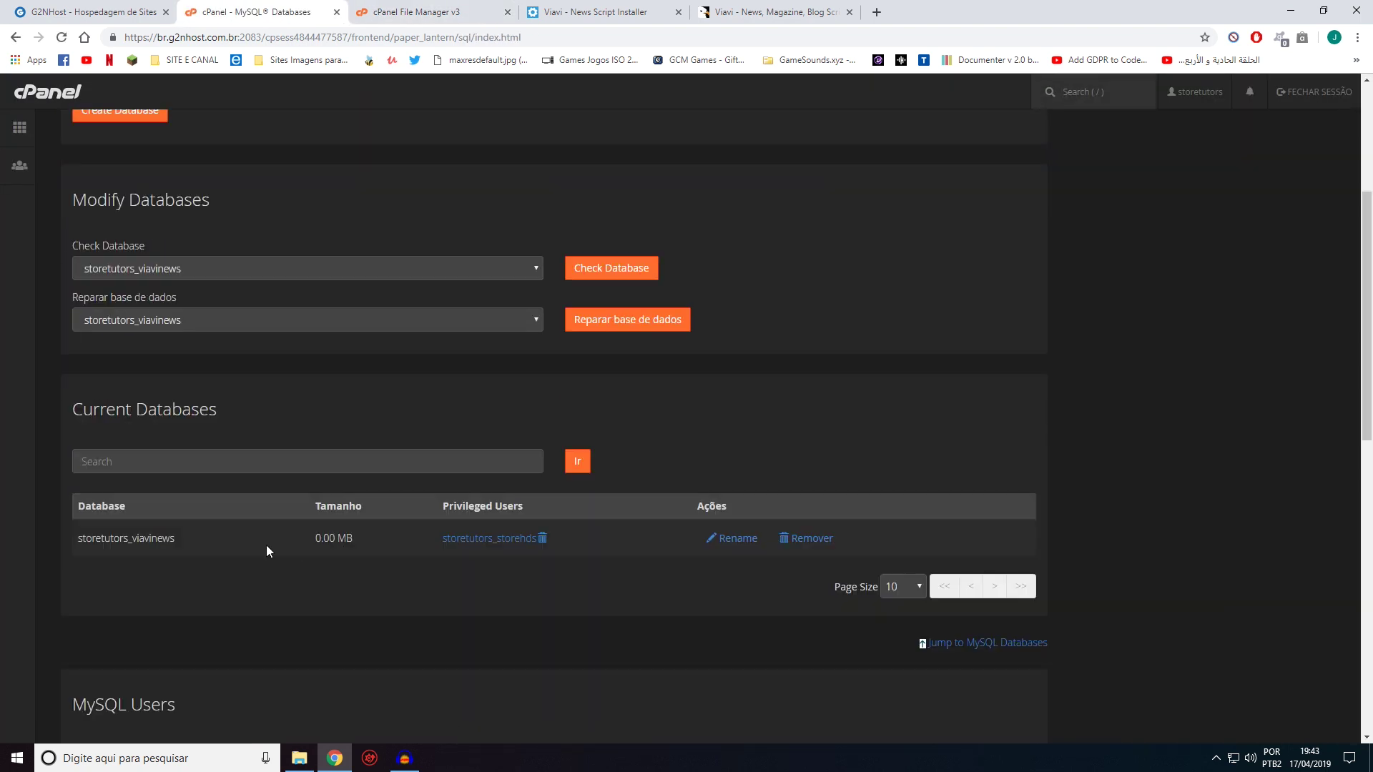
double_click(136, 538)
key("ctrl+c")
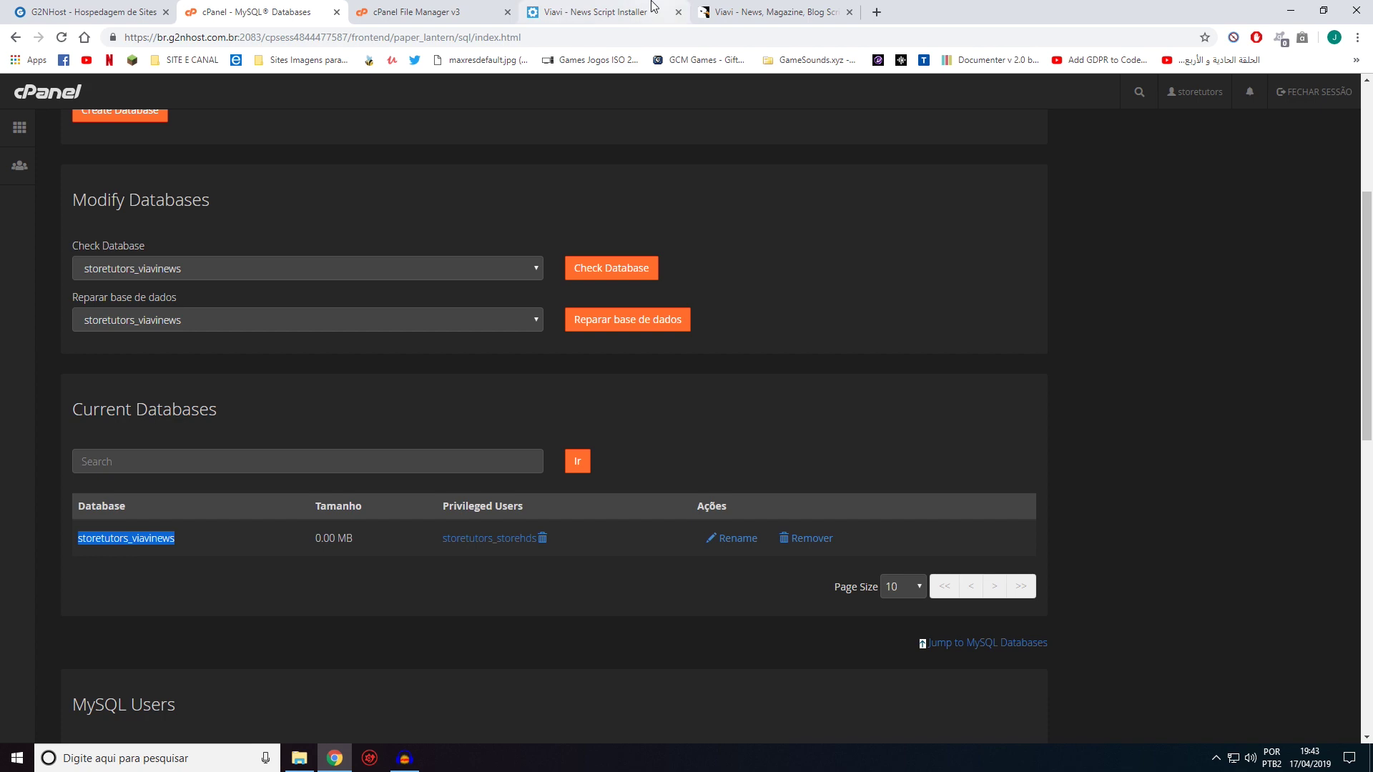
left_click(580, 12)
left_click(629, 383)
key("ctrl+v")
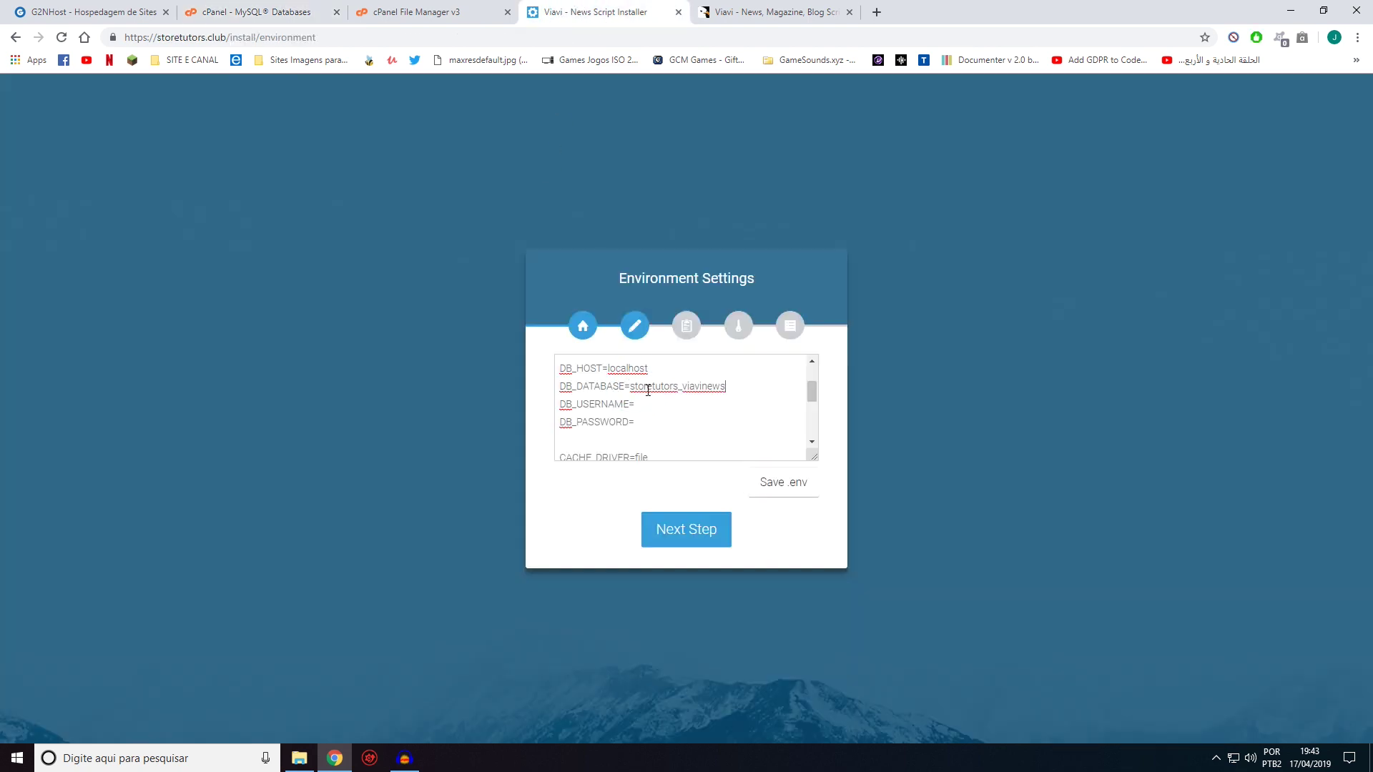
Paste the database user into DB_USERNAME and type the database password into DB_PASSWORD.
left_click(414, 12)
left_click(204, 6)
scroll(281, 335, "down", 10)
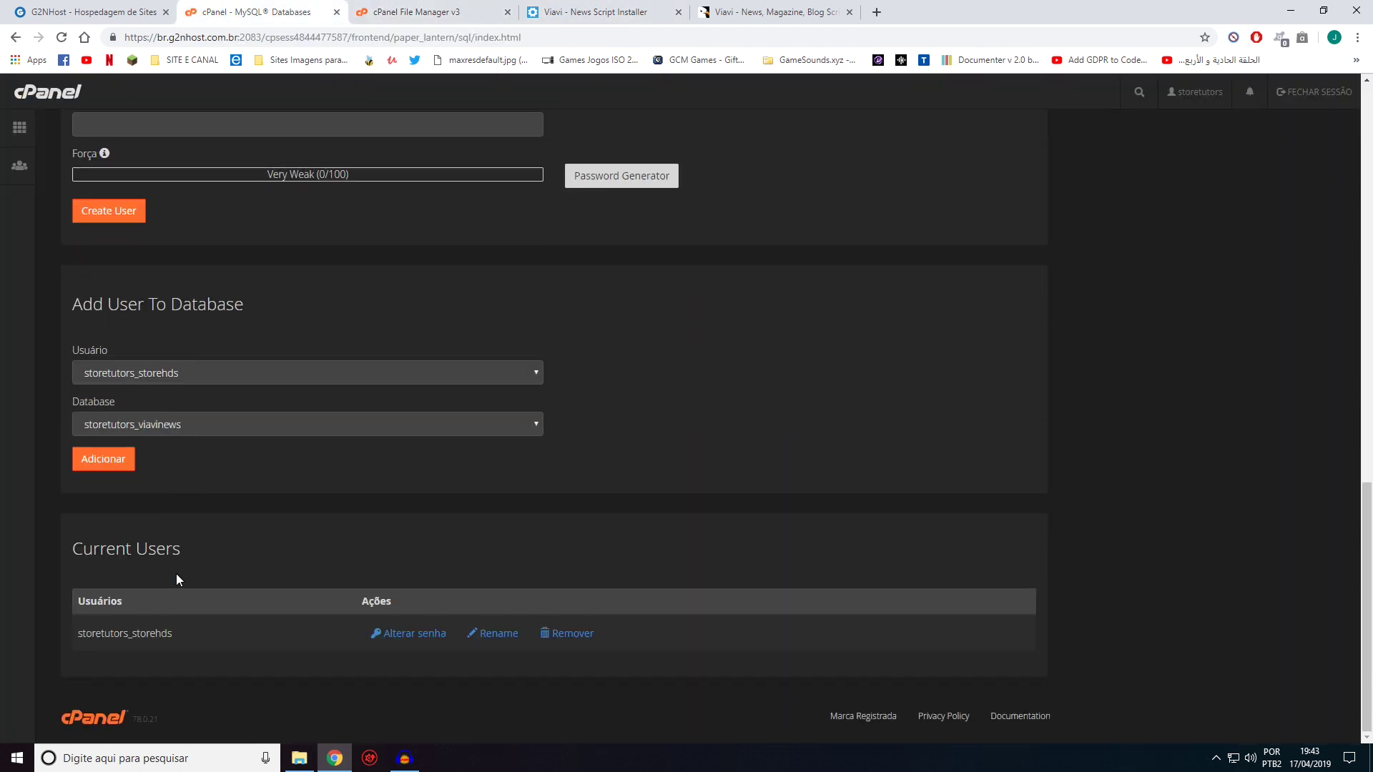
double_click(152, 634)
key("ctrl+c")
left_click(594, 12)
left_click(636, 404)
key("ctrl+v")
key("Down")
Save the environment settings to .env and continue to the Requirements check.
scroll(573, 387, "down", 4)
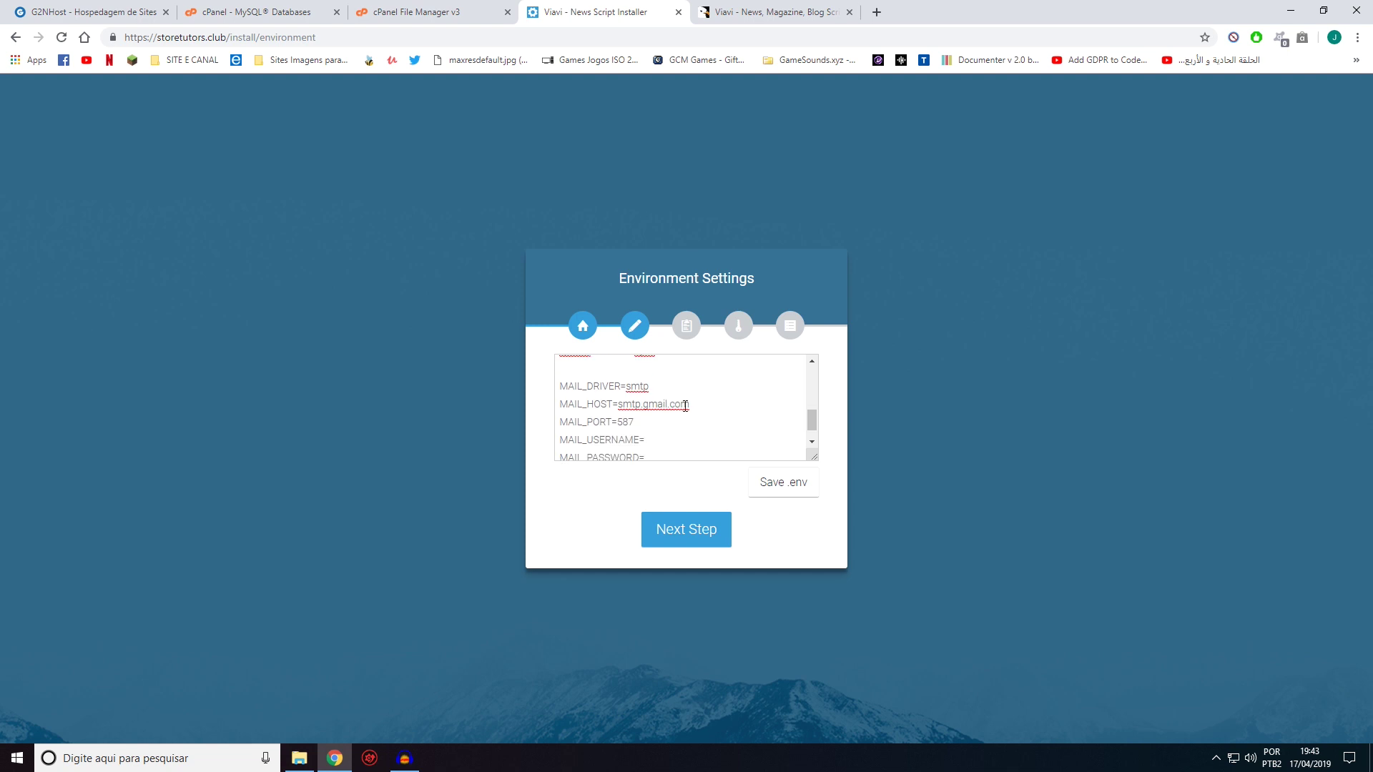
scroll(646, 421, "down", 1)
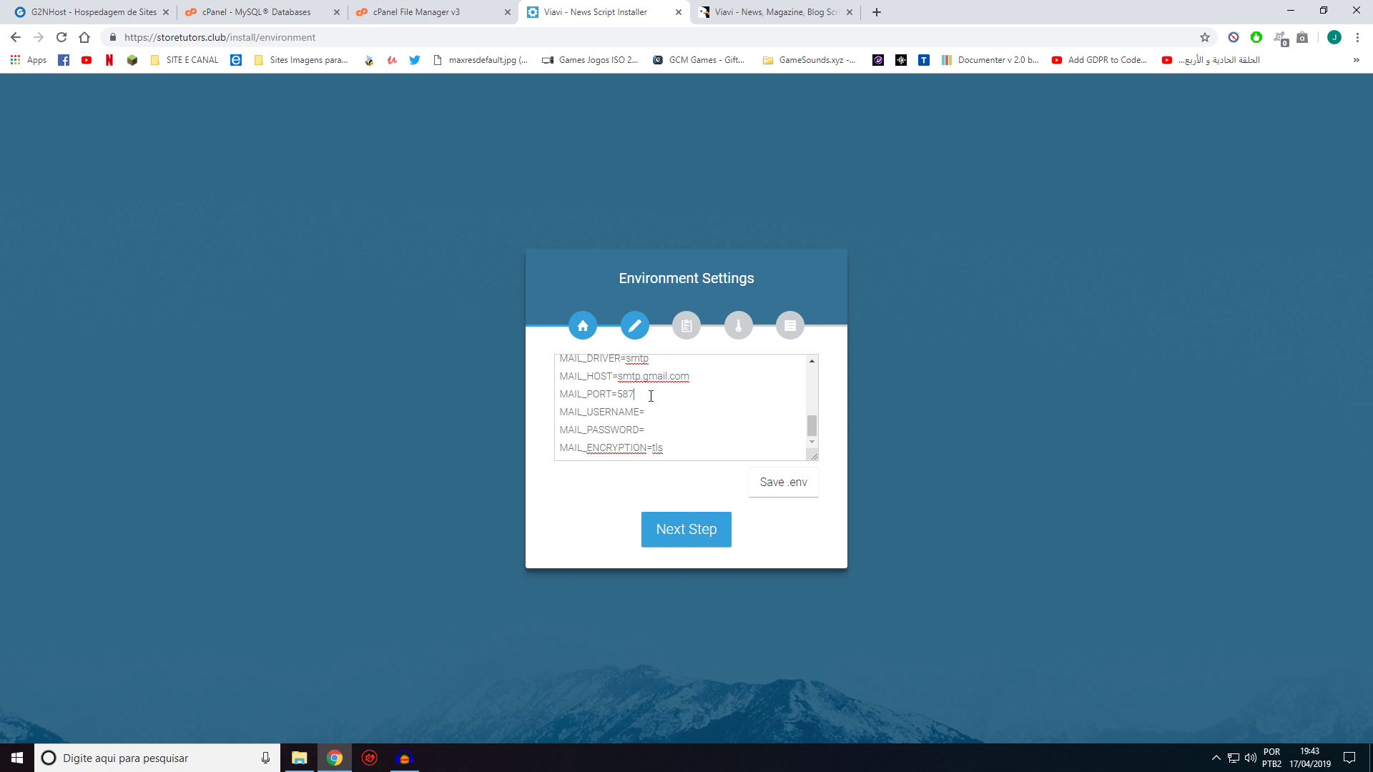
scroll(705, 403, "up", 2)
left_click(784, 490)
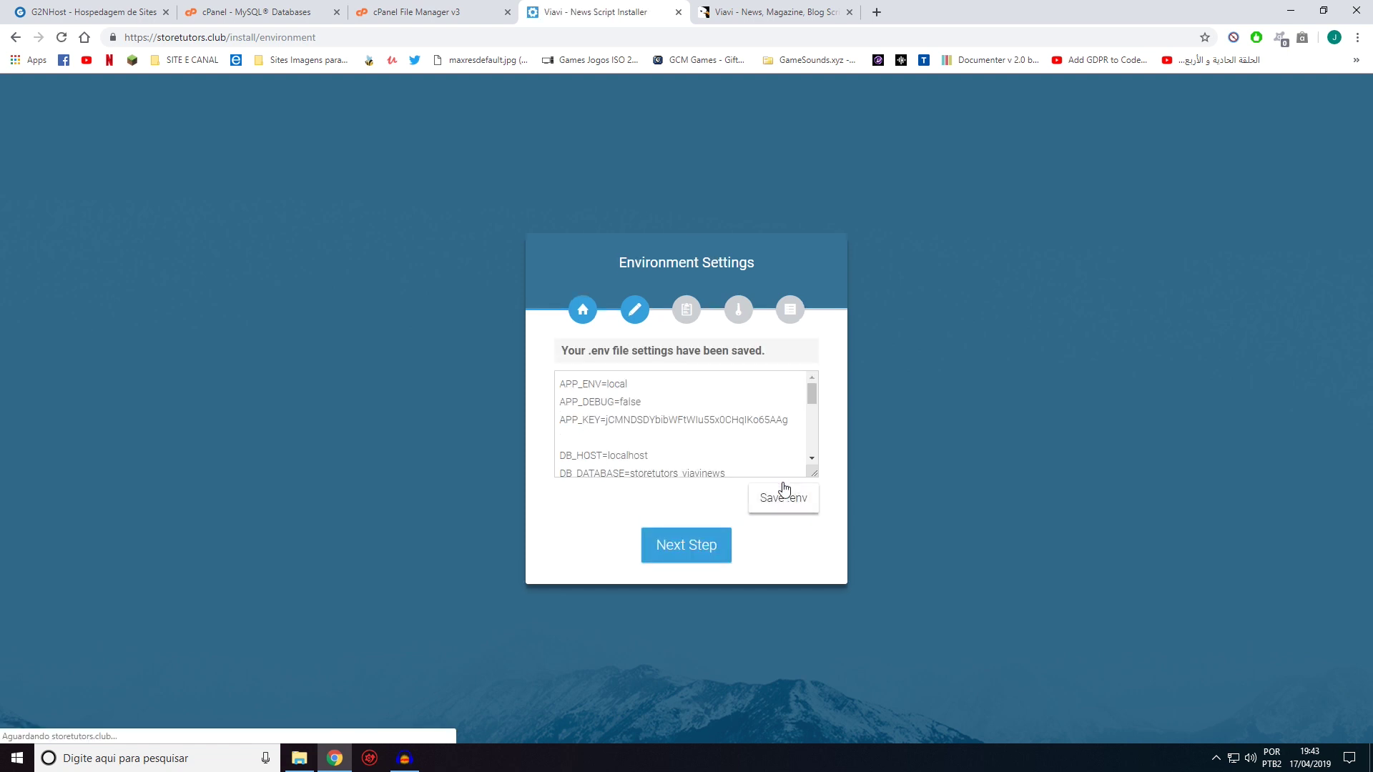
left_click(695, 545)
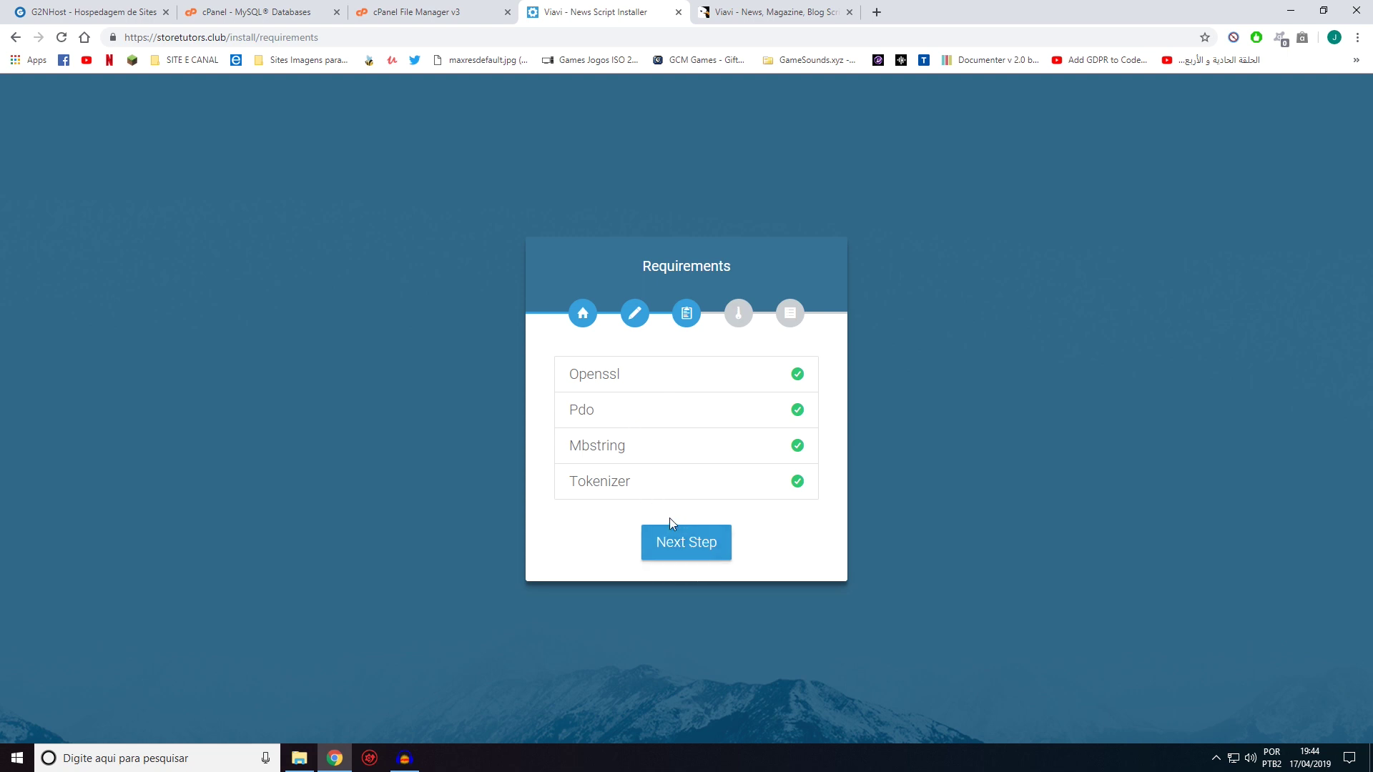
Continue past Requirements to the Permissions step, then switch to the File Manager tab.
left_click(683, 544)
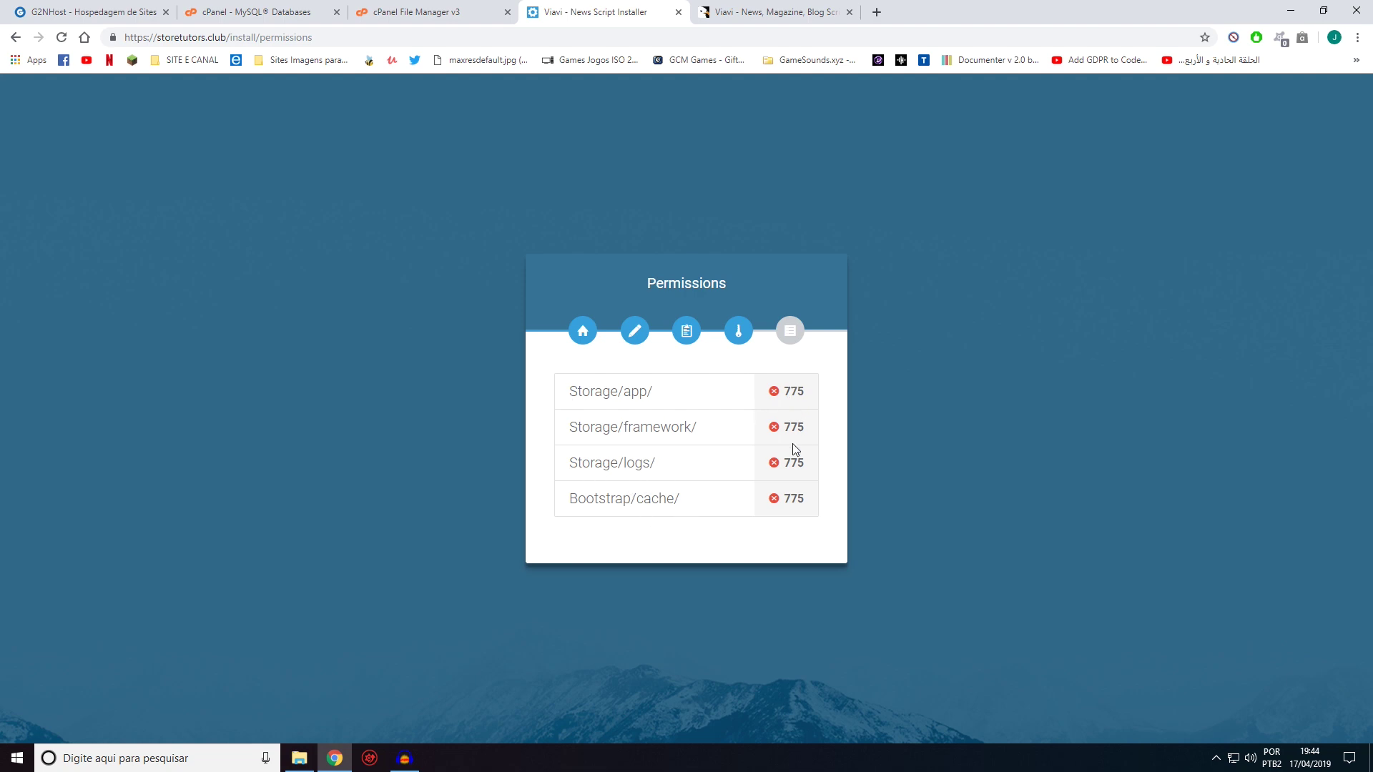
left_click(429, 12)
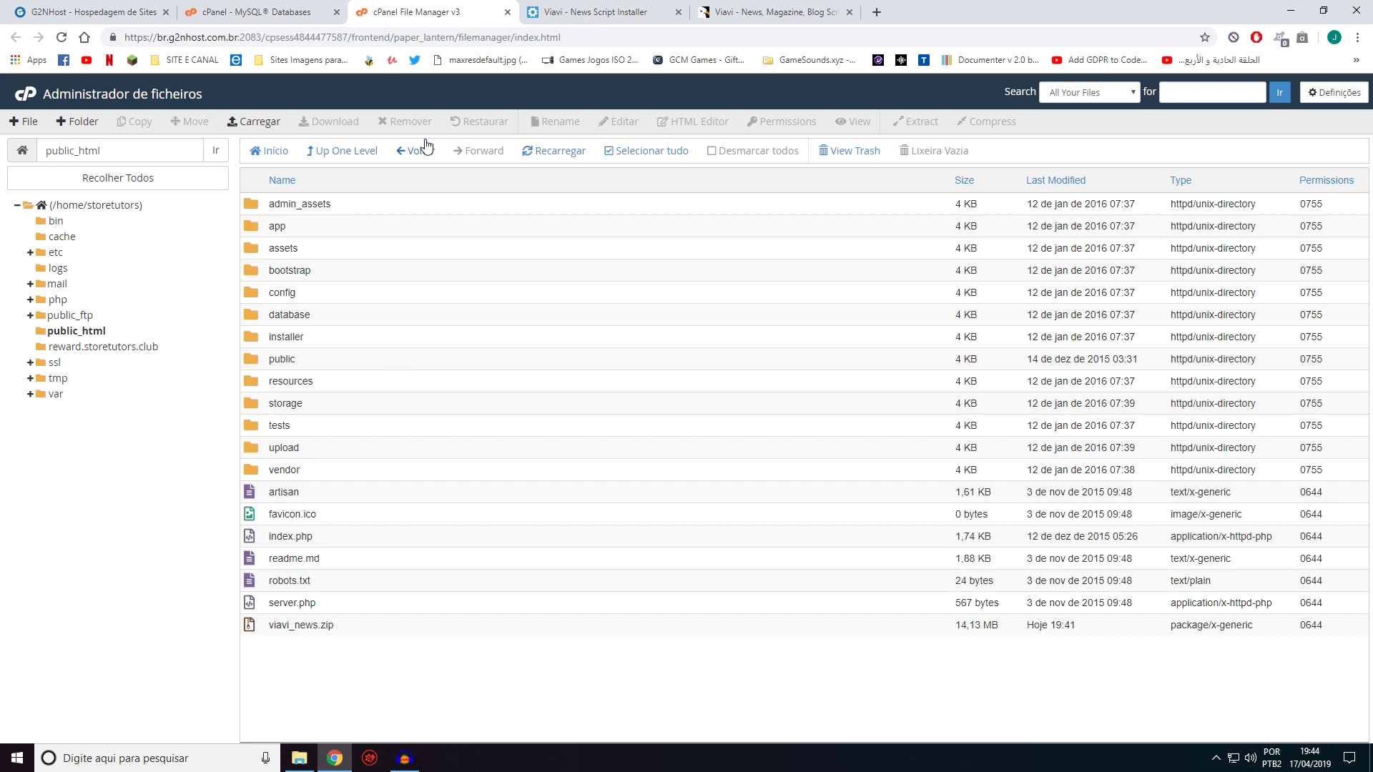
Give the storage folders app, framework and logs group write permission, making them 0775.
key("ctrl+Tab")
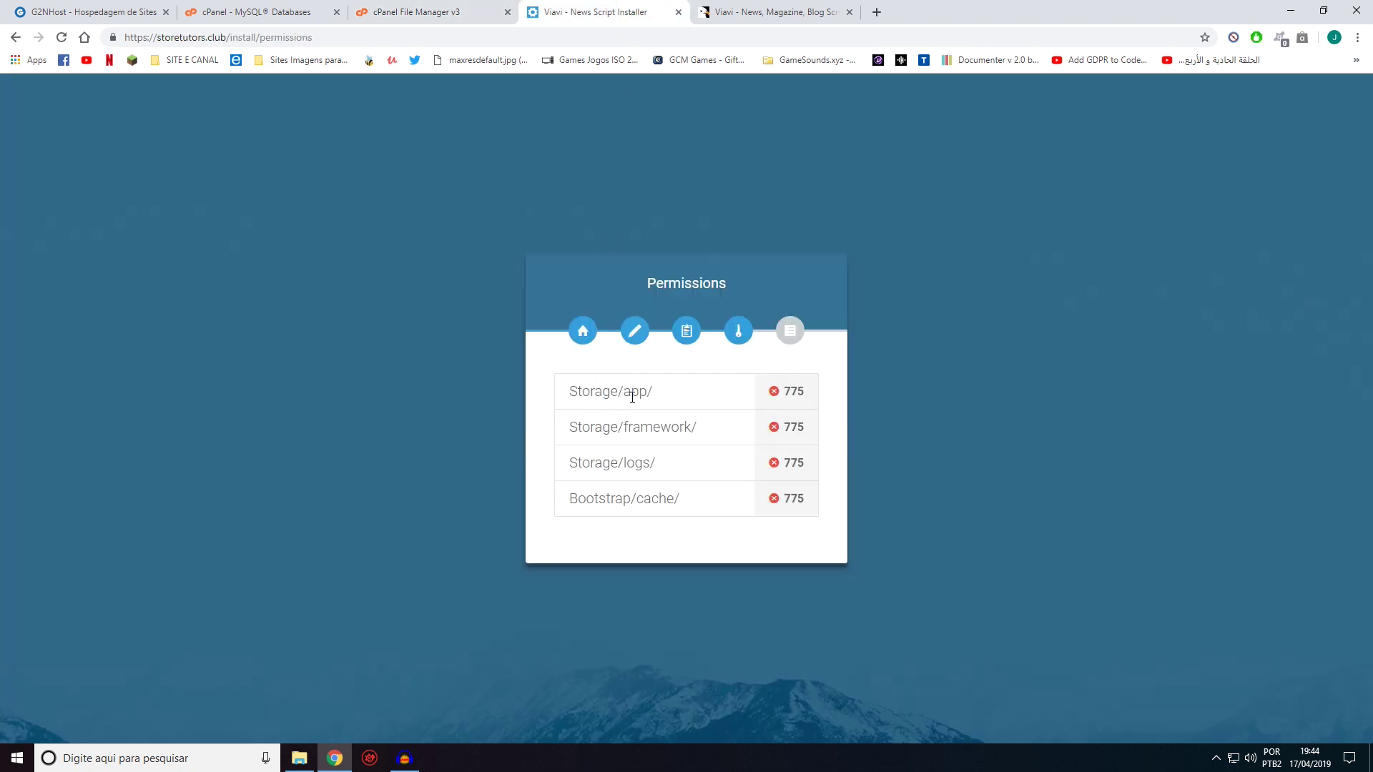
left_click(411, 7)
double_click(301, 402)
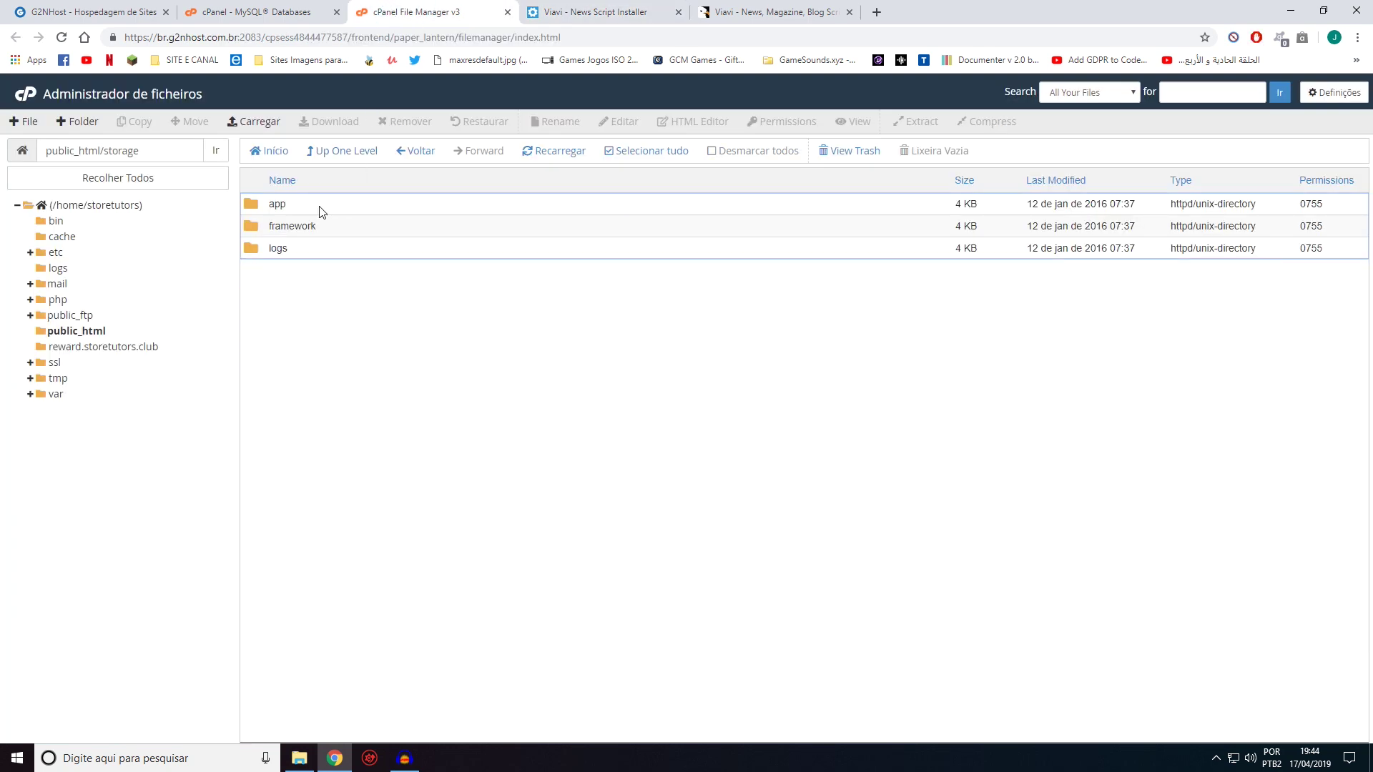
left_click(322, 209)
left_click(326, 227, "ctrl")
left_click(319, 247, "ctrl")
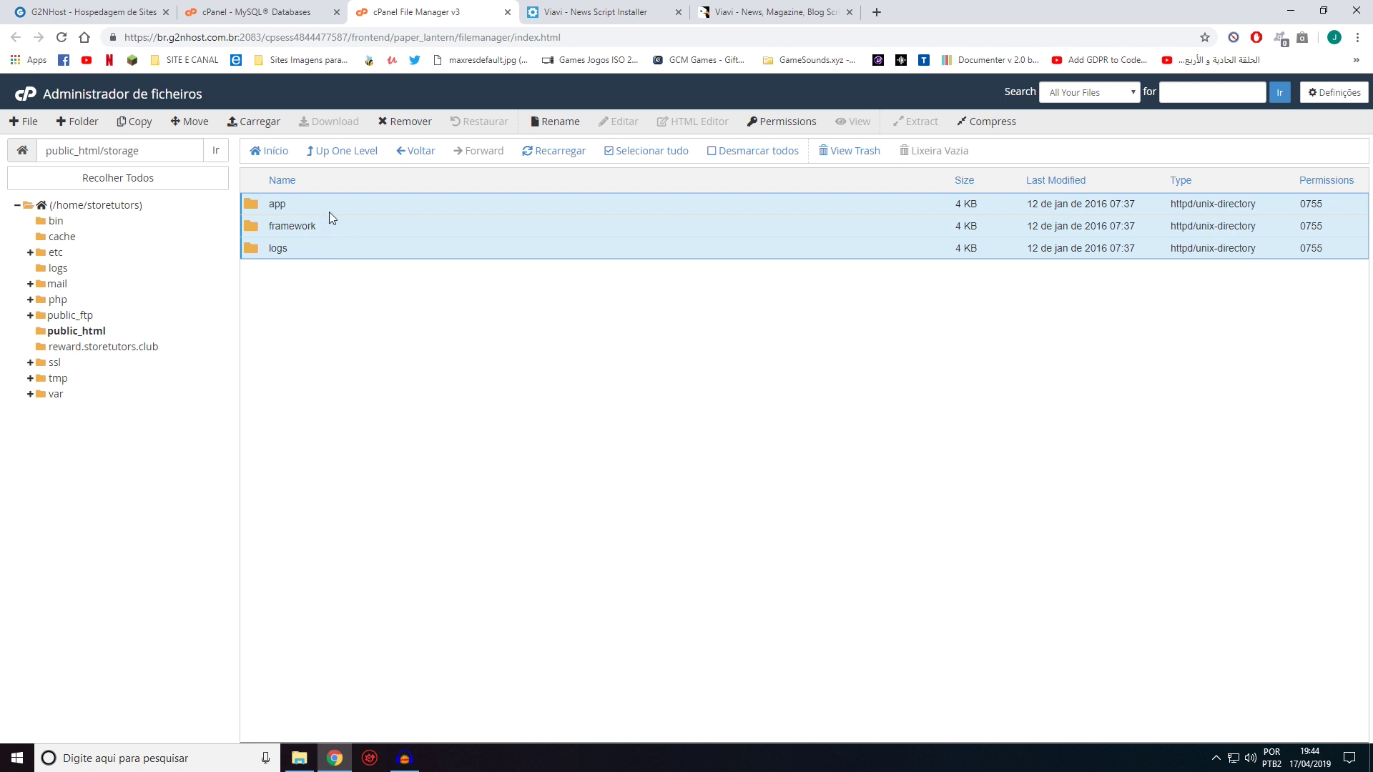
left_click(767, 123)
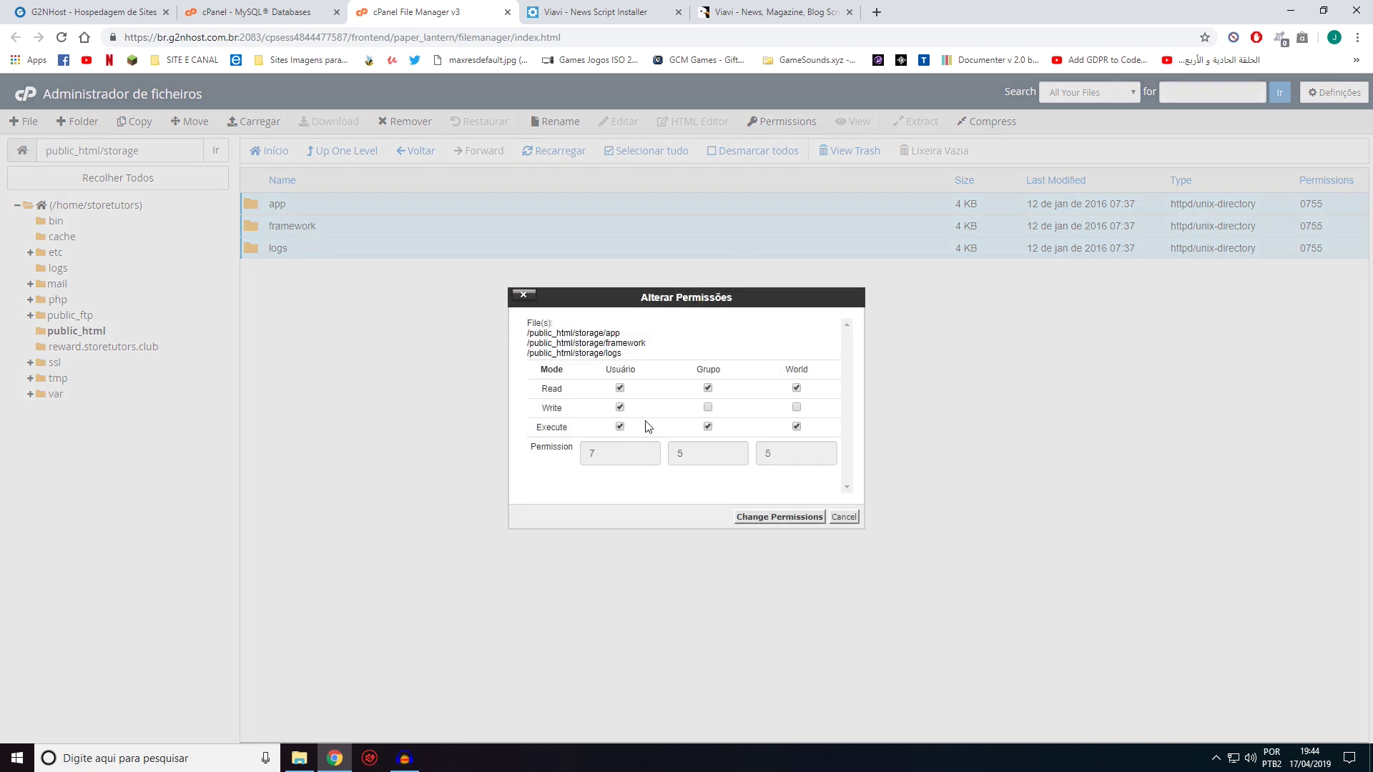
left_click(594, 12)
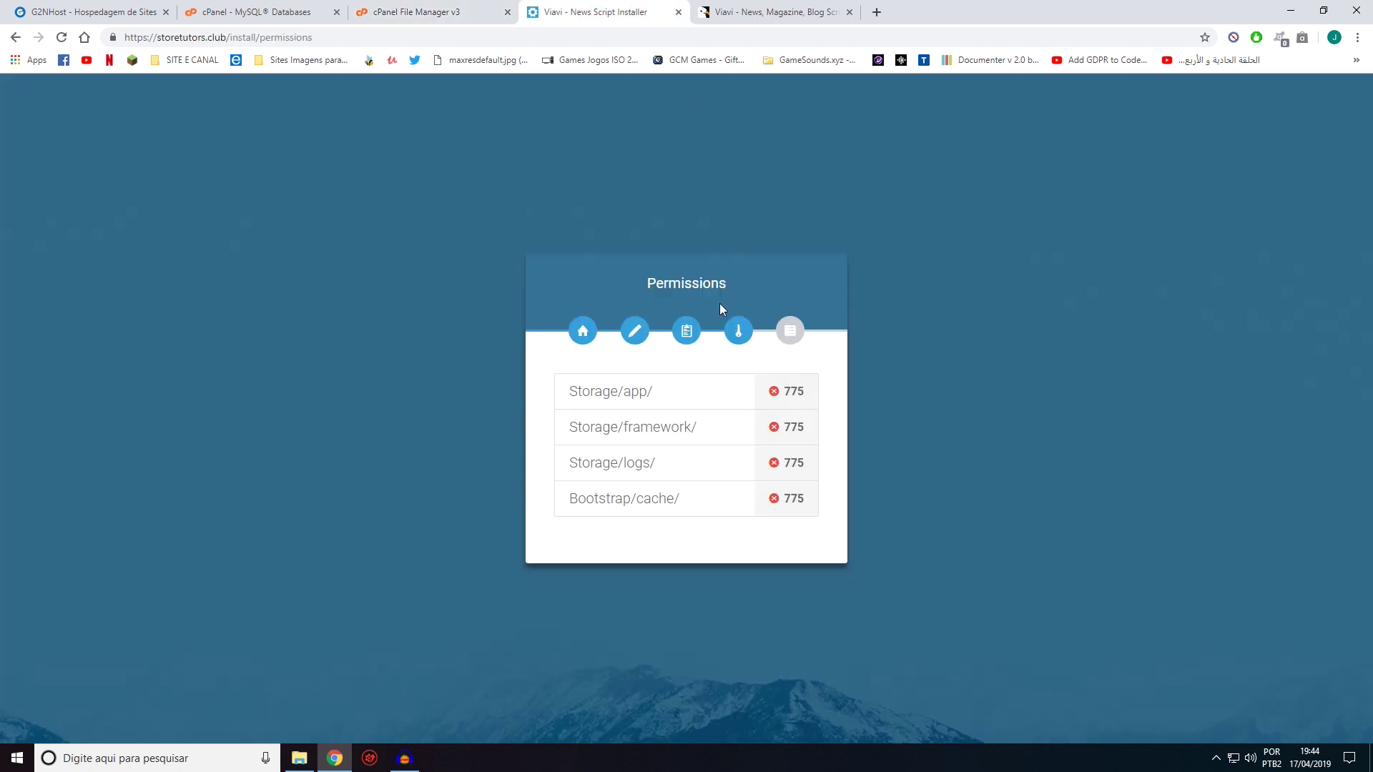
left_click(438, 10)
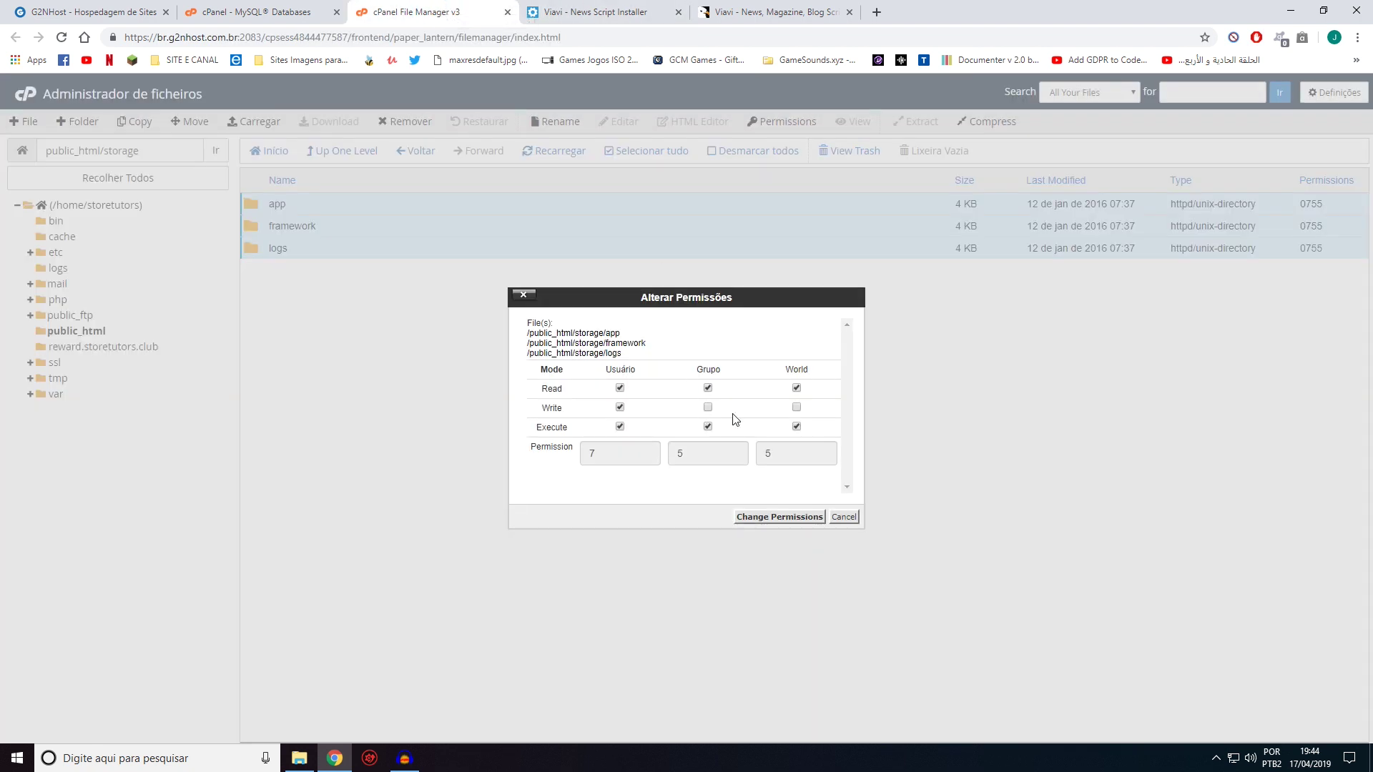
left_click(708, 408)
left_click(773, 519)
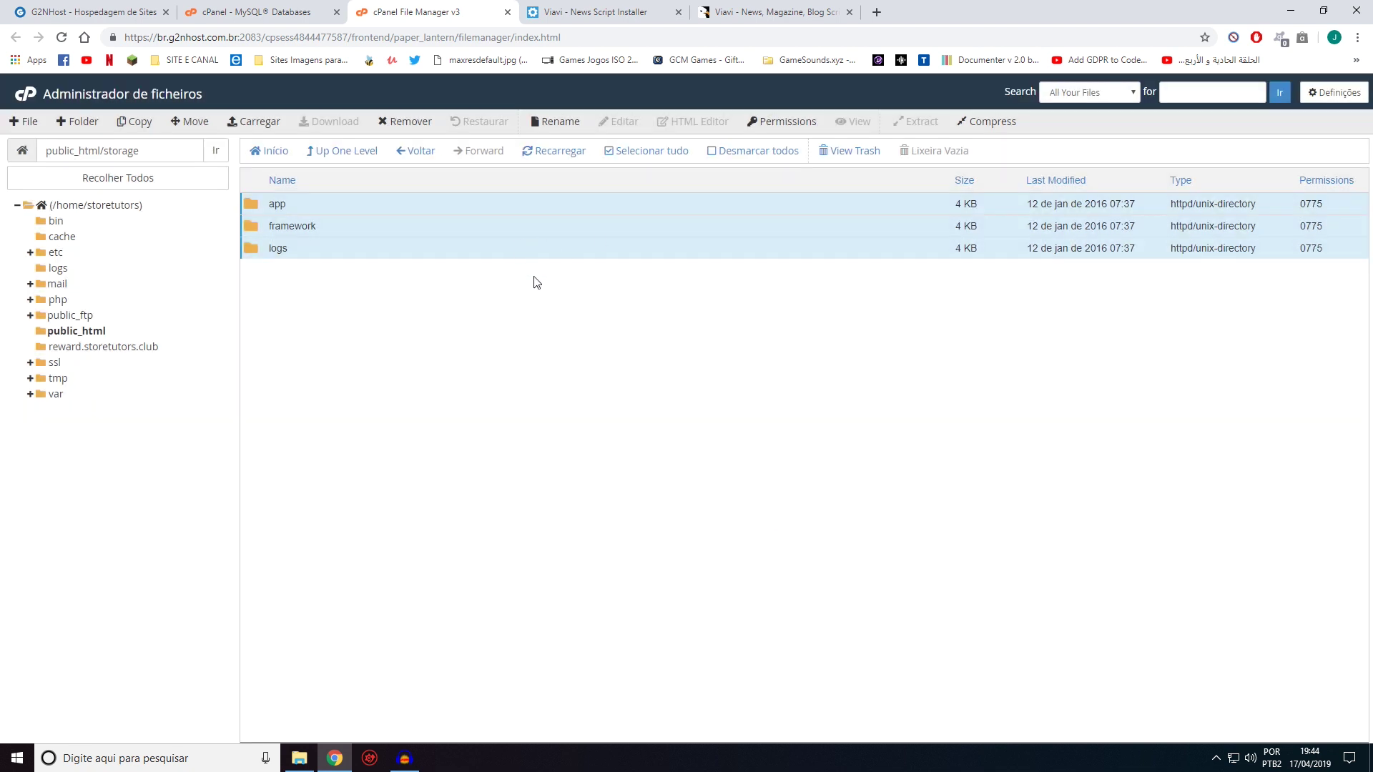
left_click(570, 16)
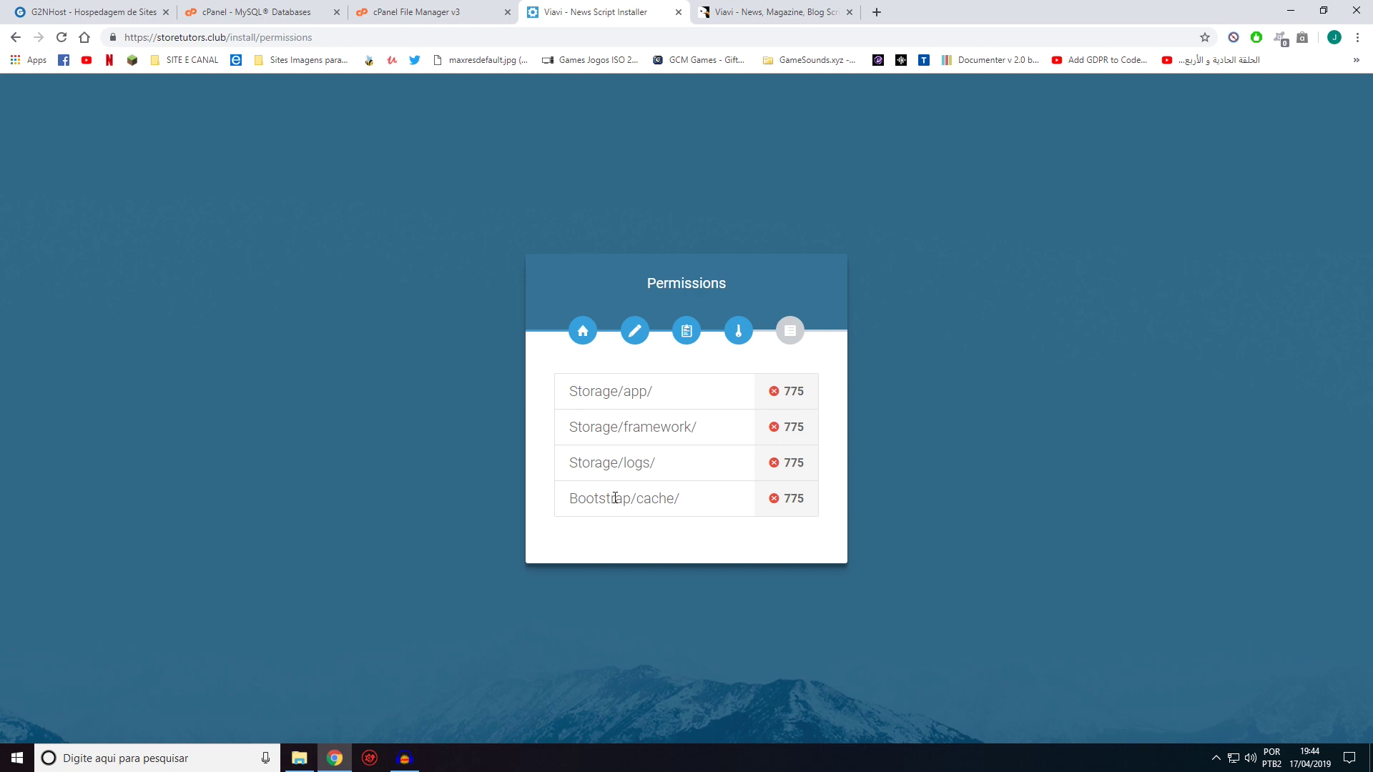
left_click(452, 12)
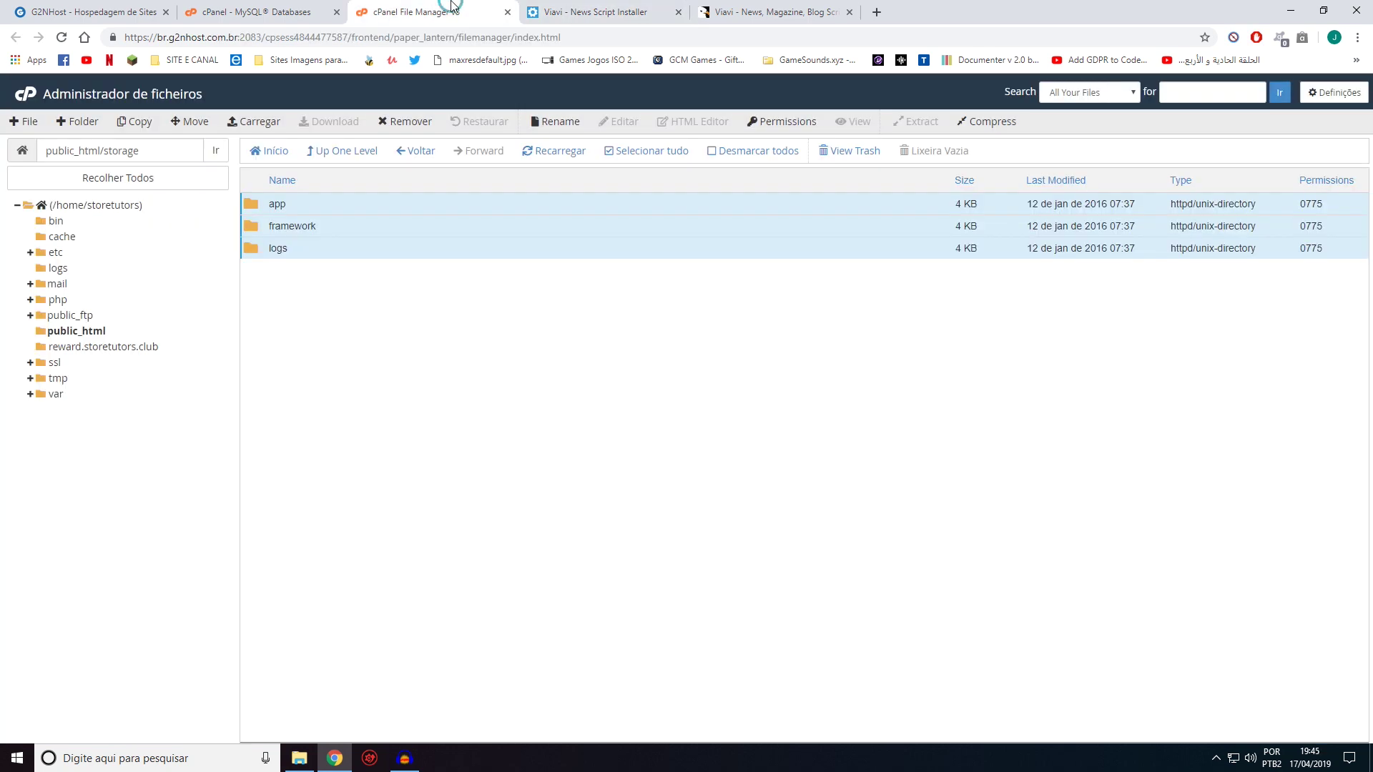
Set the bootstrap/cache folder to 0775 by adding group write permission.
left_click(333, 152)
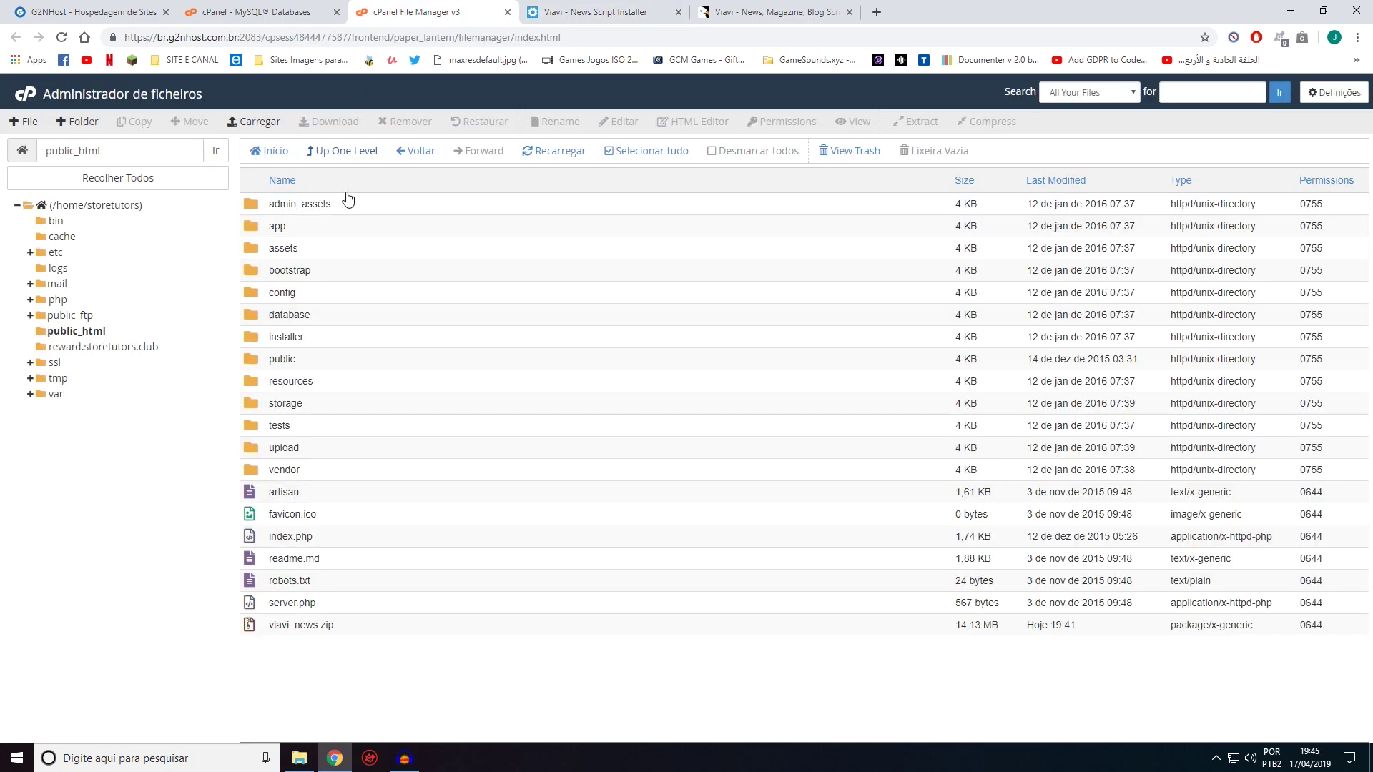
double_click(325, 271)
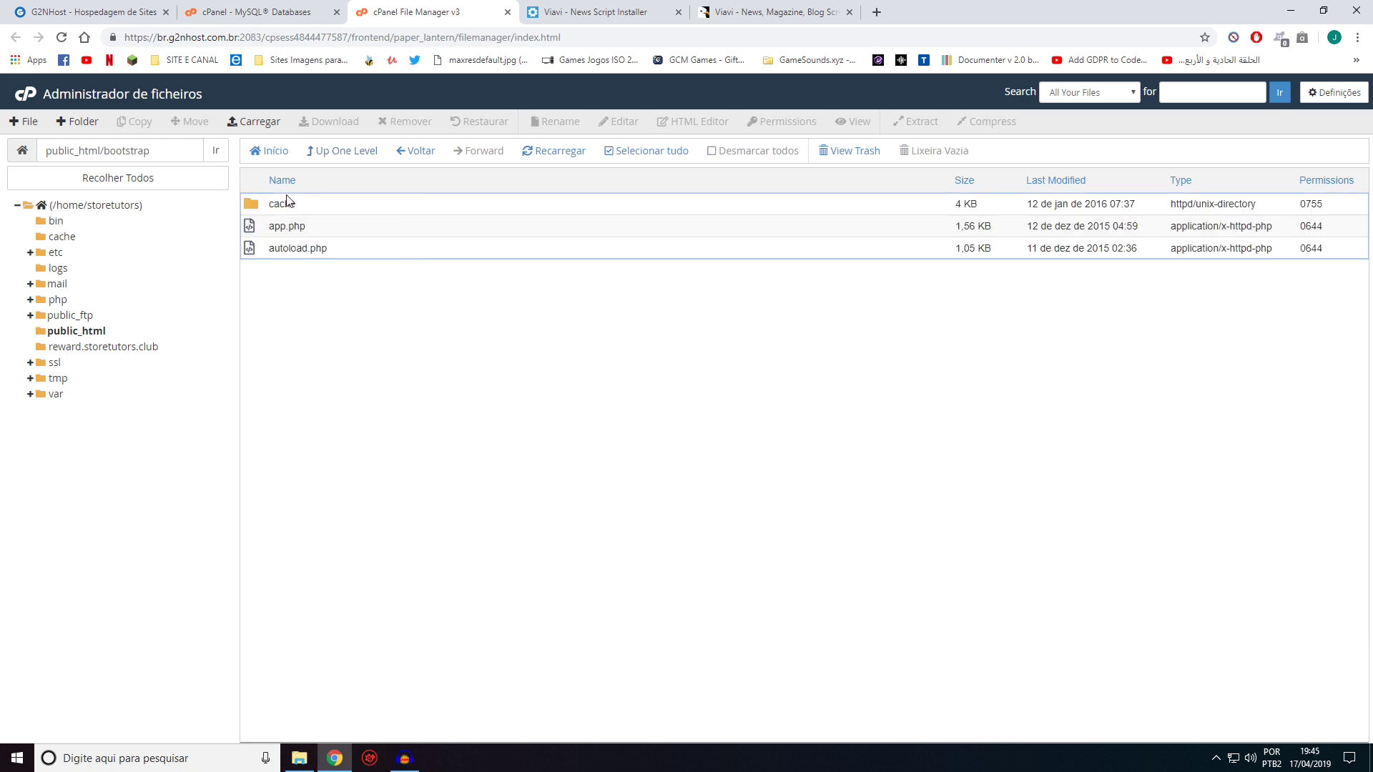
left_click(319, 207)
left_click(779, 122)
left_click(708, 397)
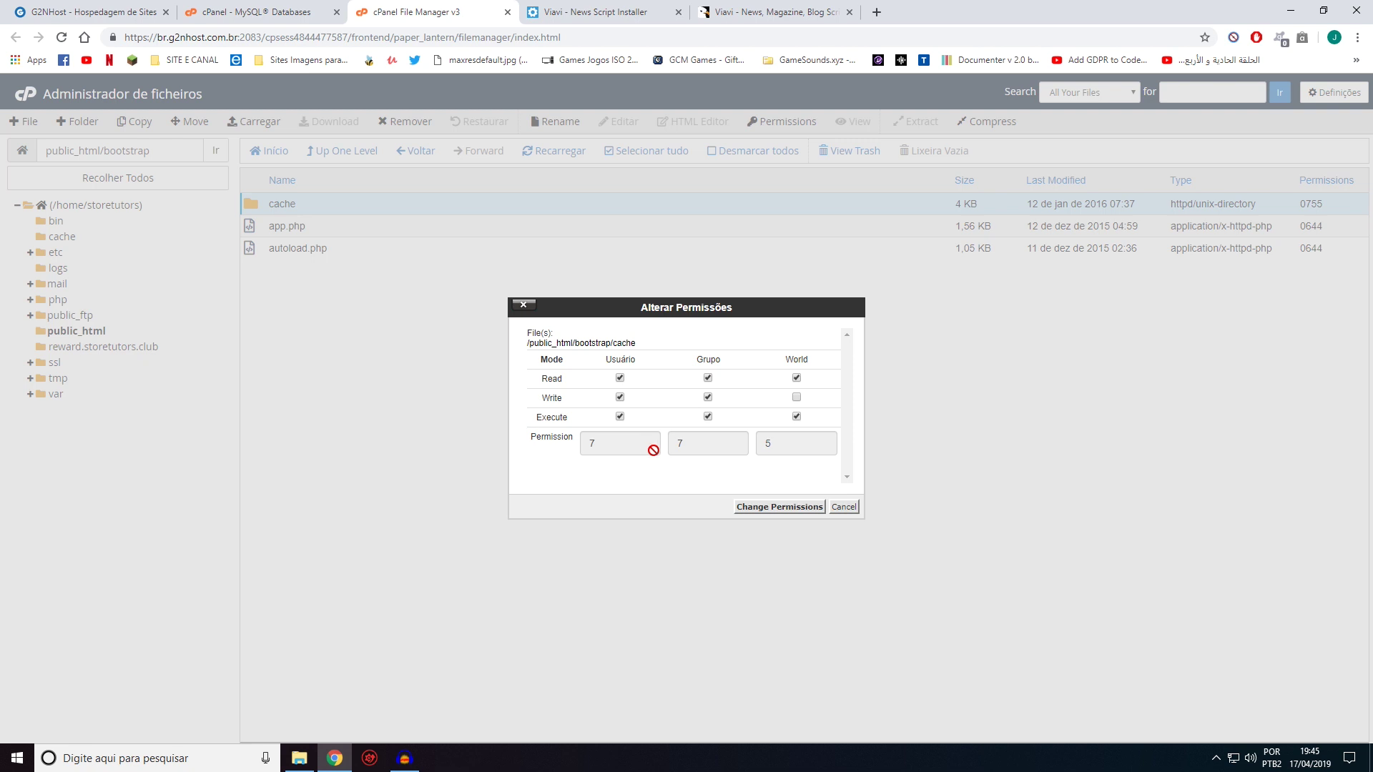
left_click(763, 508)
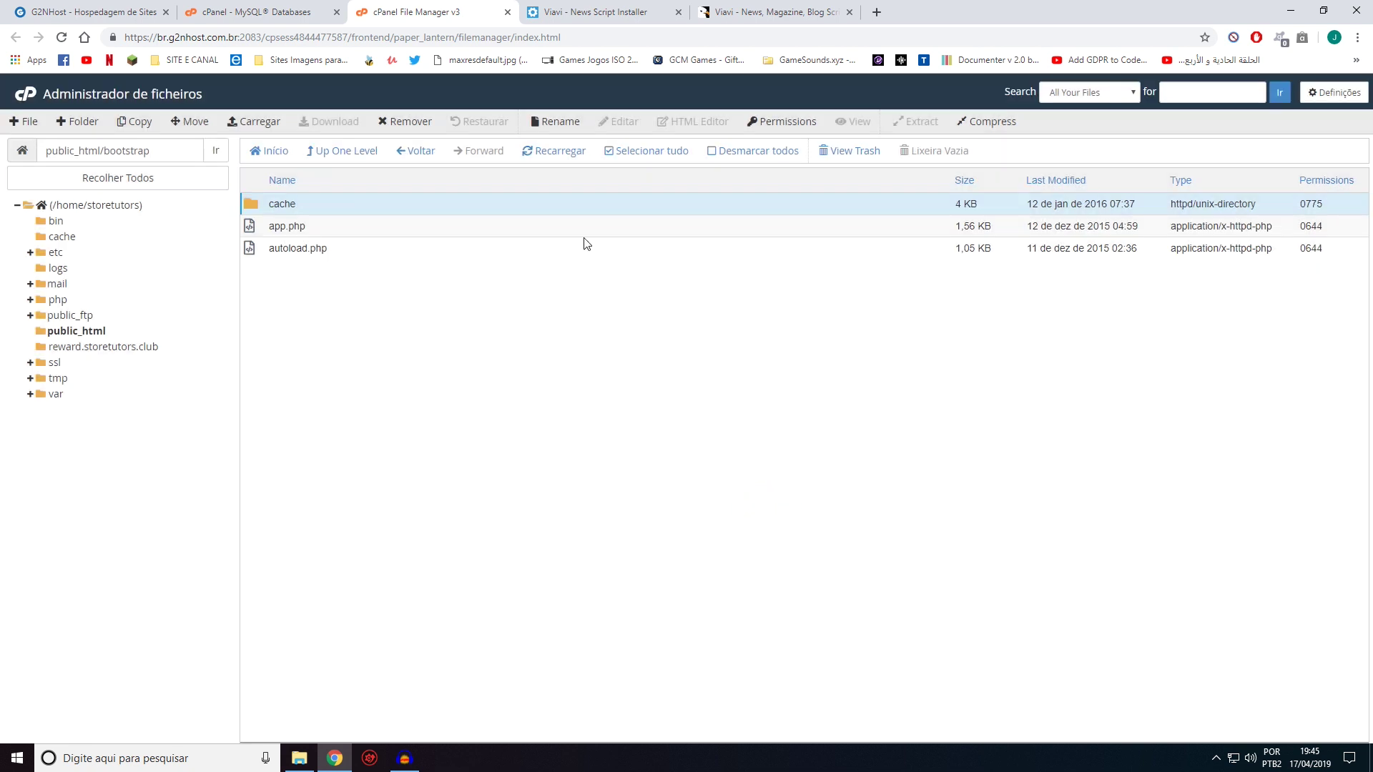
Recheck the installer's folder permissions, now all passing, and continue to the next step.
left_click(293, 12)
left_click(572, 12)
left_click(62, 37)
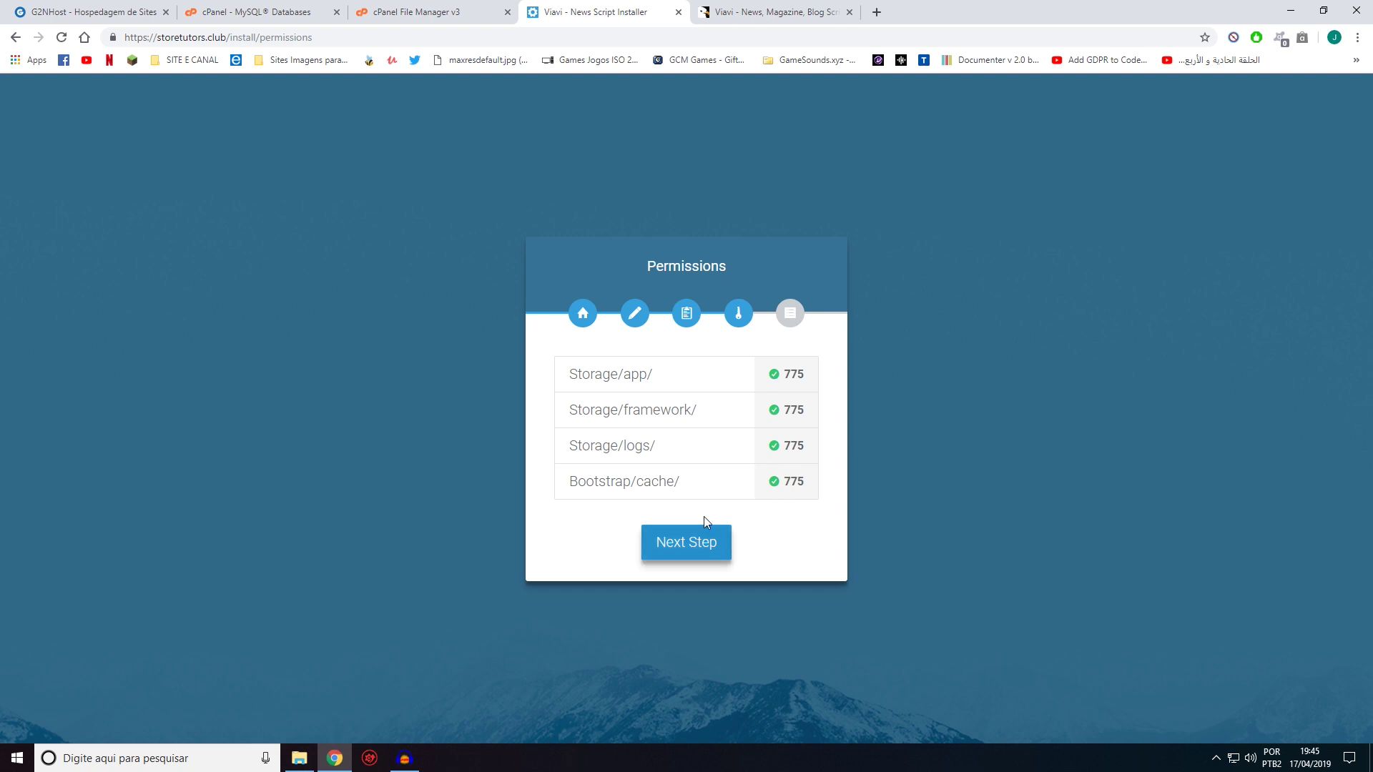
left_click(692, 545)
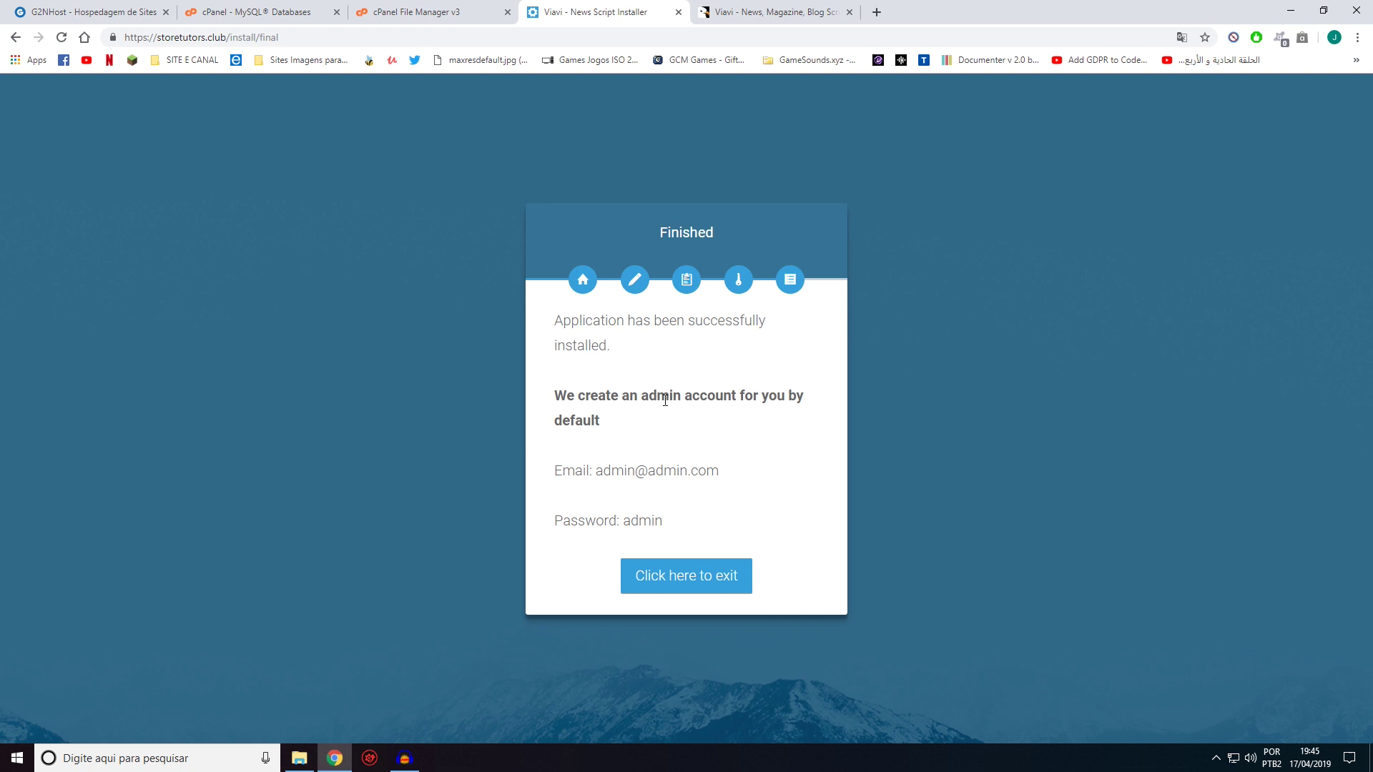
Copy the default admin e-mail from the Finished page and exit the installer.
double_click(613, 472)
key("shift+Right")
key("shift+Right")
key("shift+Right")
key("shift+Right")
key("shift+Right")
key("shift+Right")
key("shift+Right")
key("shift+Right")
key("shift+Right")
key("shift+Right")
key("ctrl+c")
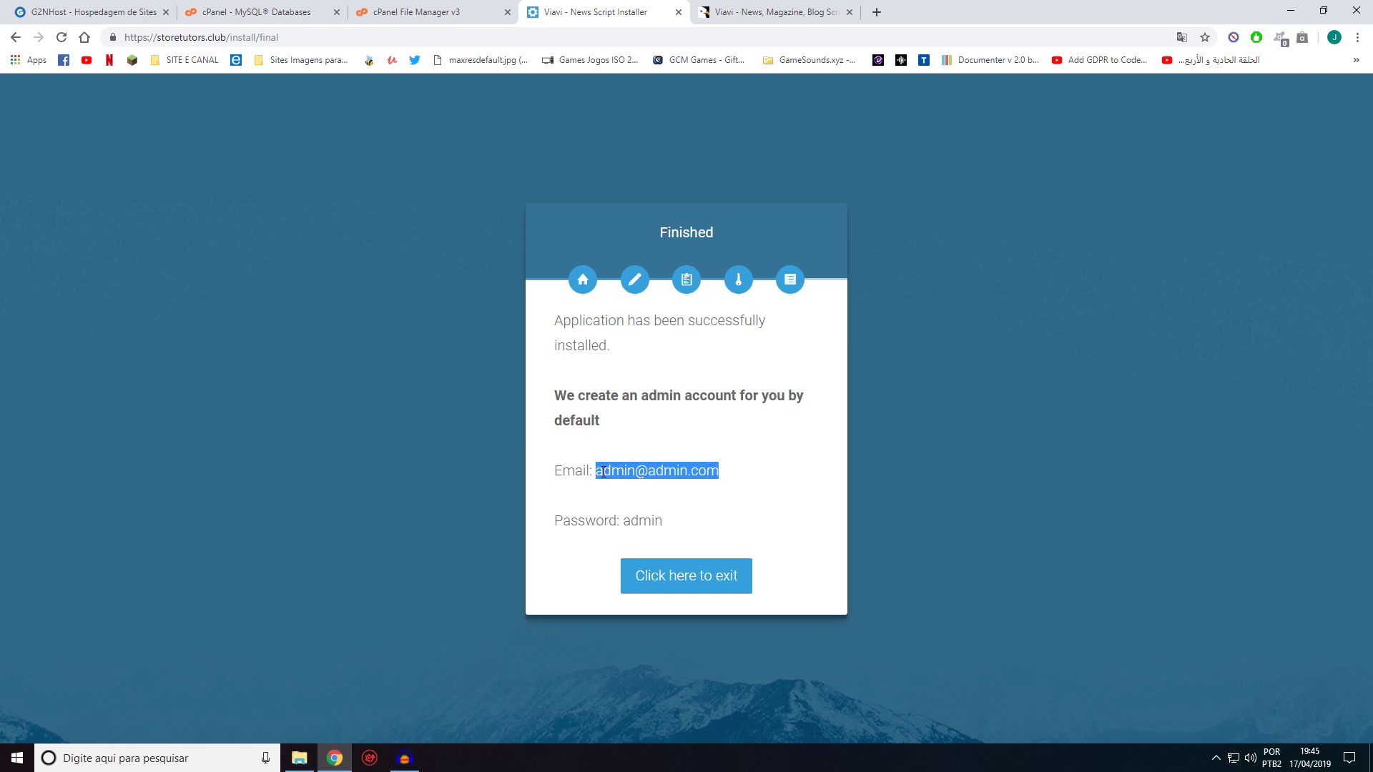
left_click(702, 572)
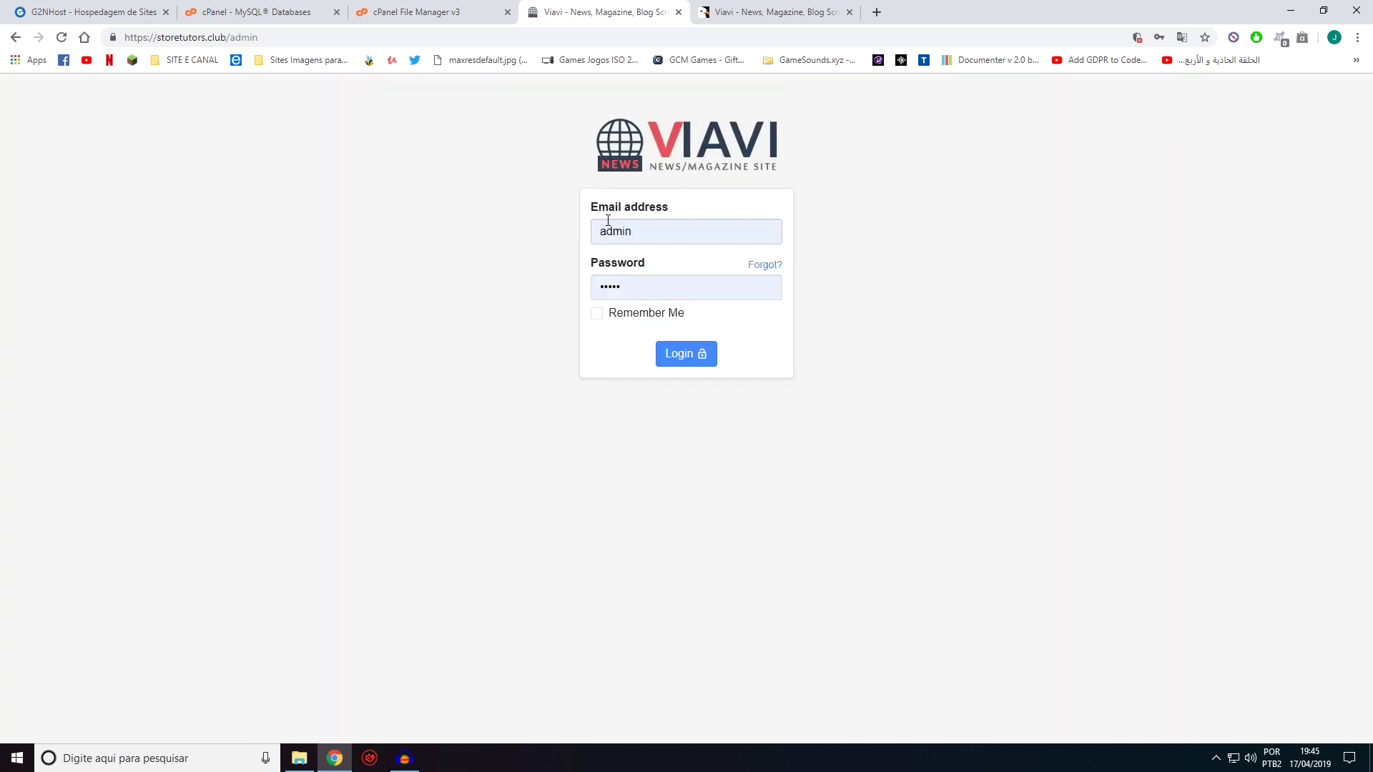
Log in with the pasted default admin e-mail and password, declining Chrome's save-password offer.
double_click(636, 229)
key("BackSpace")
key("ctrl+v")
key("Tab")
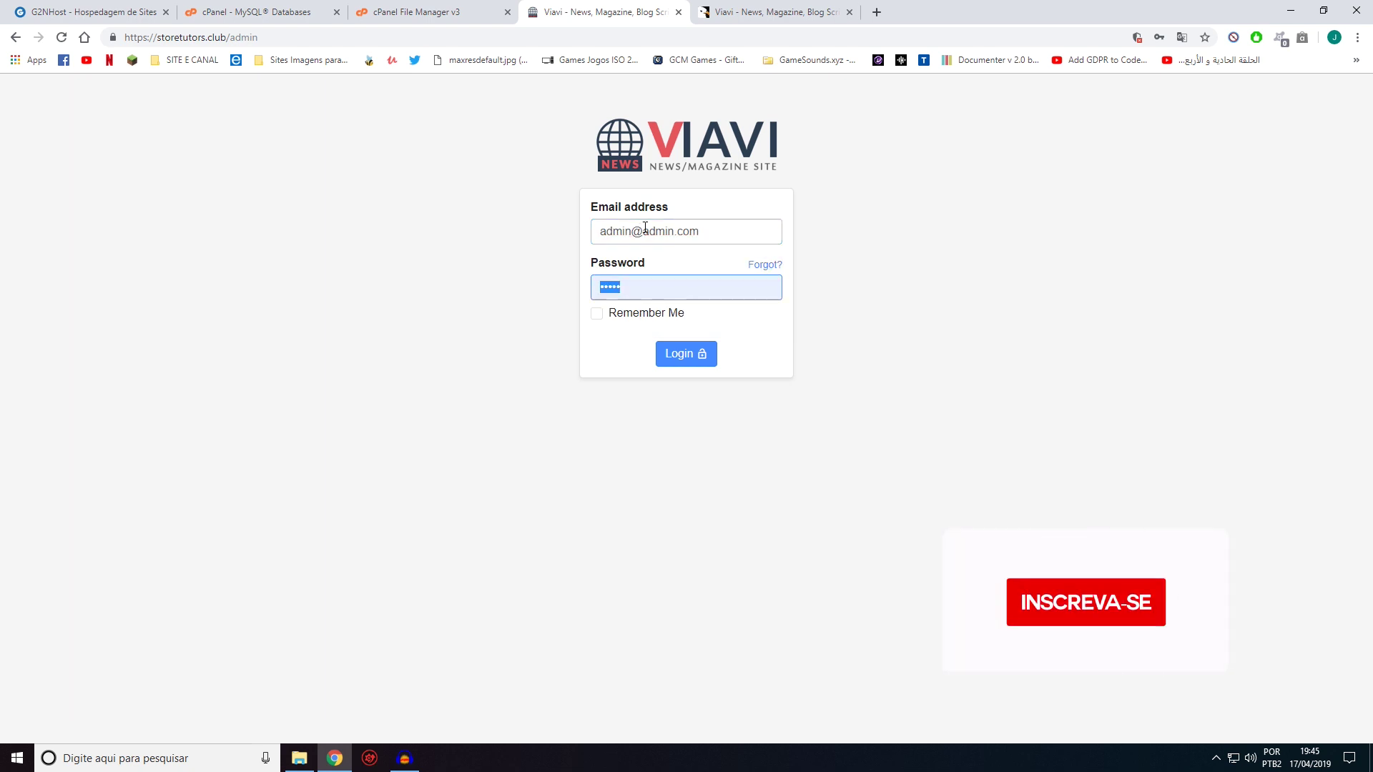
left_click(685, 354)
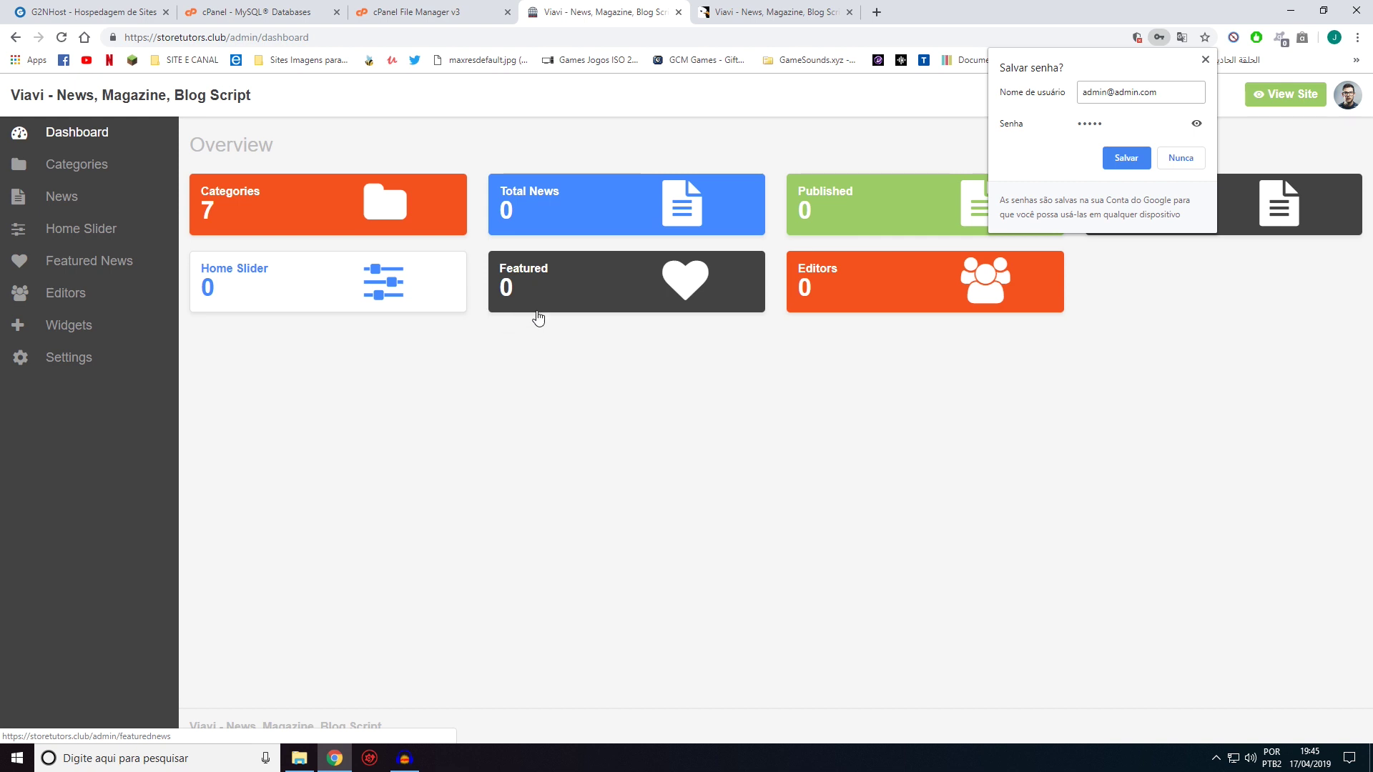
left_click(527, 367)
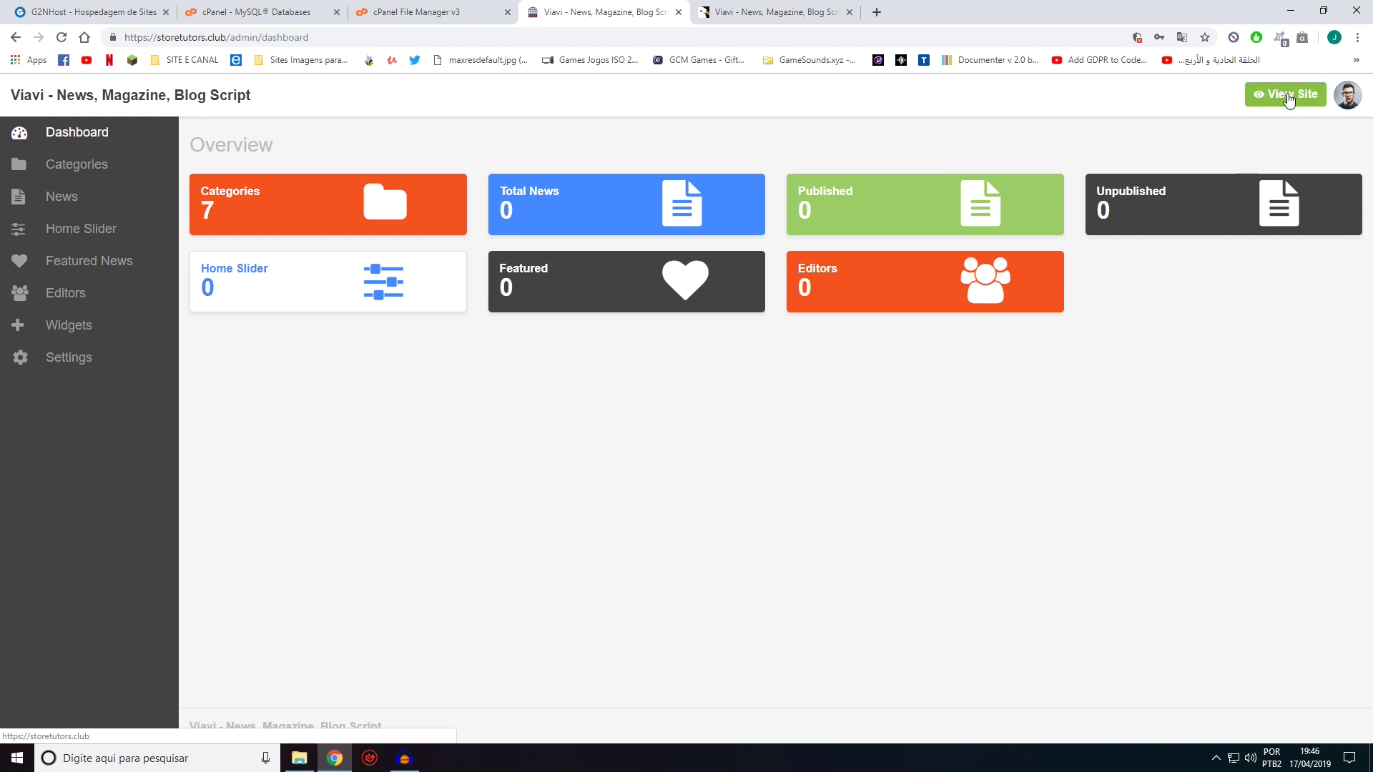
View the admin's Account profile and its Password change fields.
left_click(1349, 107)
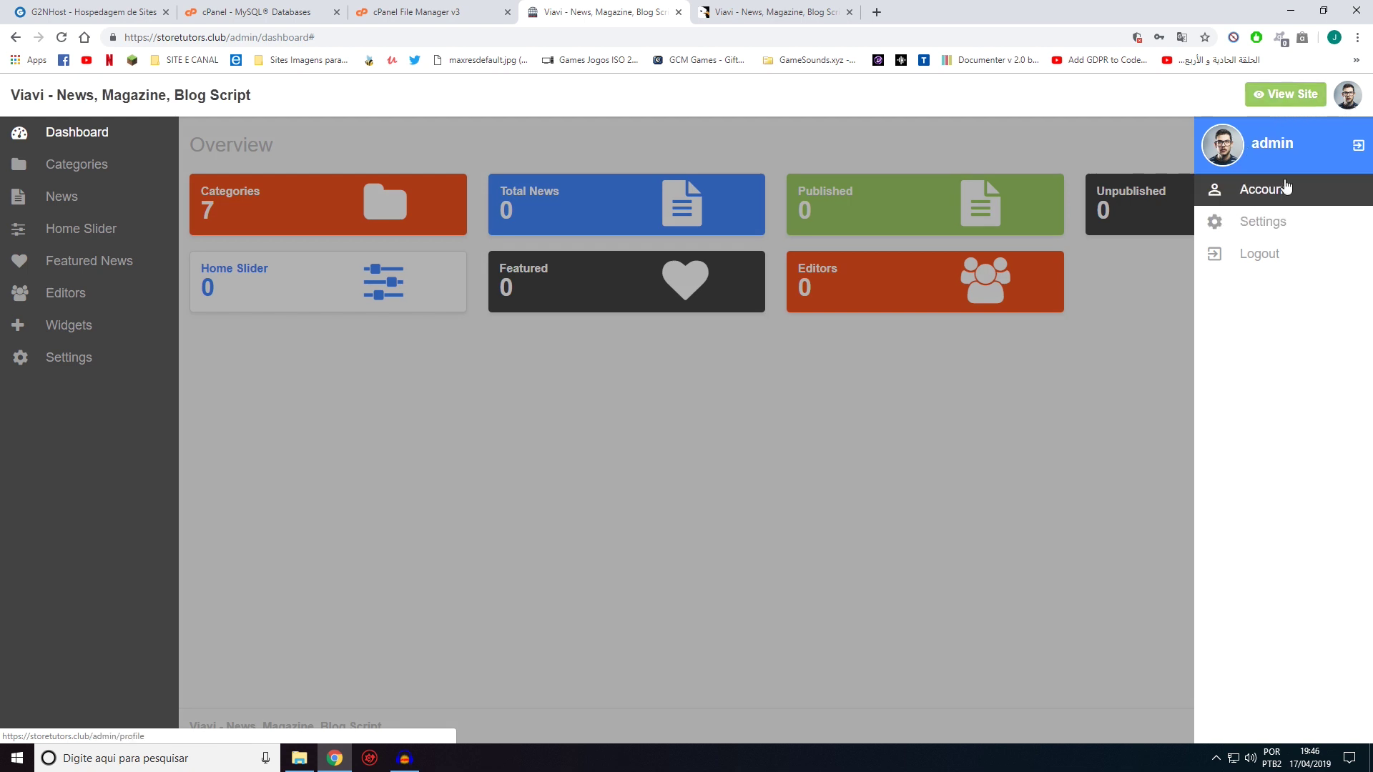
left_click(1286, 188)
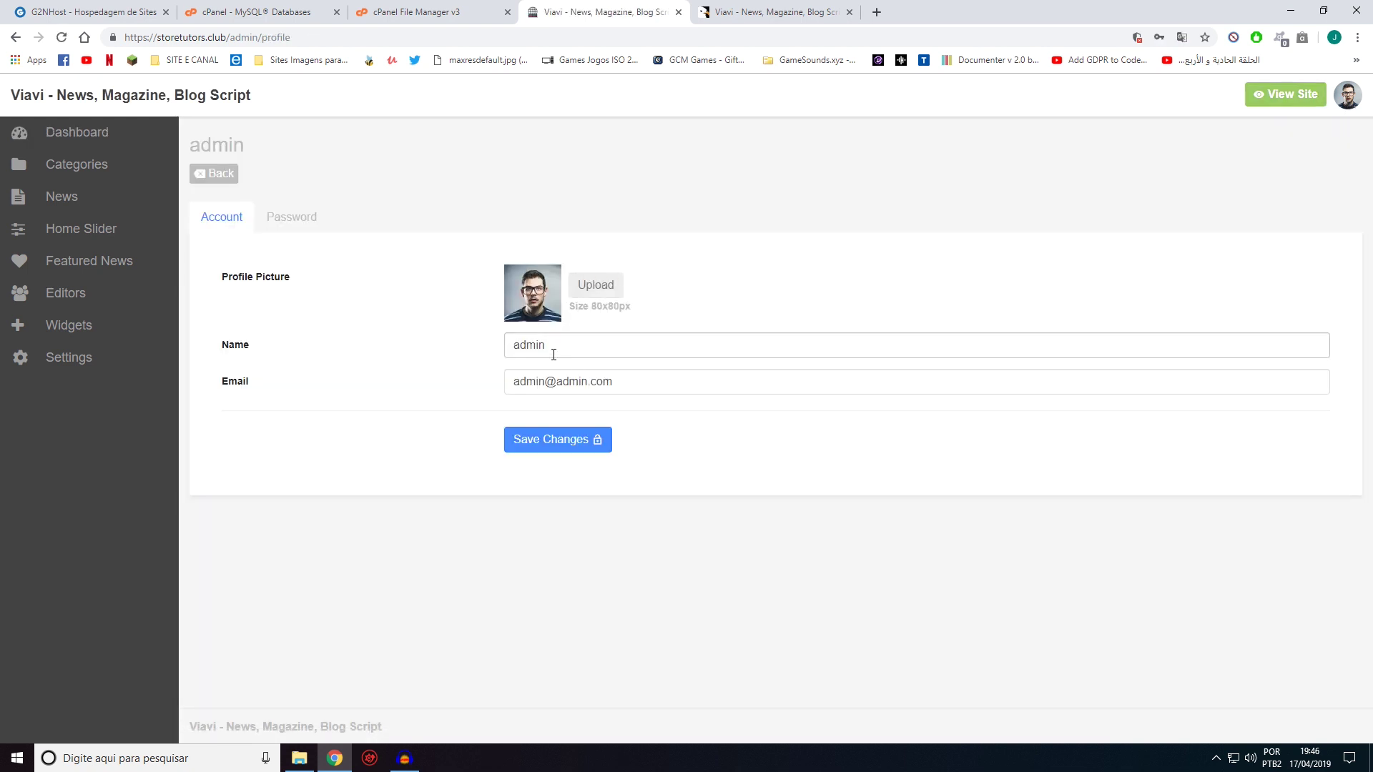
left_click(310, 227)
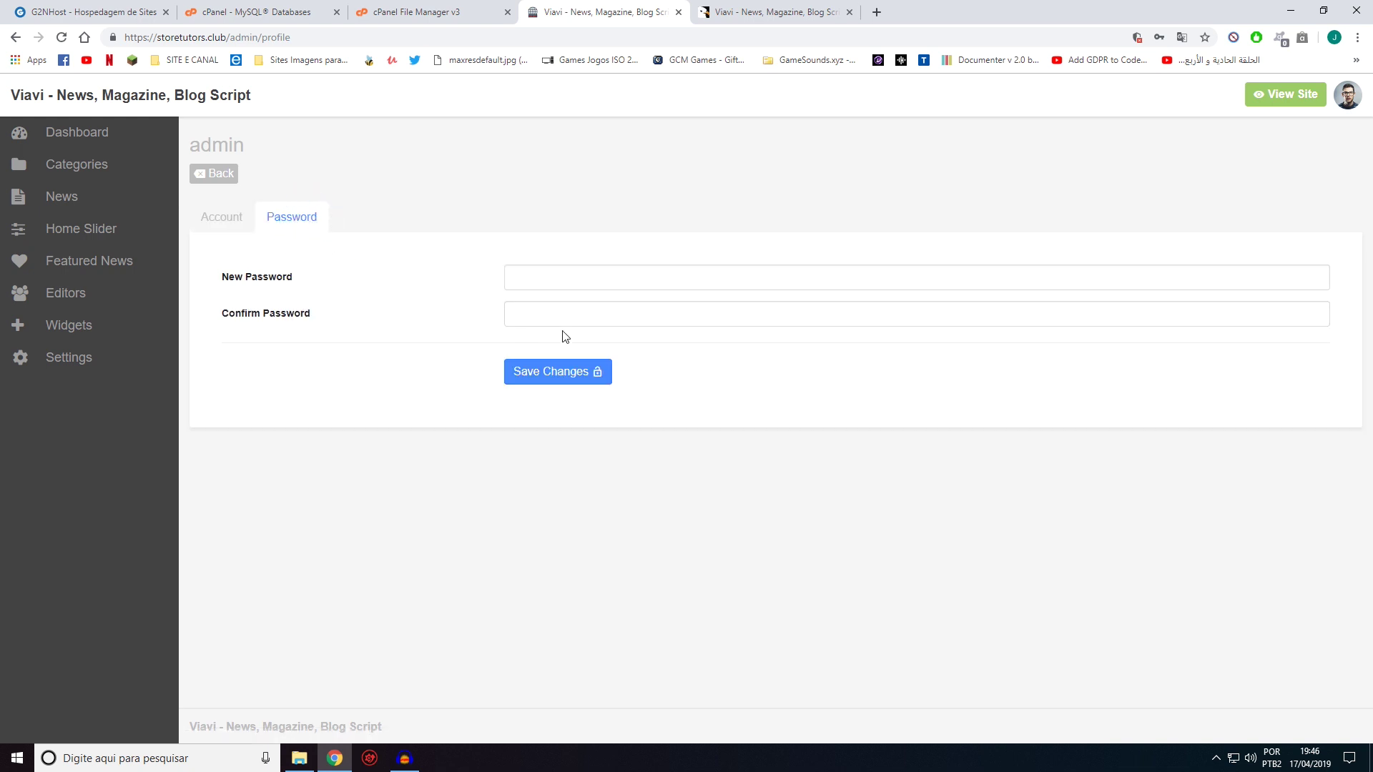
Review the general Settings: Site Style kept as Blue, plus Site Name, Email, Description and Copyright fields.
left_click(1347, 95)
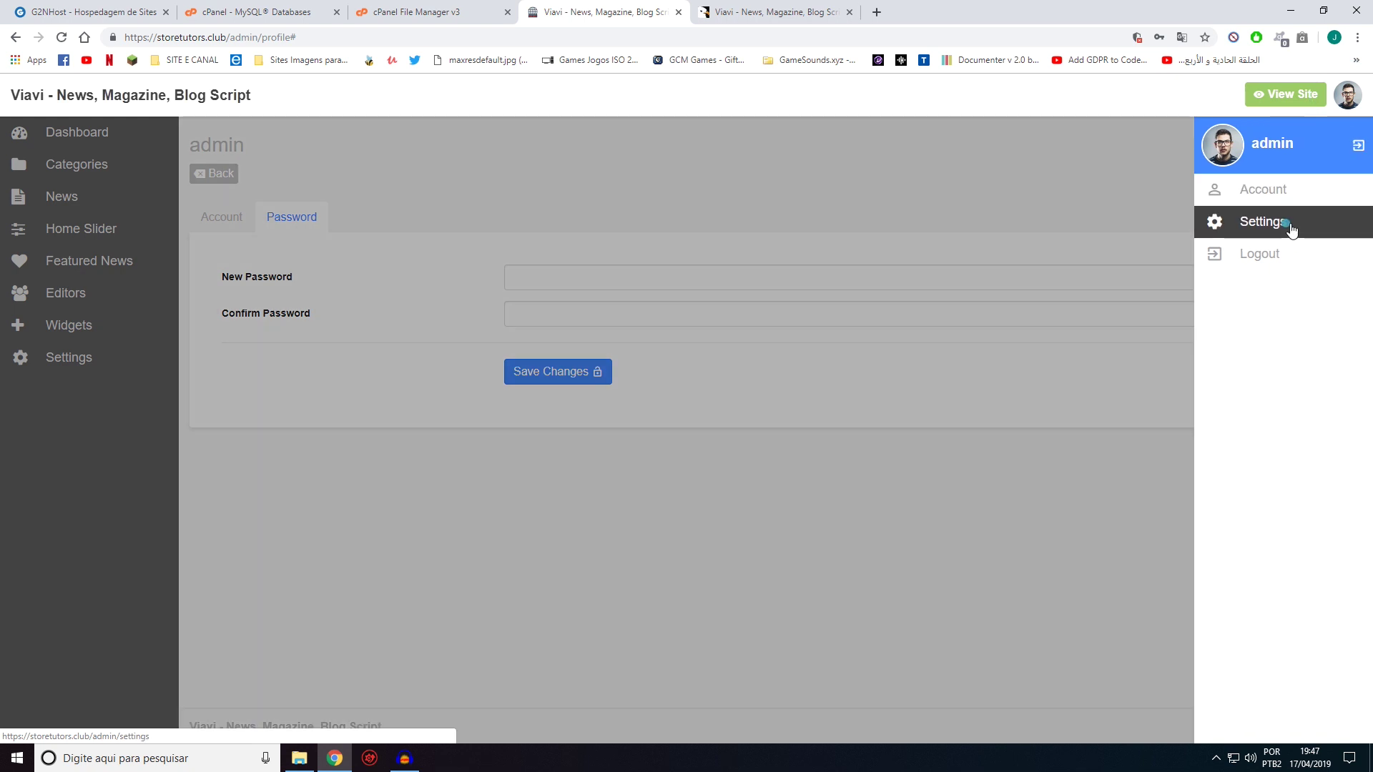
left_click(1289, 226)
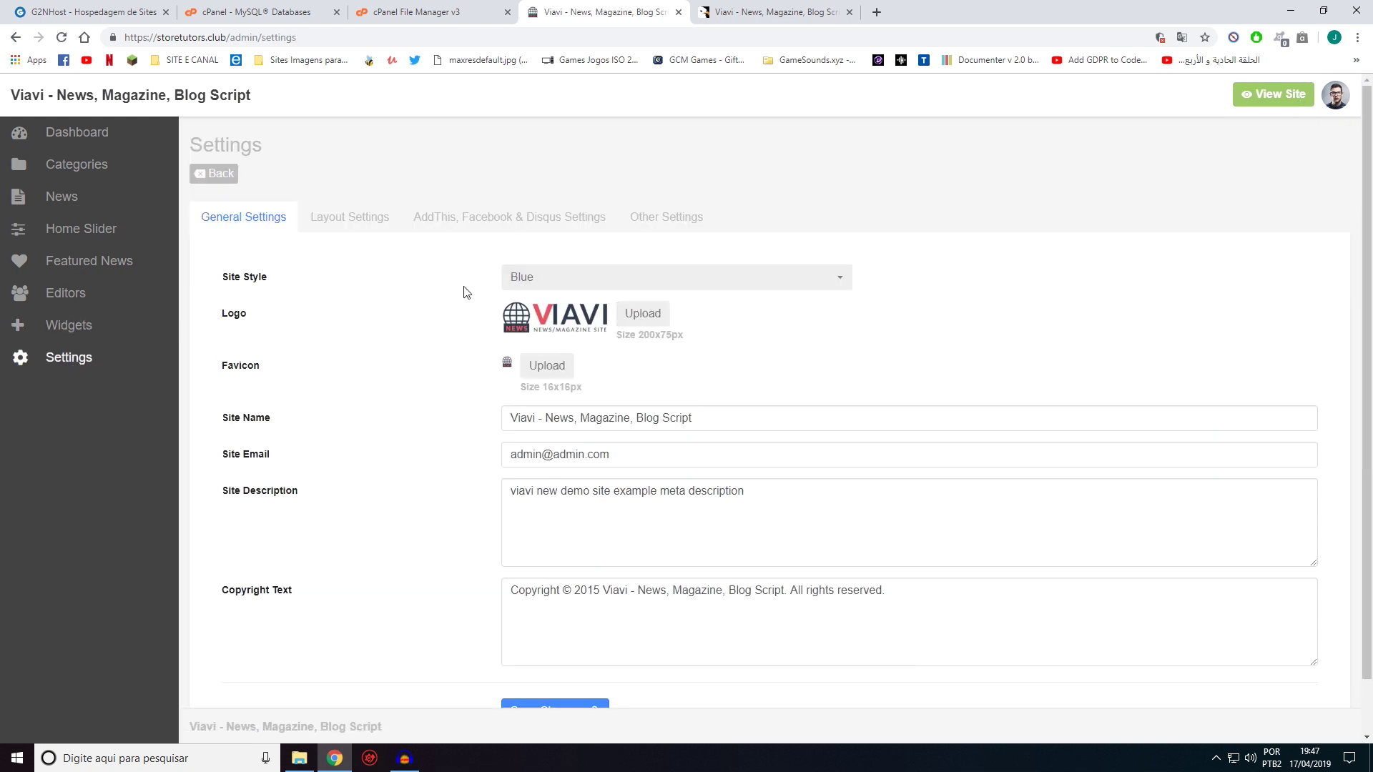
left_click(517, 277)
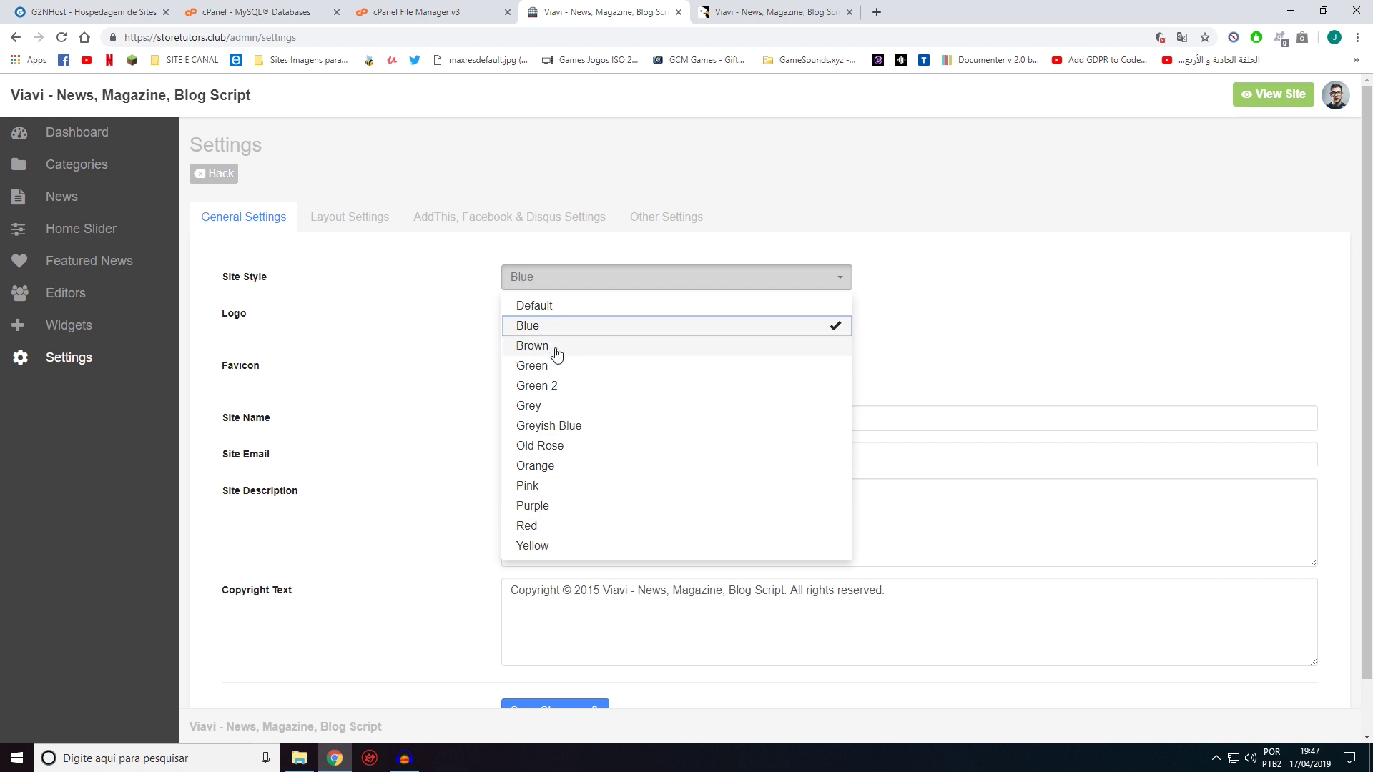
left_click(346, 520)
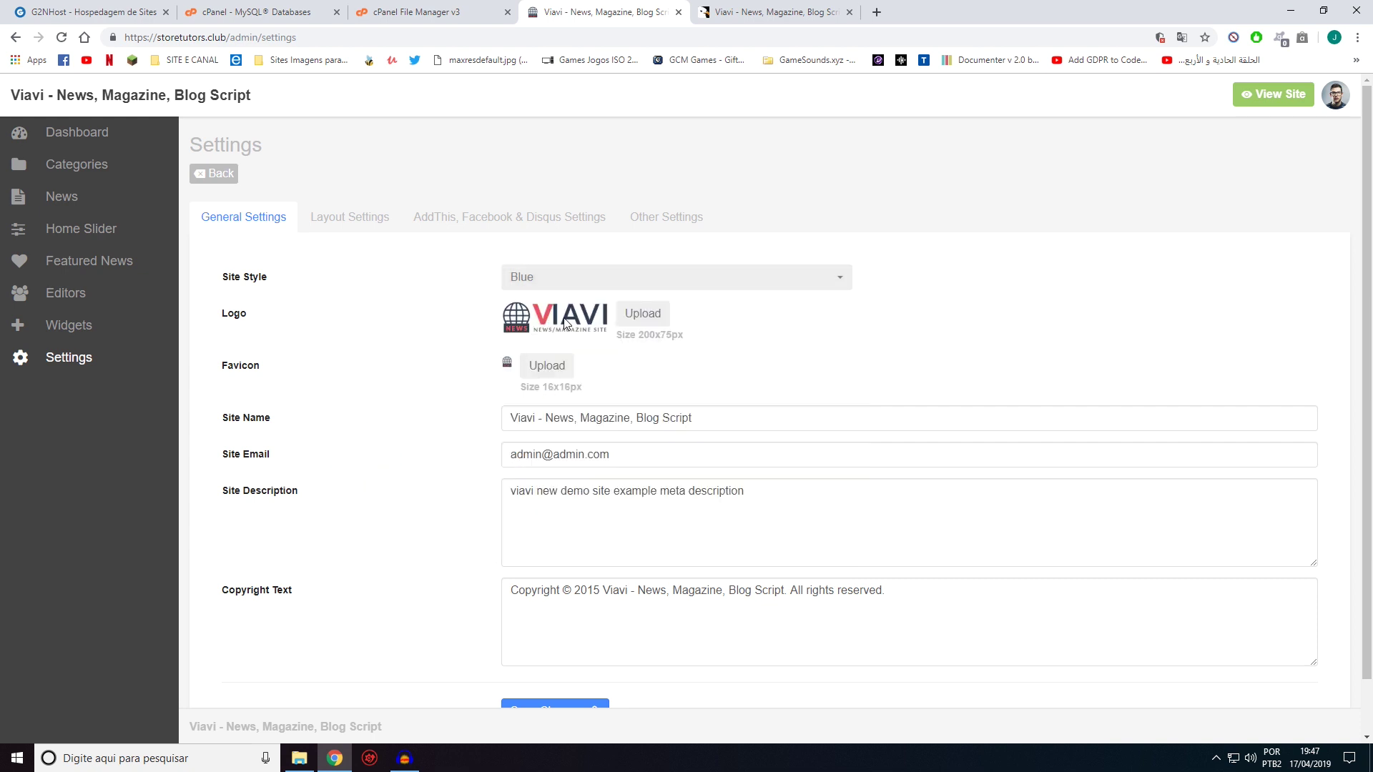
left_click(732, 413)
left_click_drag(733, 413, 589, 421)
left_click(592, 447)
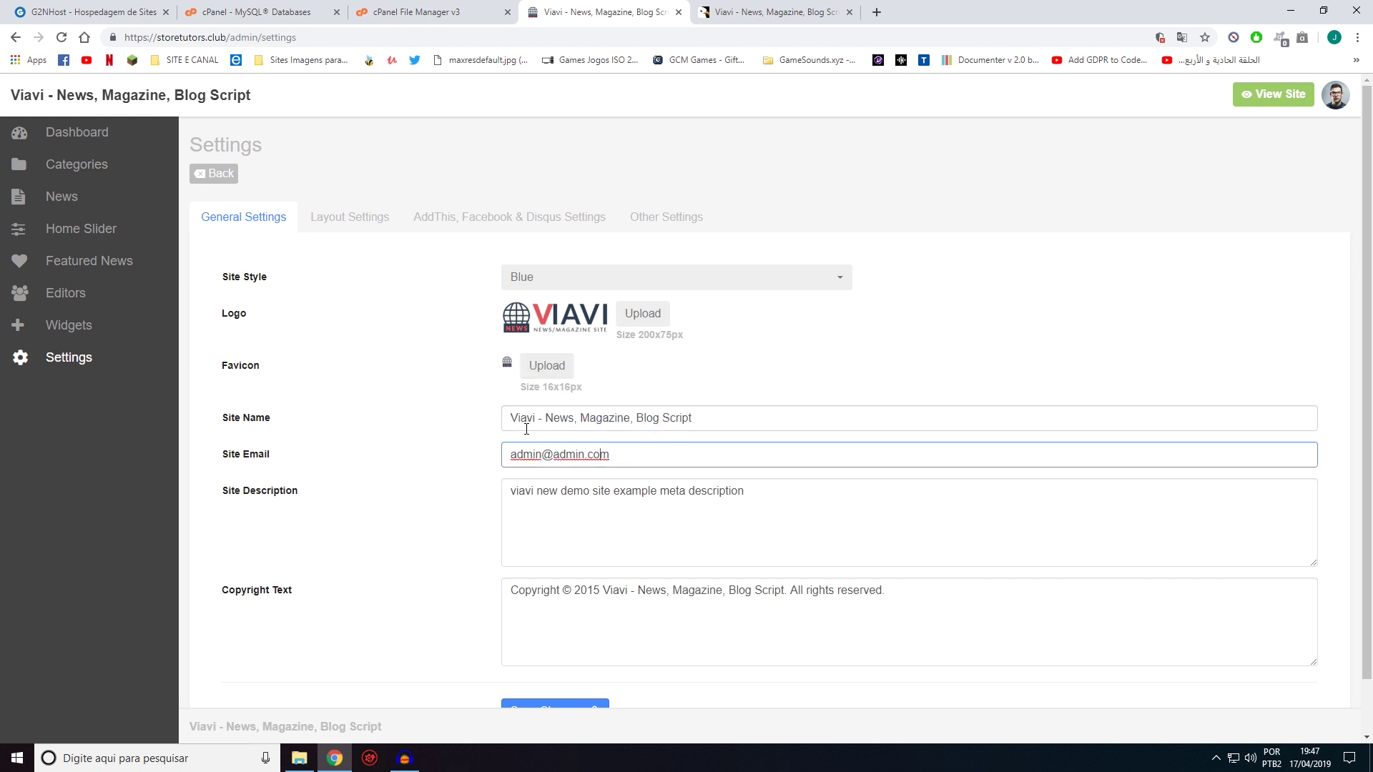
scroll(564, 432, "down", 1)
left_click(565, 431)
left_click(598, 533)
left_click_drag(922, 531, 640, 532)
Check the Layout Settings dropdowns for home slider, home, category, tags, search and single post pages, unchanged.
left_click(360, 171)
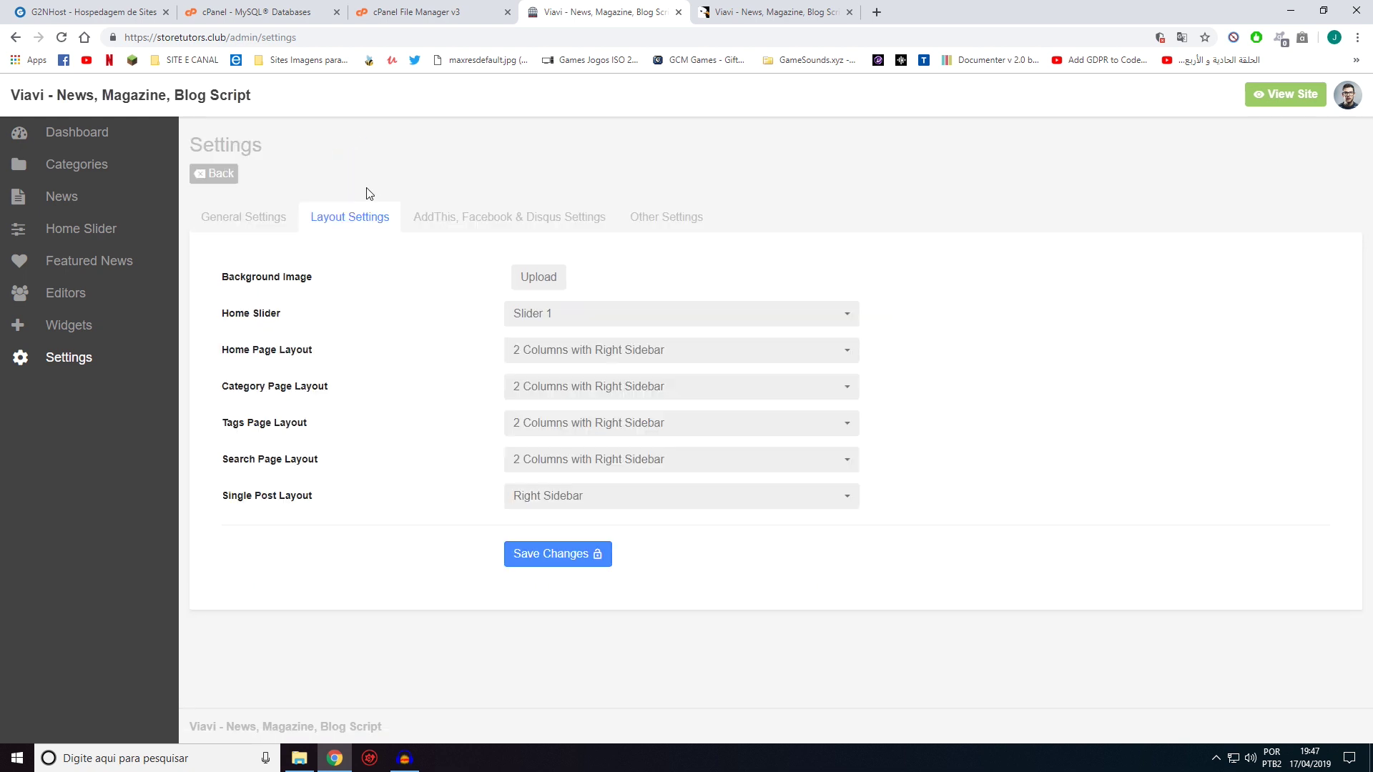
left_click(553, 315)
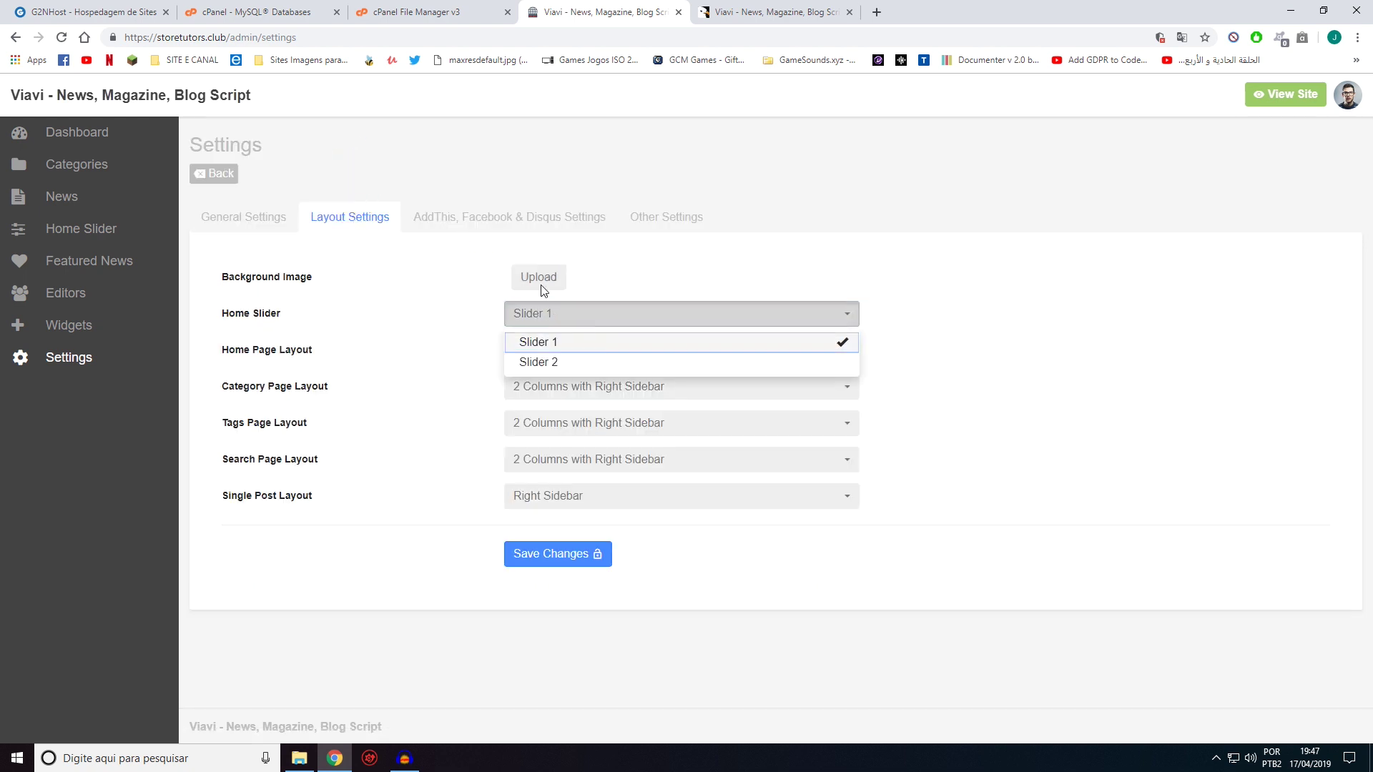
left_click(598, 273)
left_click(565, 315)
left_click(451, 374)
left_click(535, 352)
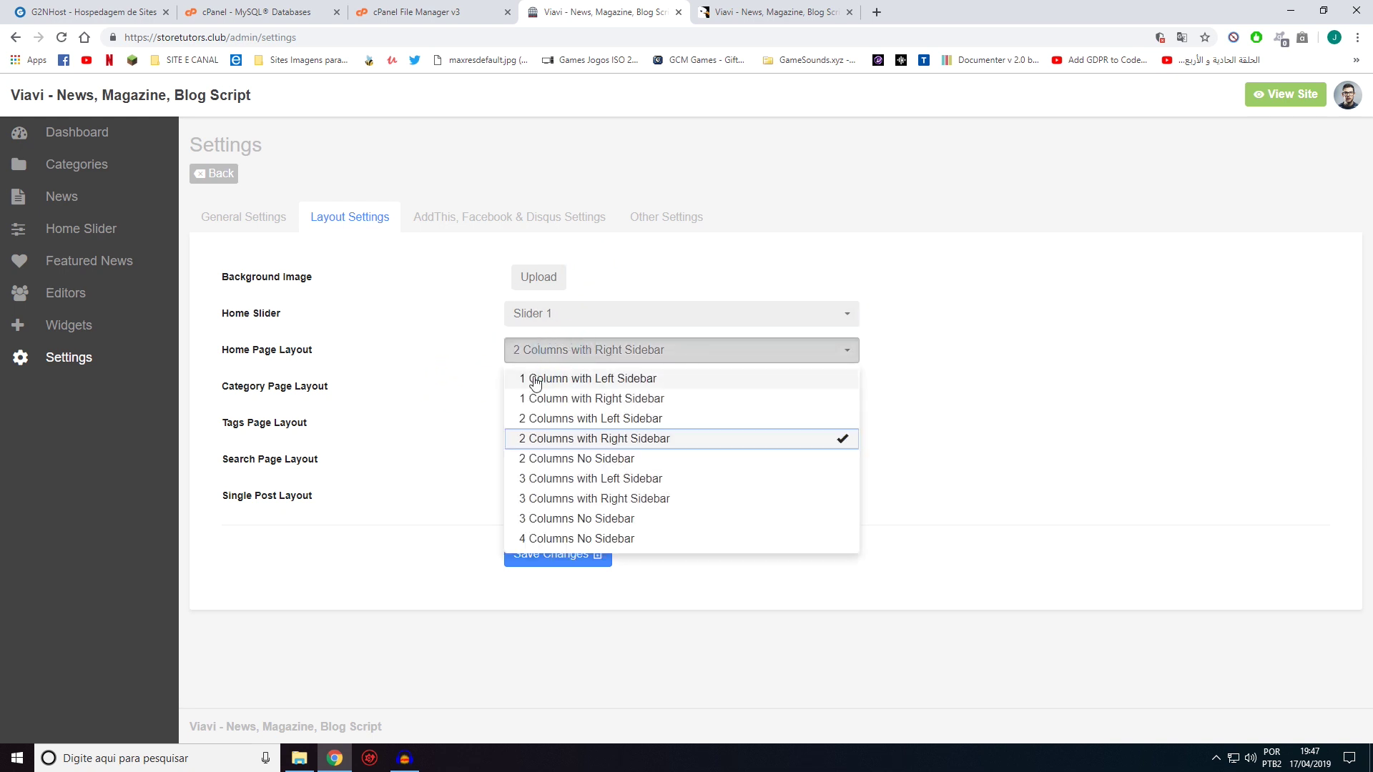
left_click(545, 386)
left_click(475, 386)
left_click(546, 426)
left_click(455, 417)
left_click(551, 457)
left_click(445, 519)
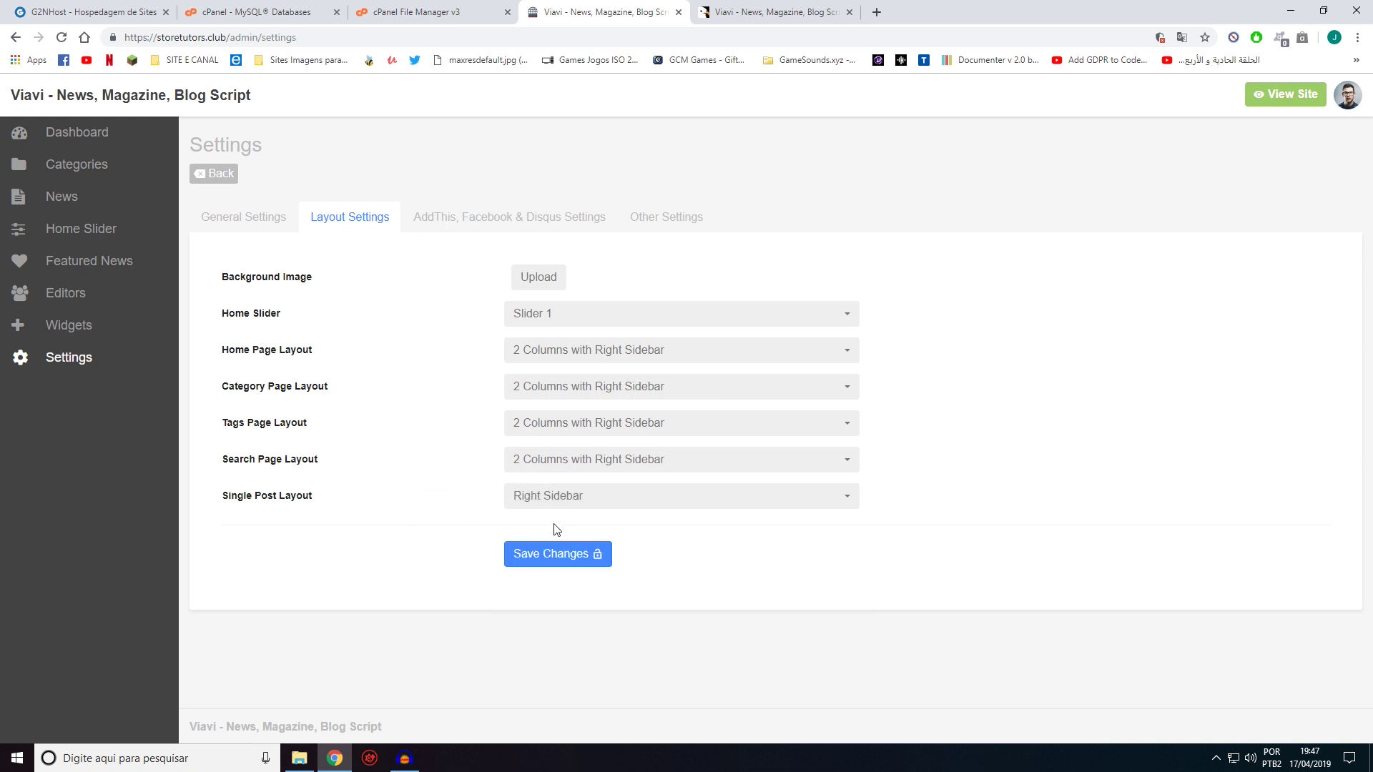
left_click(551, 503)
left_click(445, 483)
Review the AddThis, Disqus and Facebook comment codes and the Header and Footer code boxes.
left_click(454, 226)
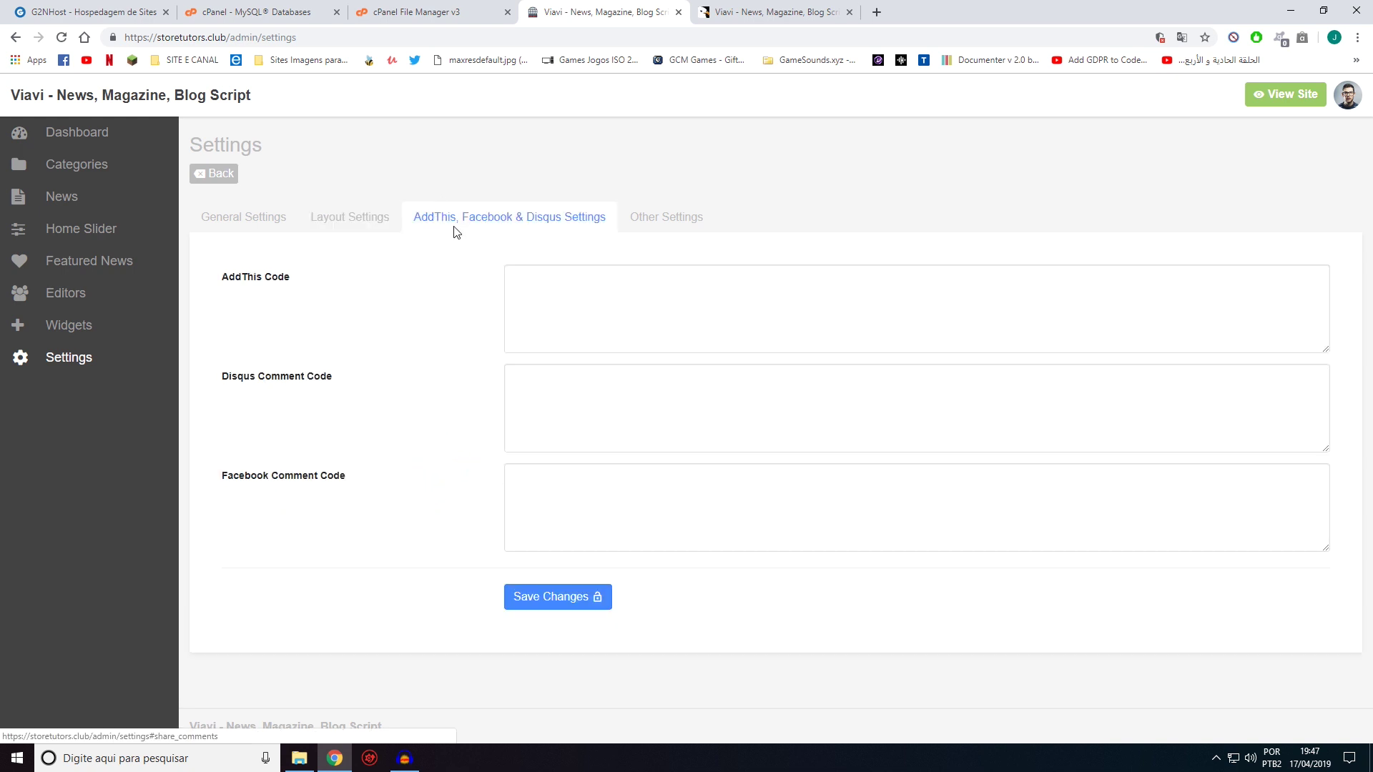
left_click(545, 310)
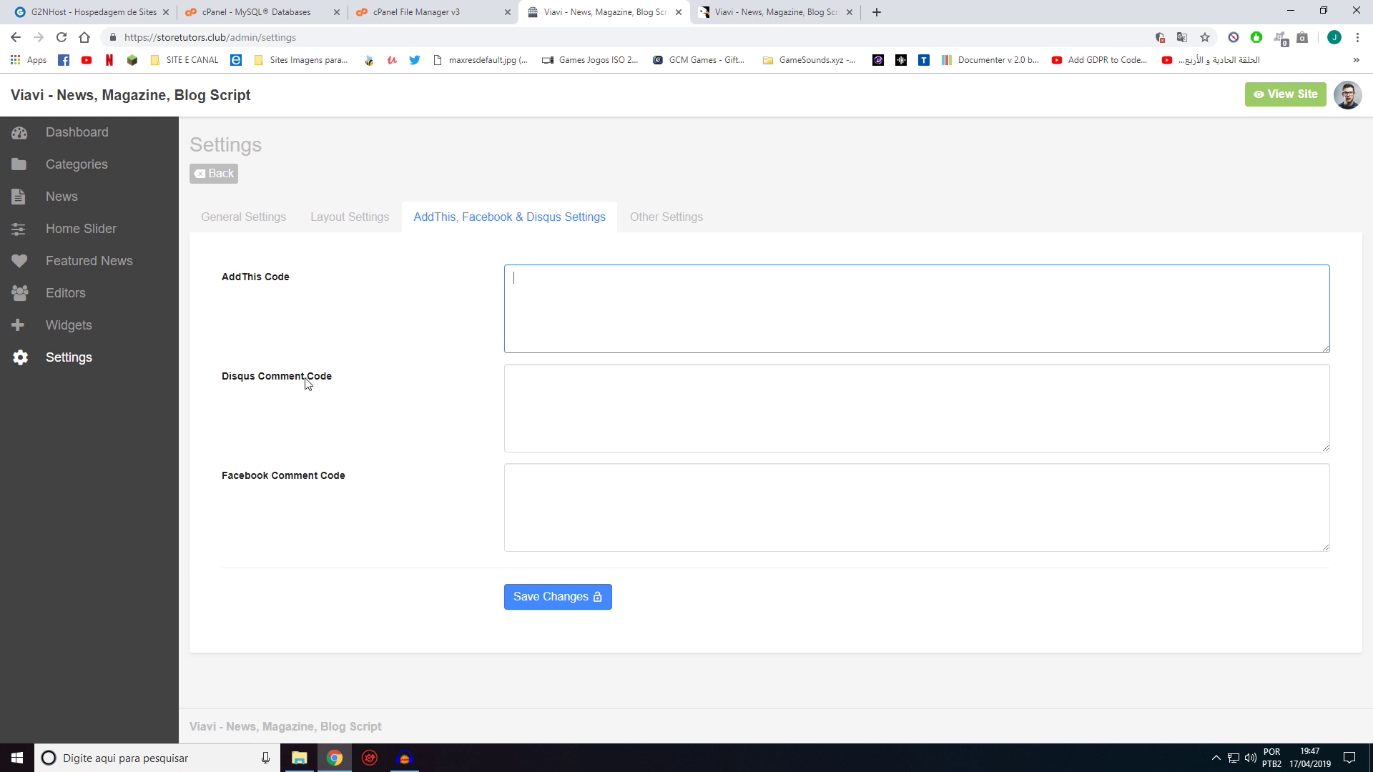
left_click(555, 375)
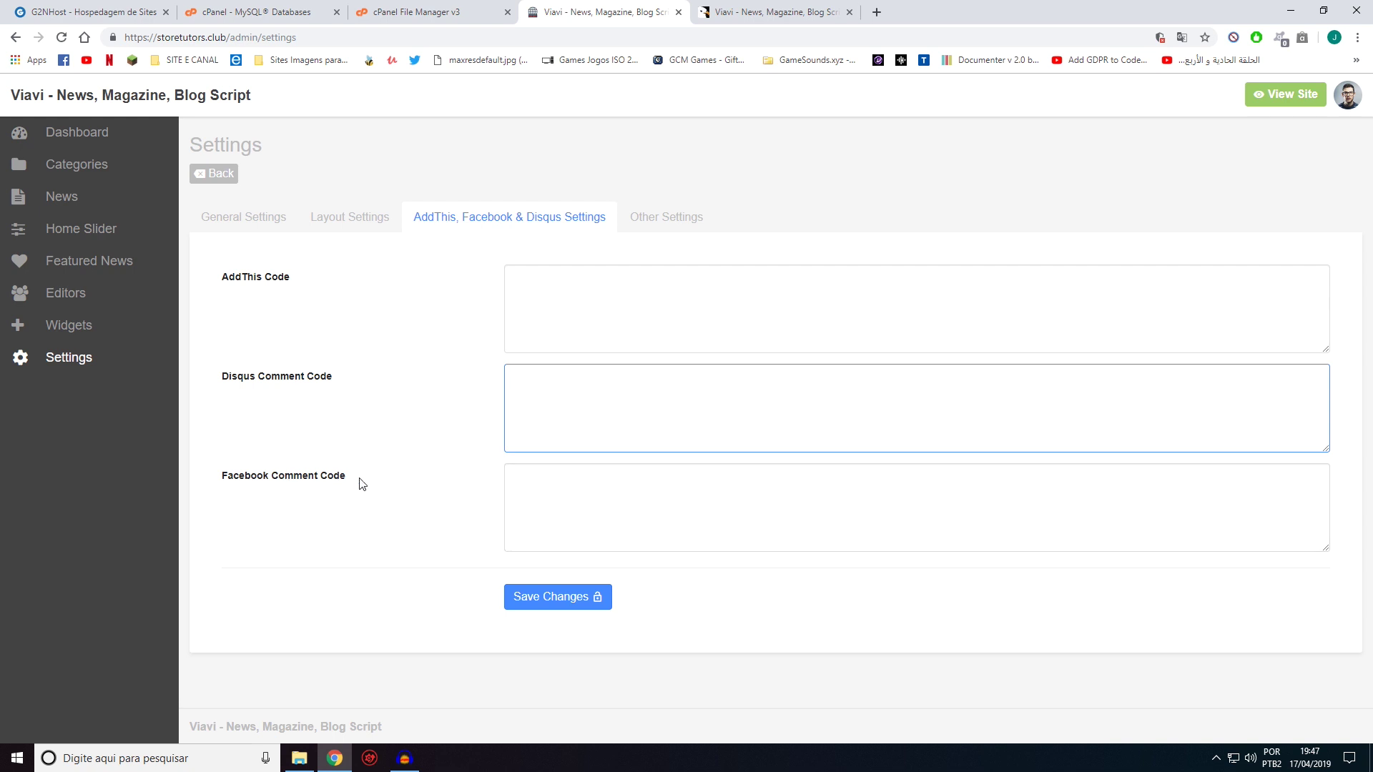
left_click(518, 484)
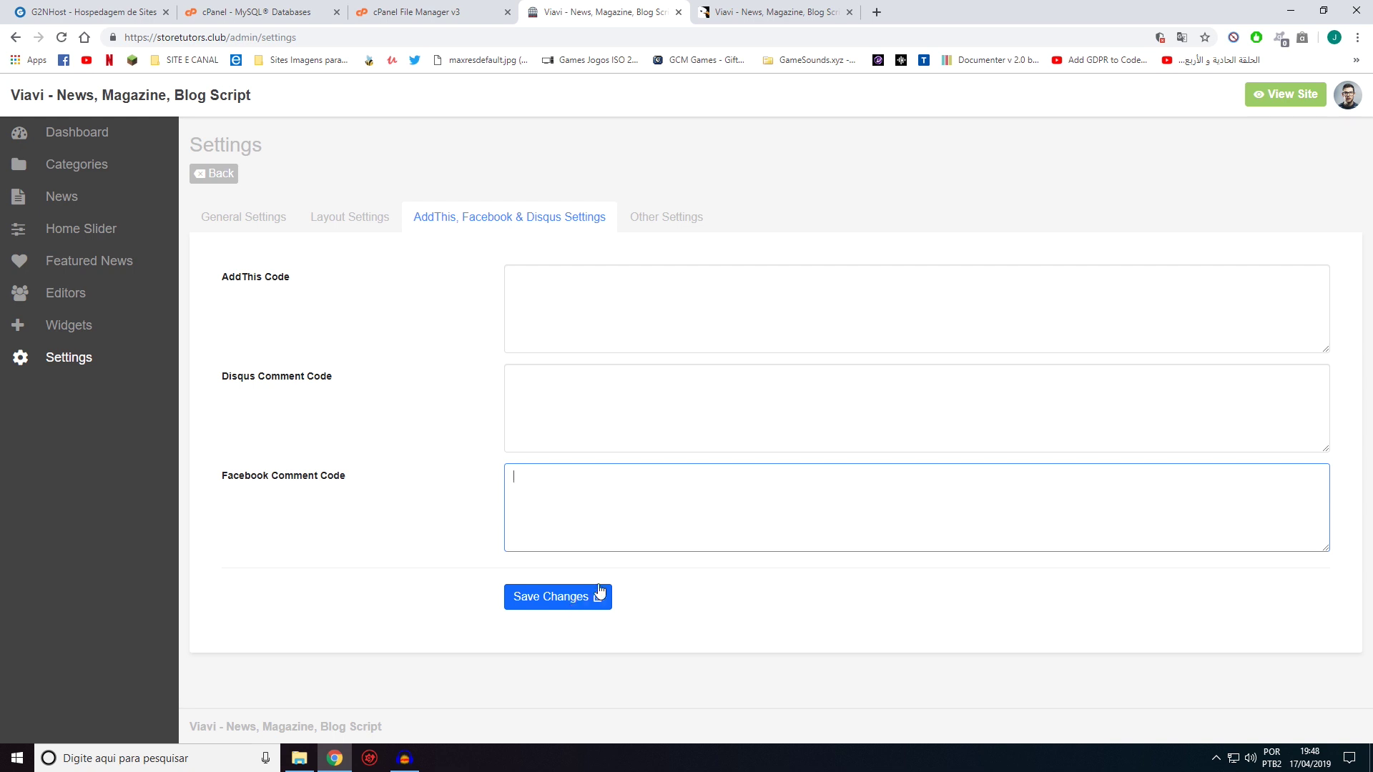
left_click(666, 218)
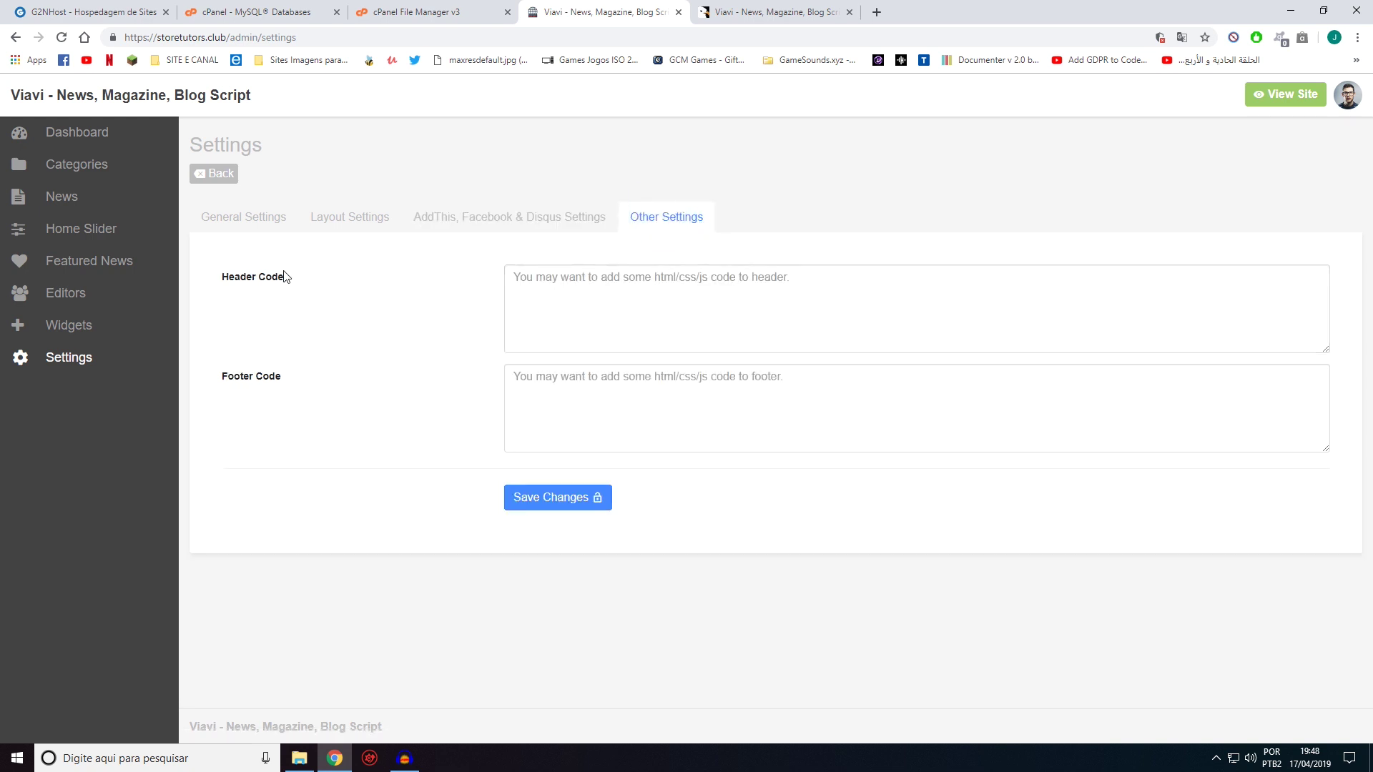
left_click(604, 282)
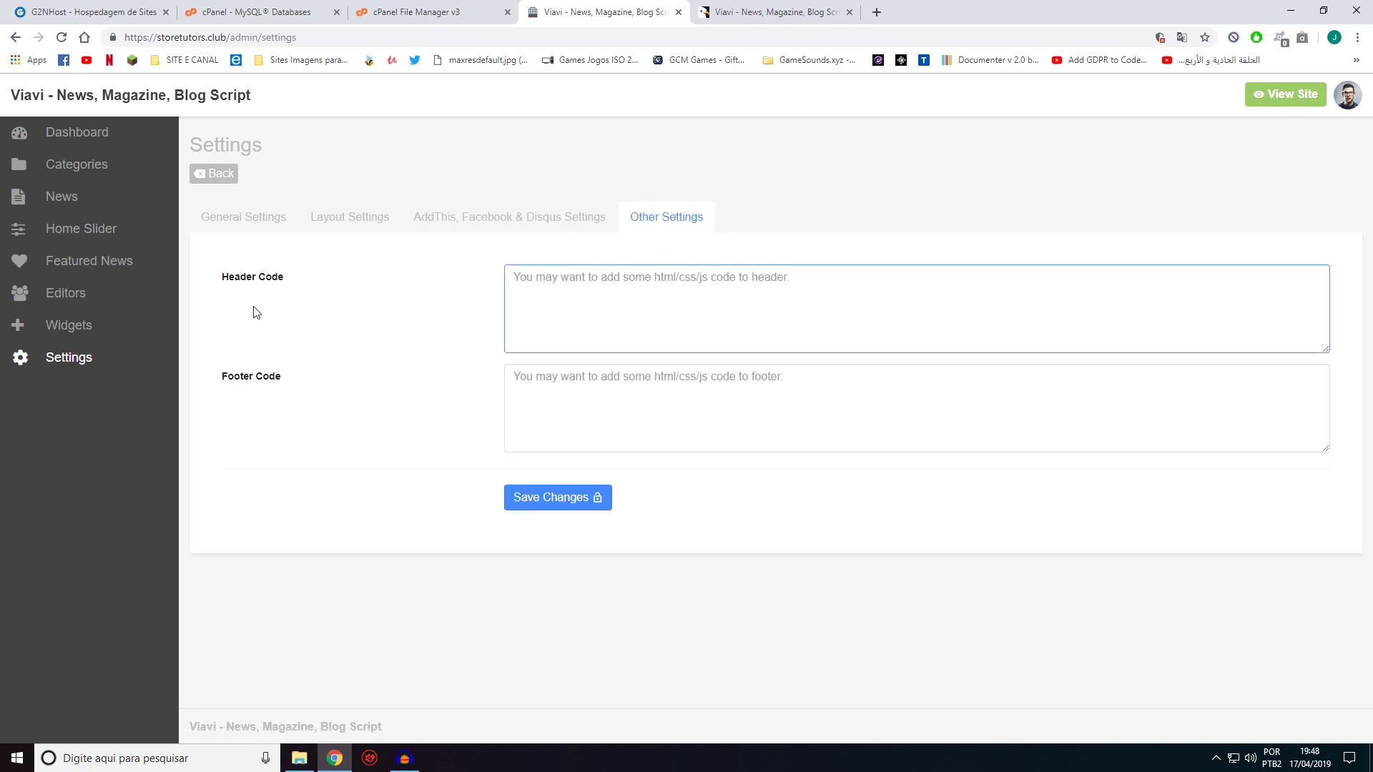
left_click(557, 395)
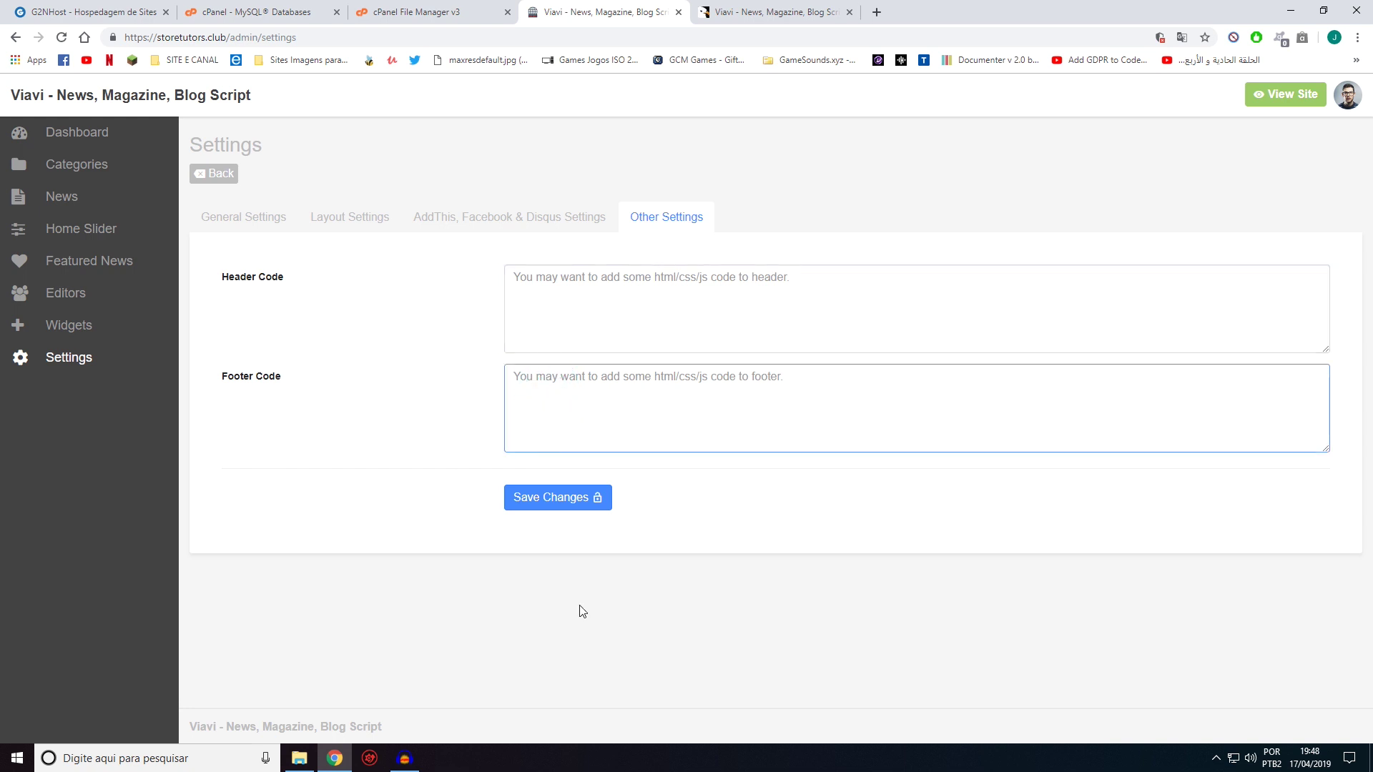
left_click(90, 329)
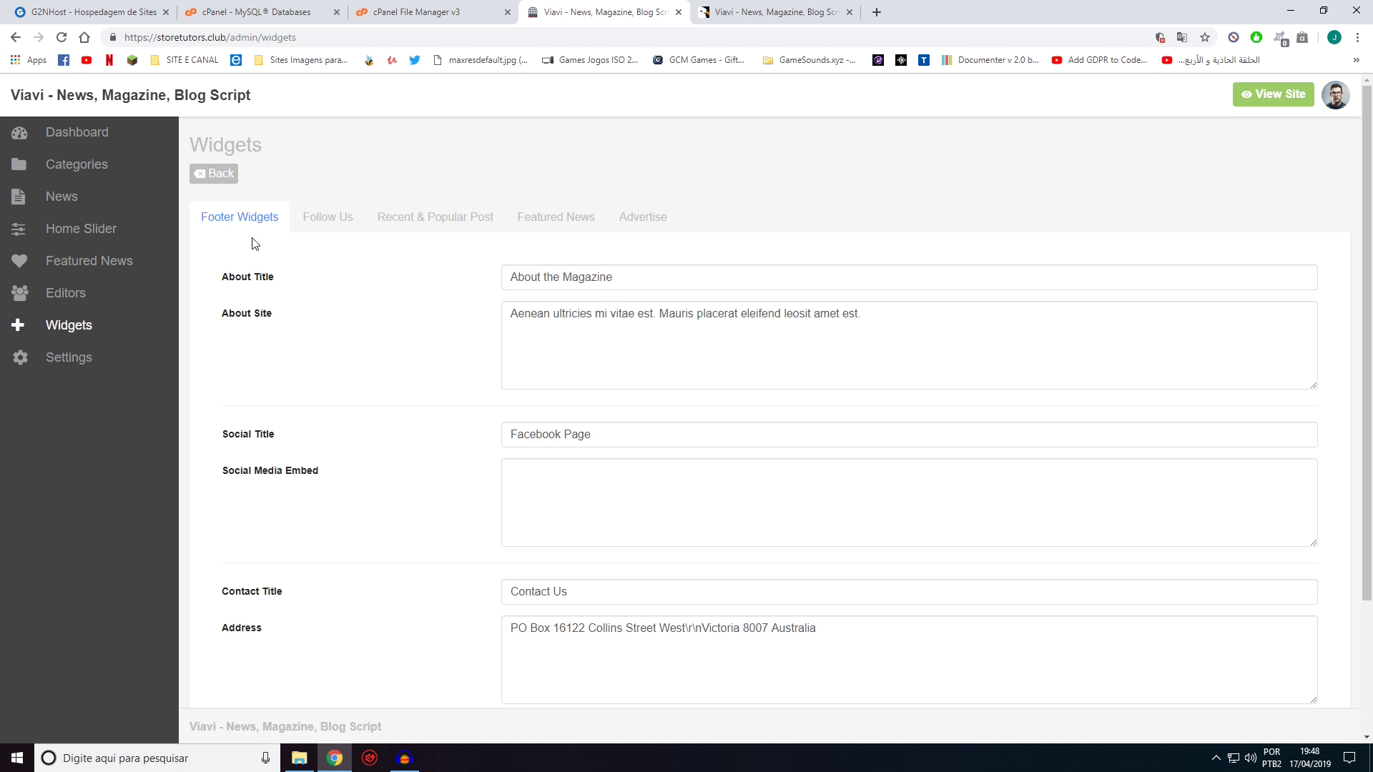
Look over the footer widget fields: About Title, About Site, Social Title and contact address.
left_click(670, 273)
triple_click(603, 276)
left_click(599, 277)
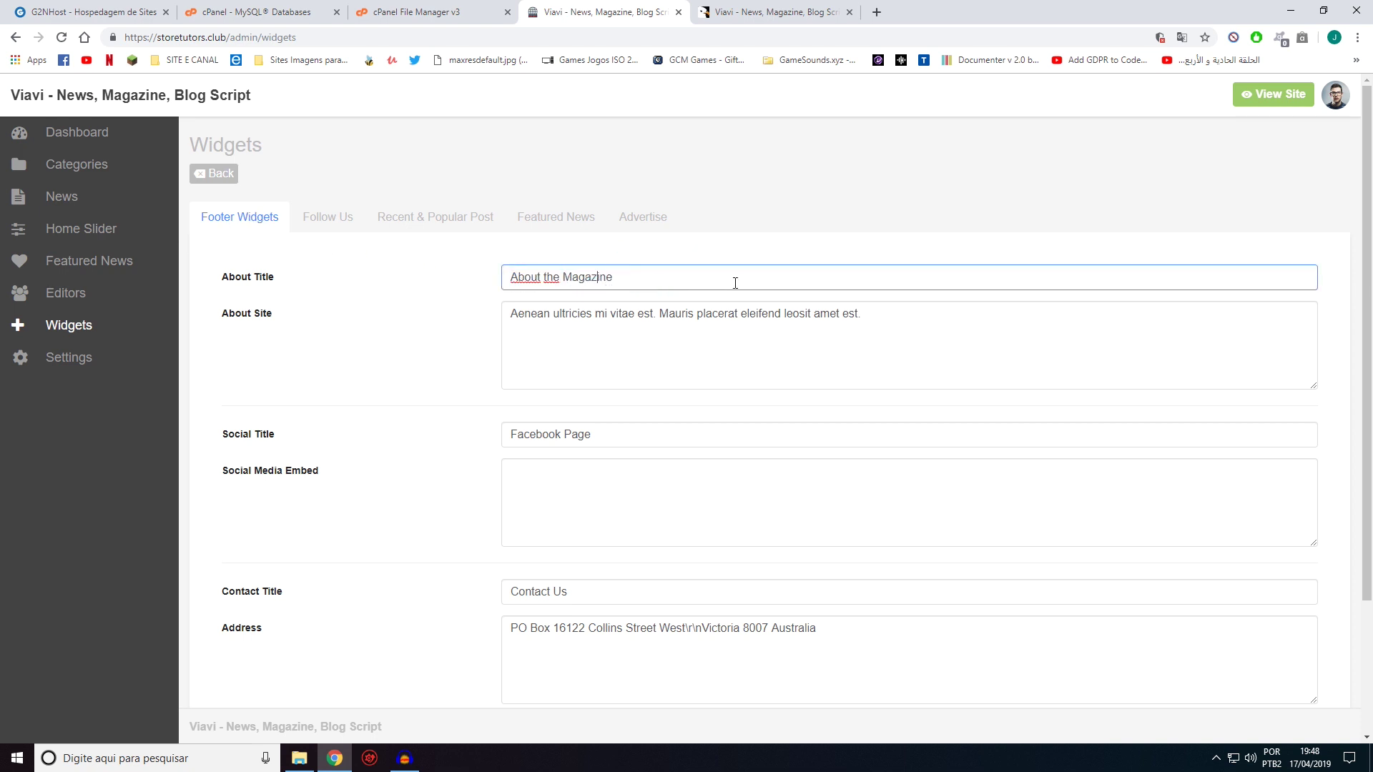
left_click_drag(894, 312, 563, 314)
left_click(453, 317)
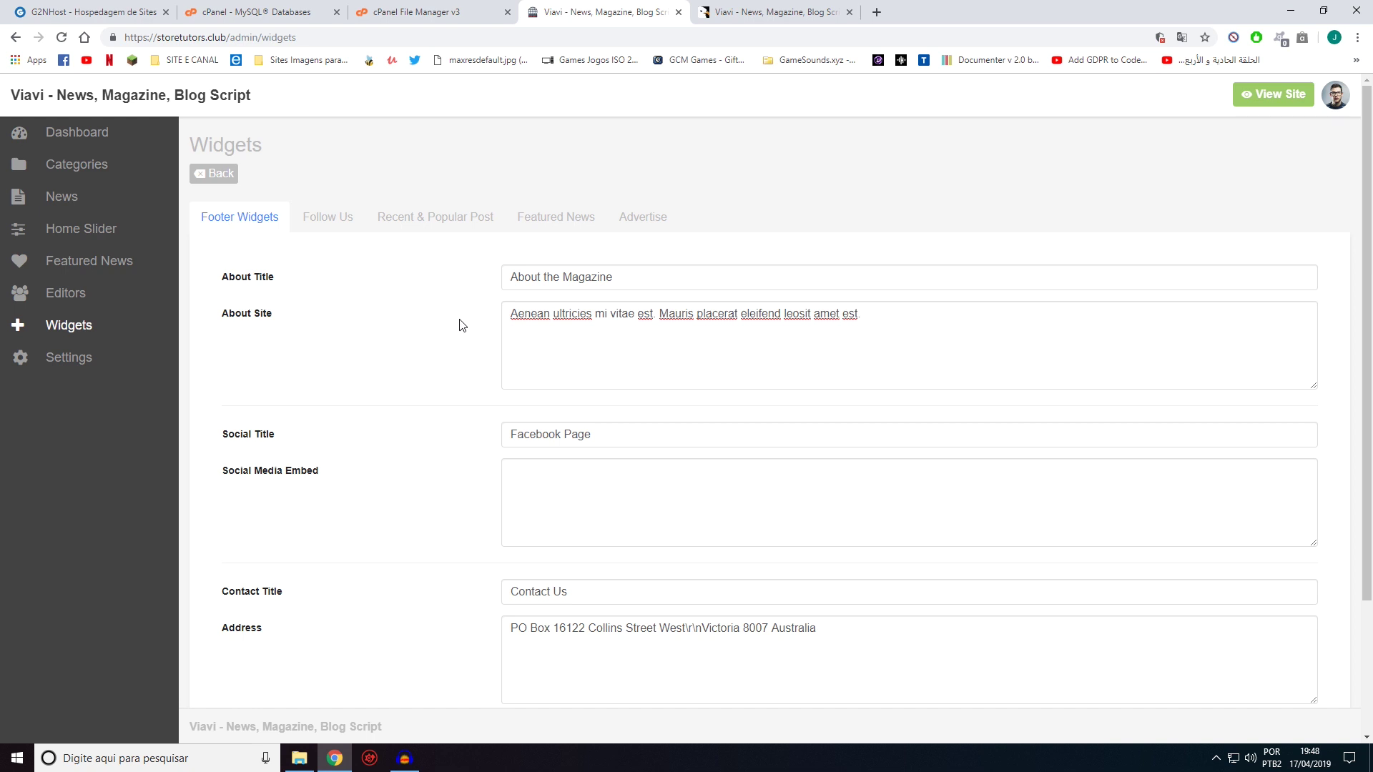
scroll(470, 325, "down", 2)
left_click_drag(593, 294, 470, 295)
left_click(376, 299)
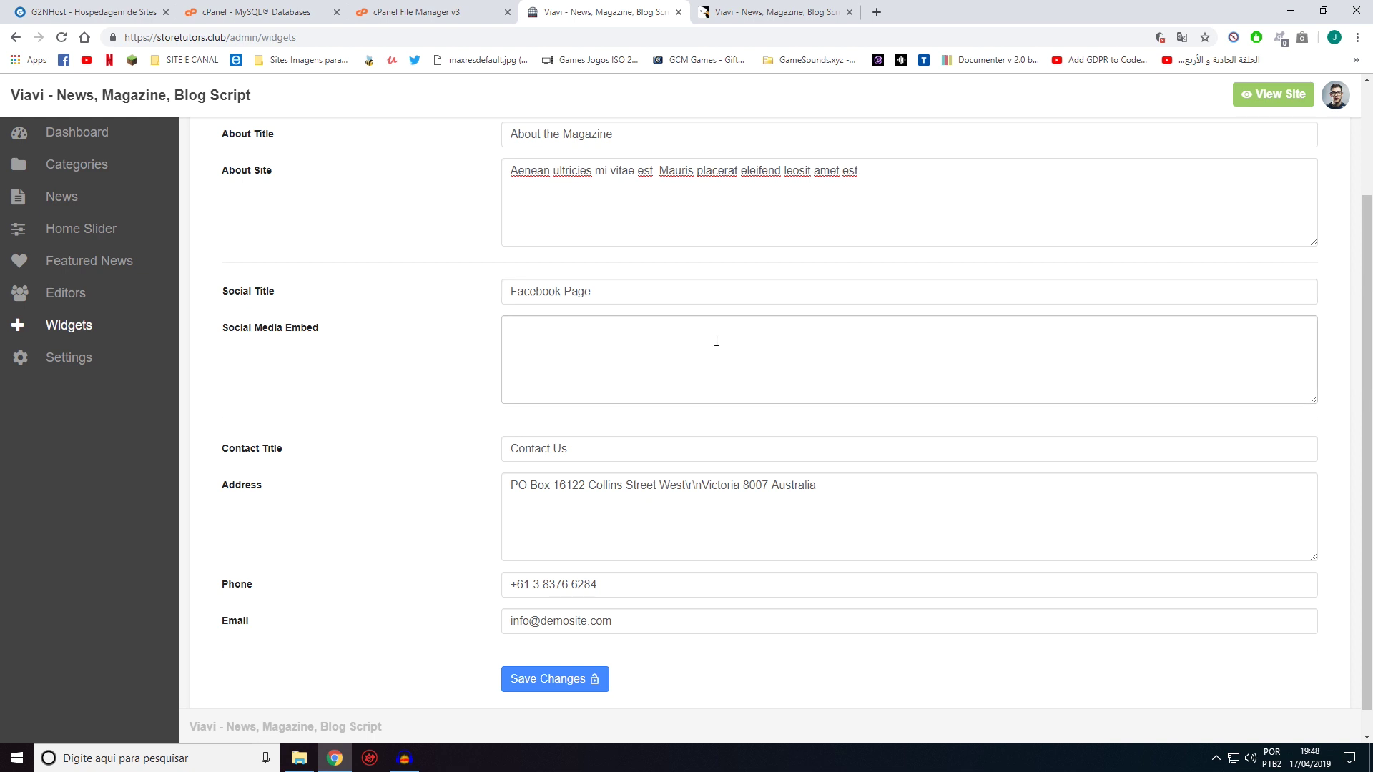
scroll(522, 357, "down", 1)
left_click_drag(600, 422, 535, 422)
left_click(815, 483)
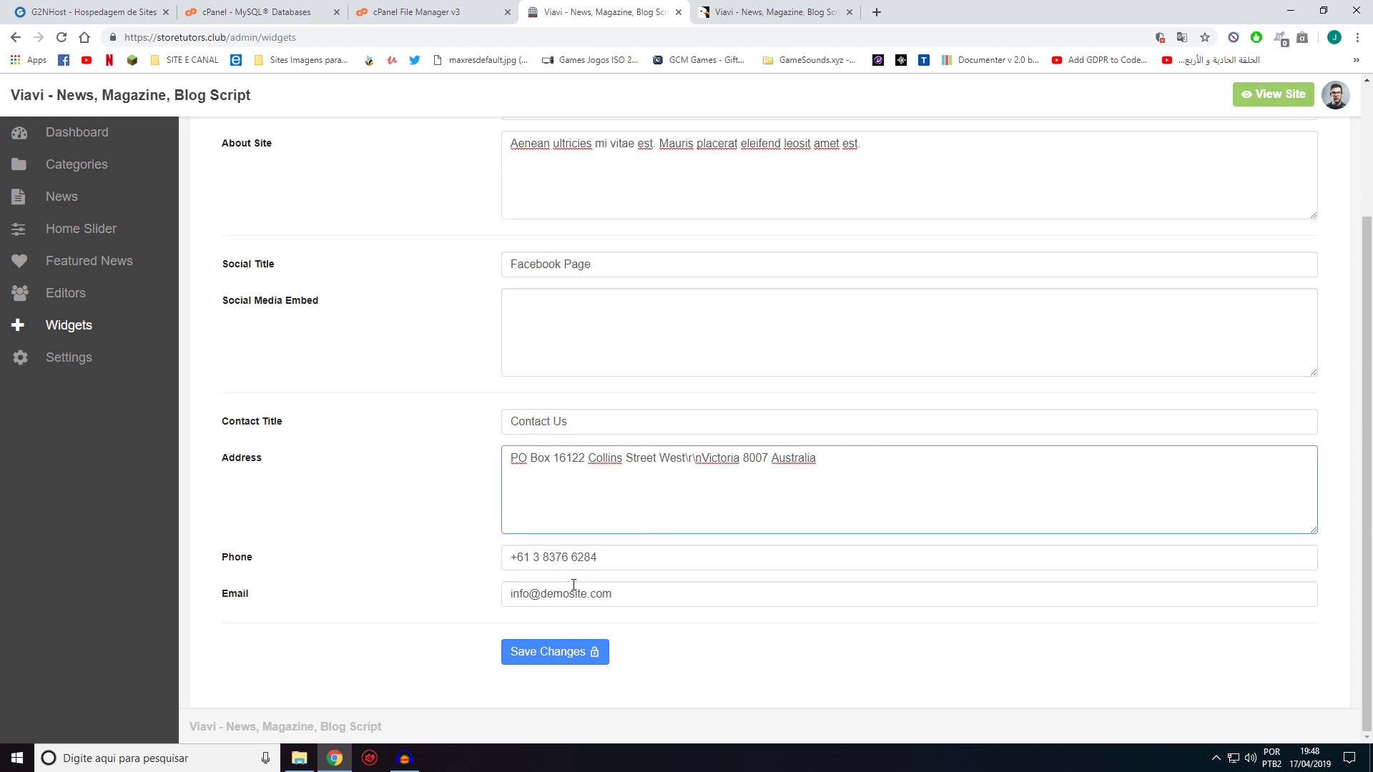
scroll(575, 585, "up", 3)
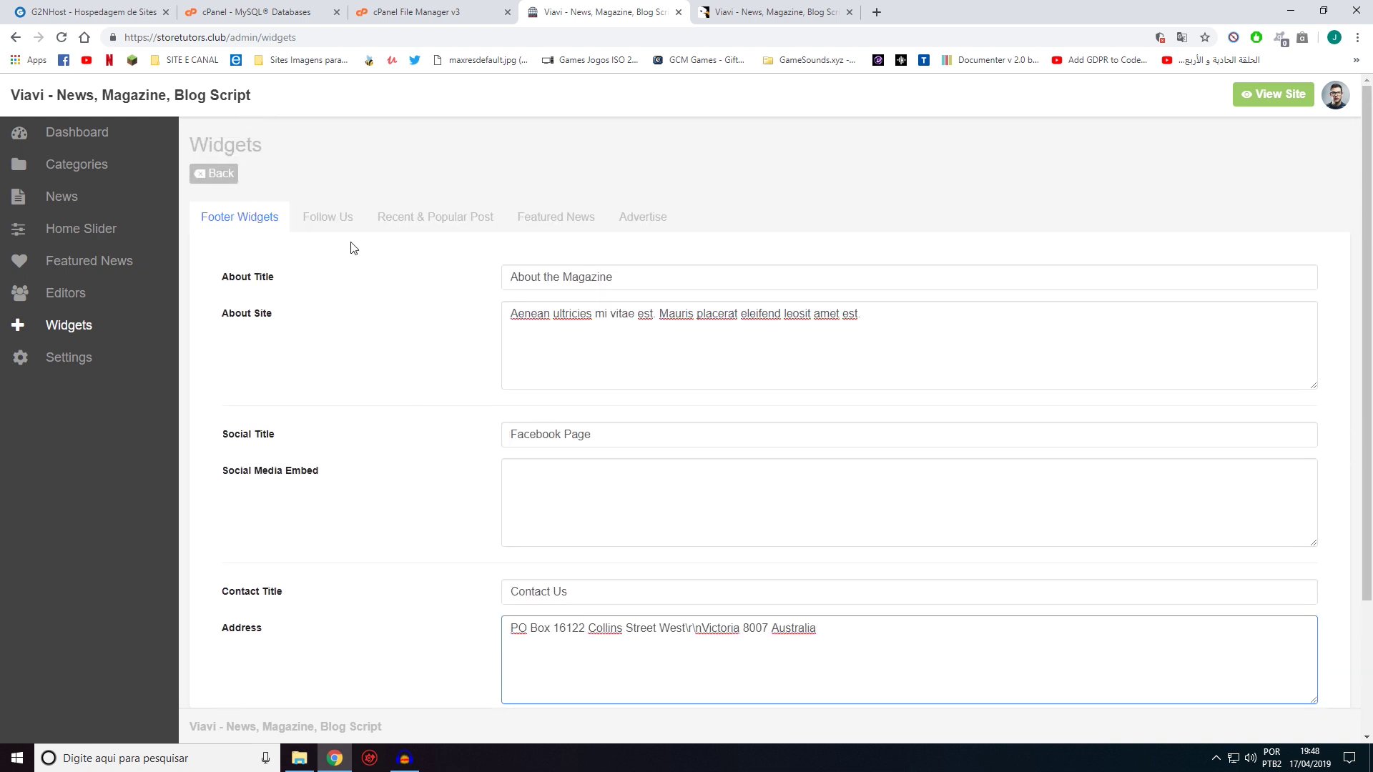
Check the Follow Us settings and the Recent & Popular Post title and limit of 5.
left_click(320, 221)
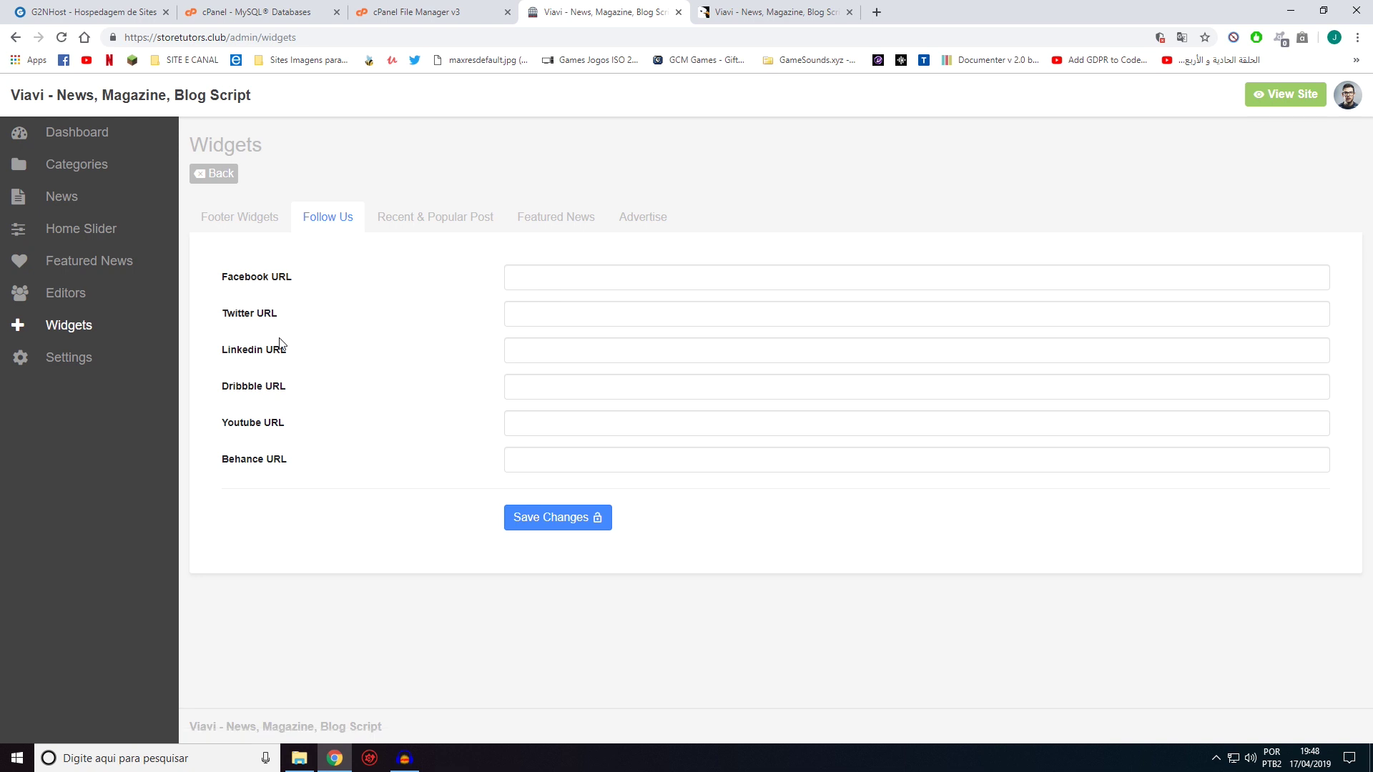
left_click(391, 227)
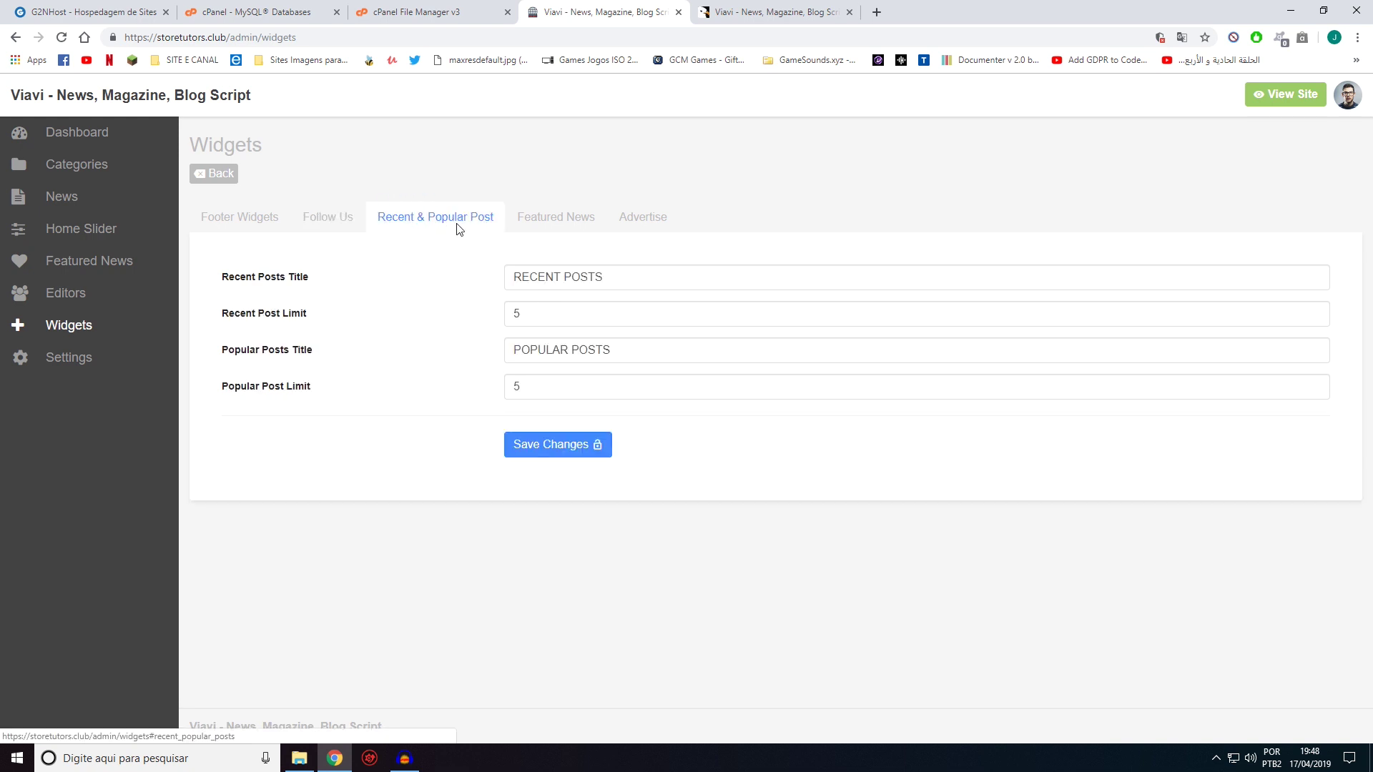
left_click_drag(644, 277, 481, 279)
left_click(545, 306)
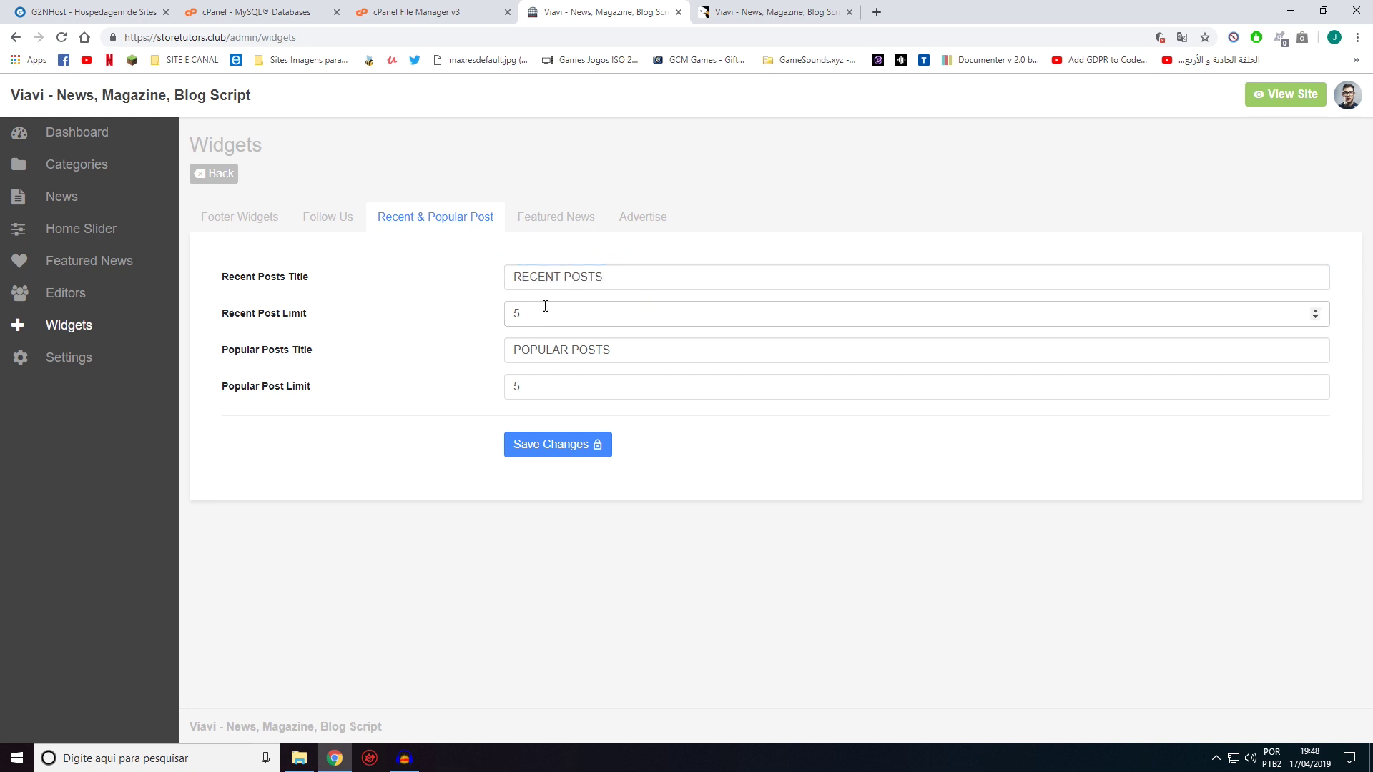
left_click_drag(553, 314, 481, 316)
left_click(558, 318)
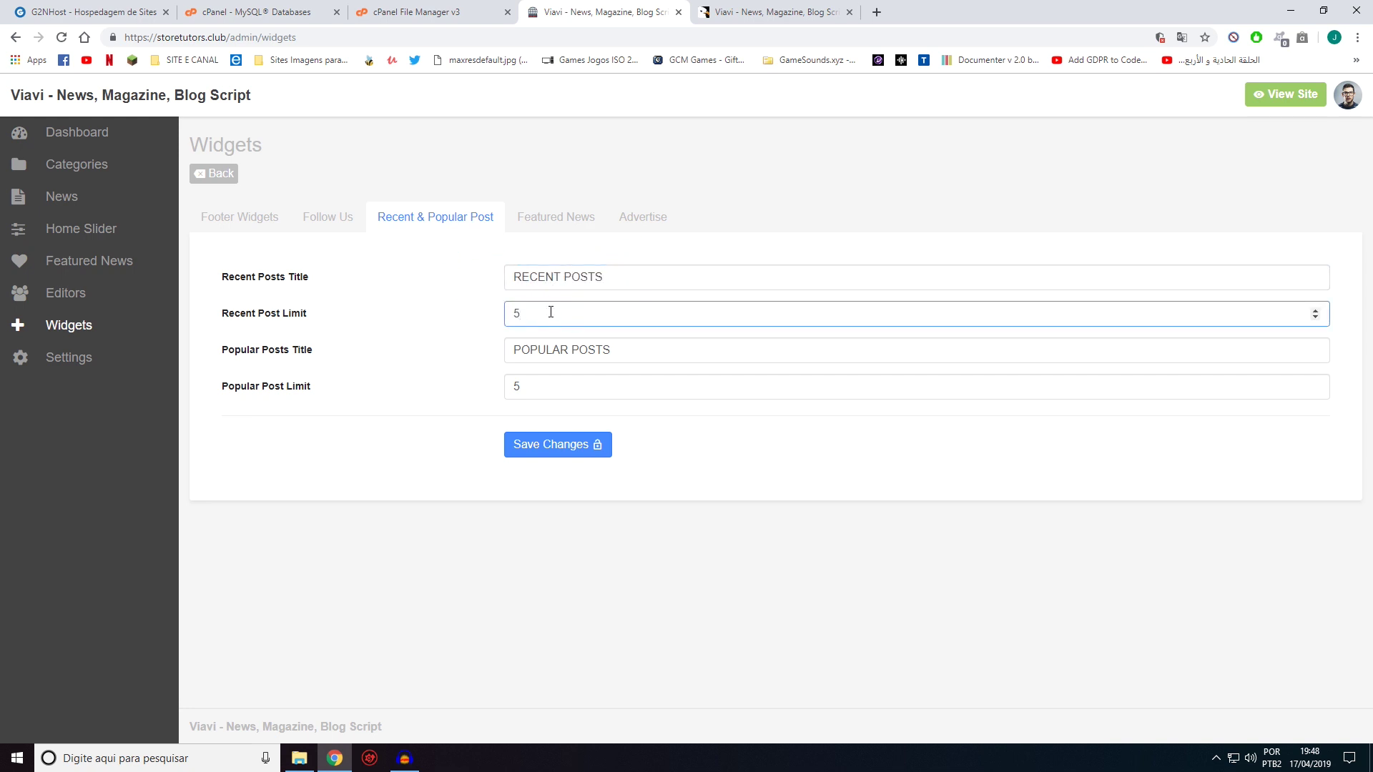
Review Featured News title and post limit and the Header and Sidebar Advertise codes.
left_click(555, 217)
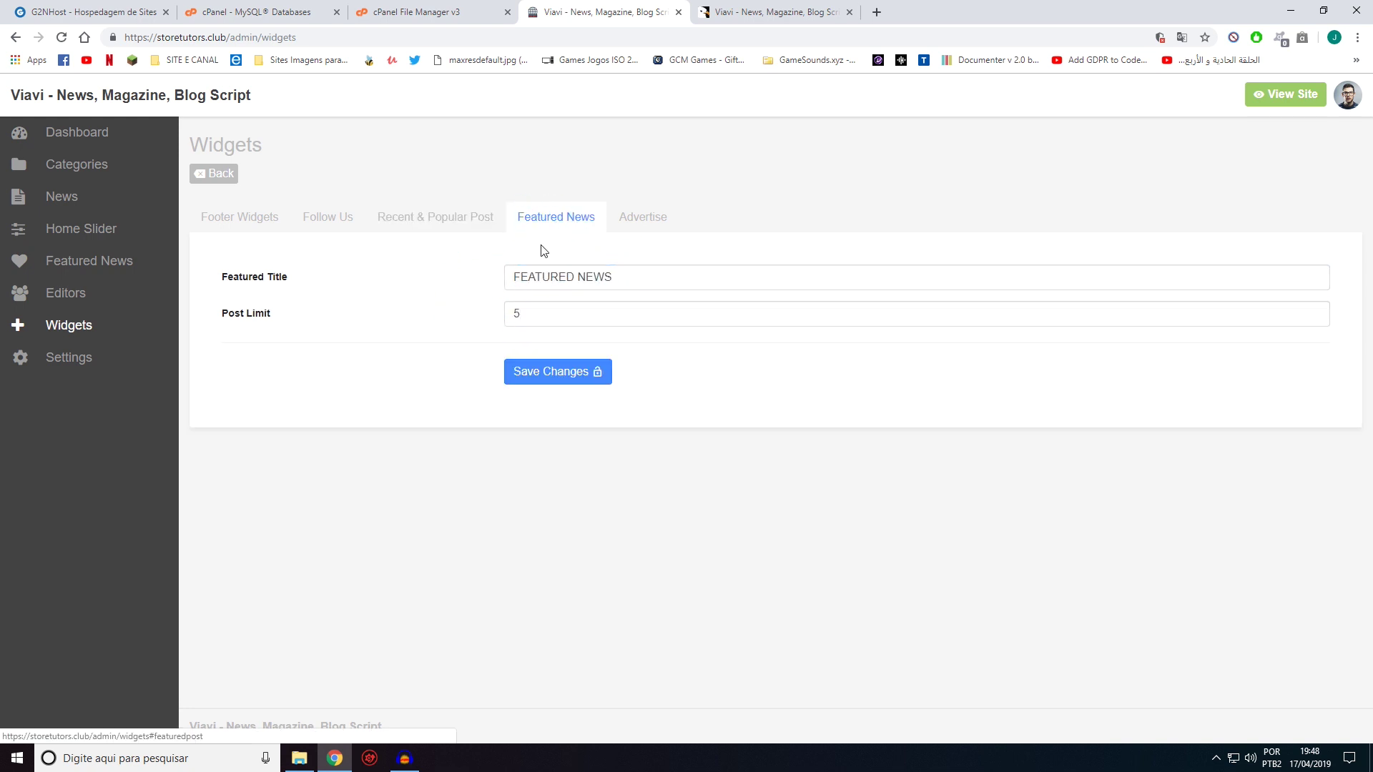
left_click_drag(621, 278, 486, 282)
left_click(457, 315)
left_click(516, 319)
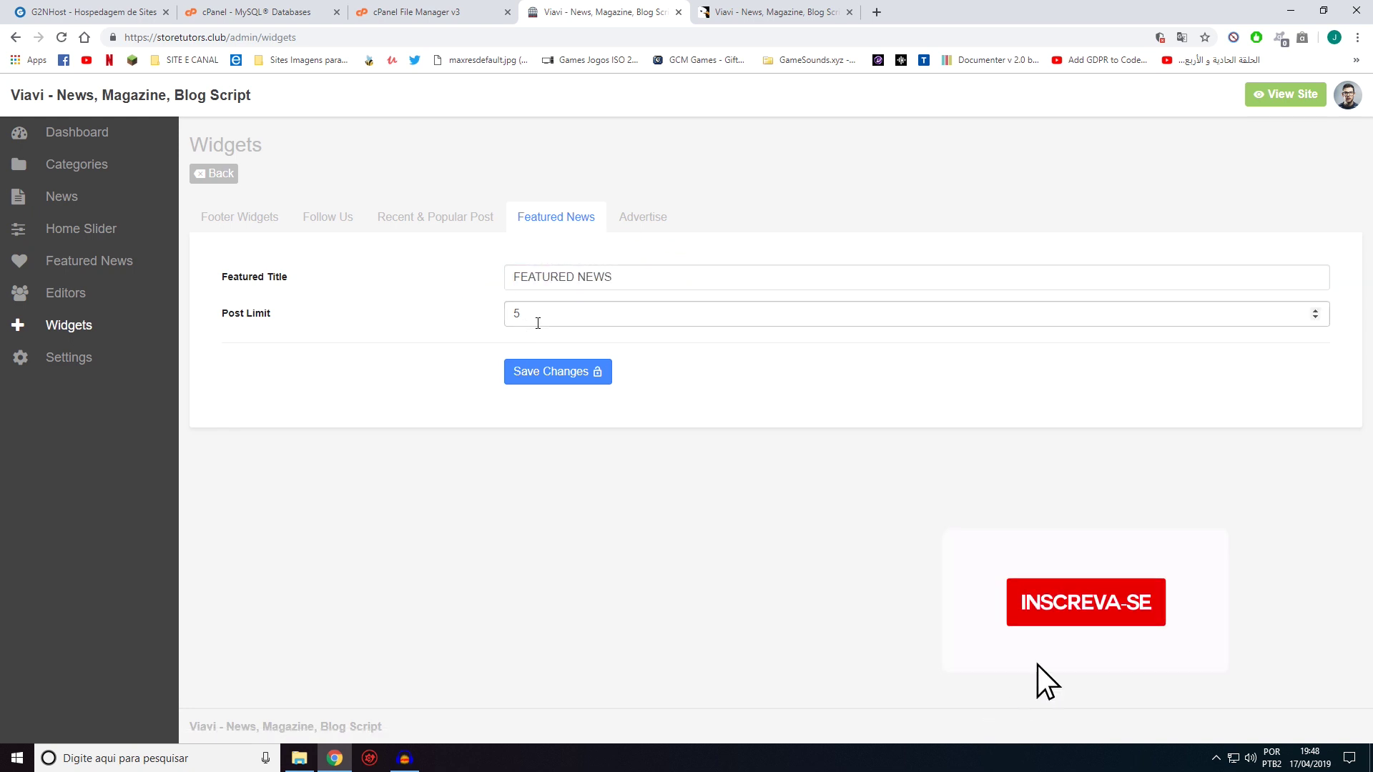
left_click(638, 222)
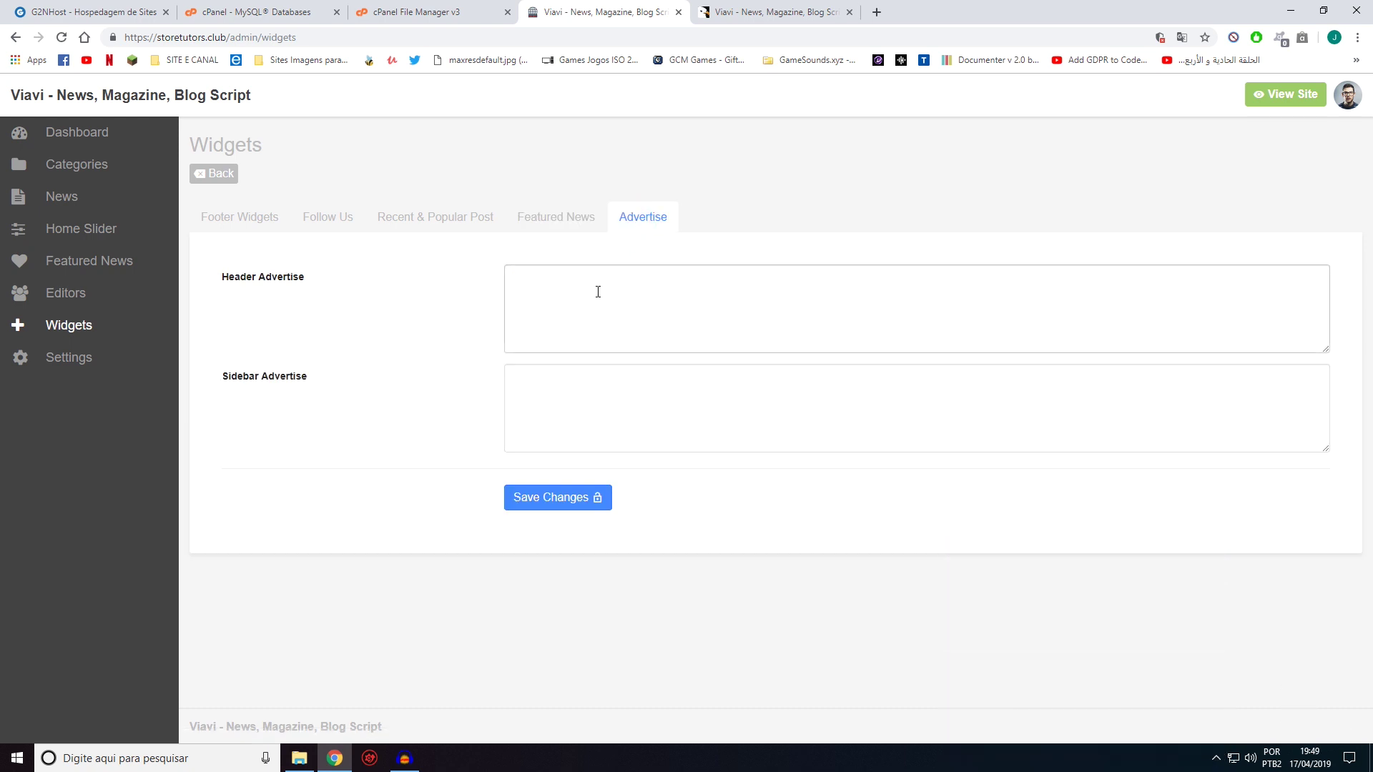
left_click(562, 293)
left_click(560, 398)
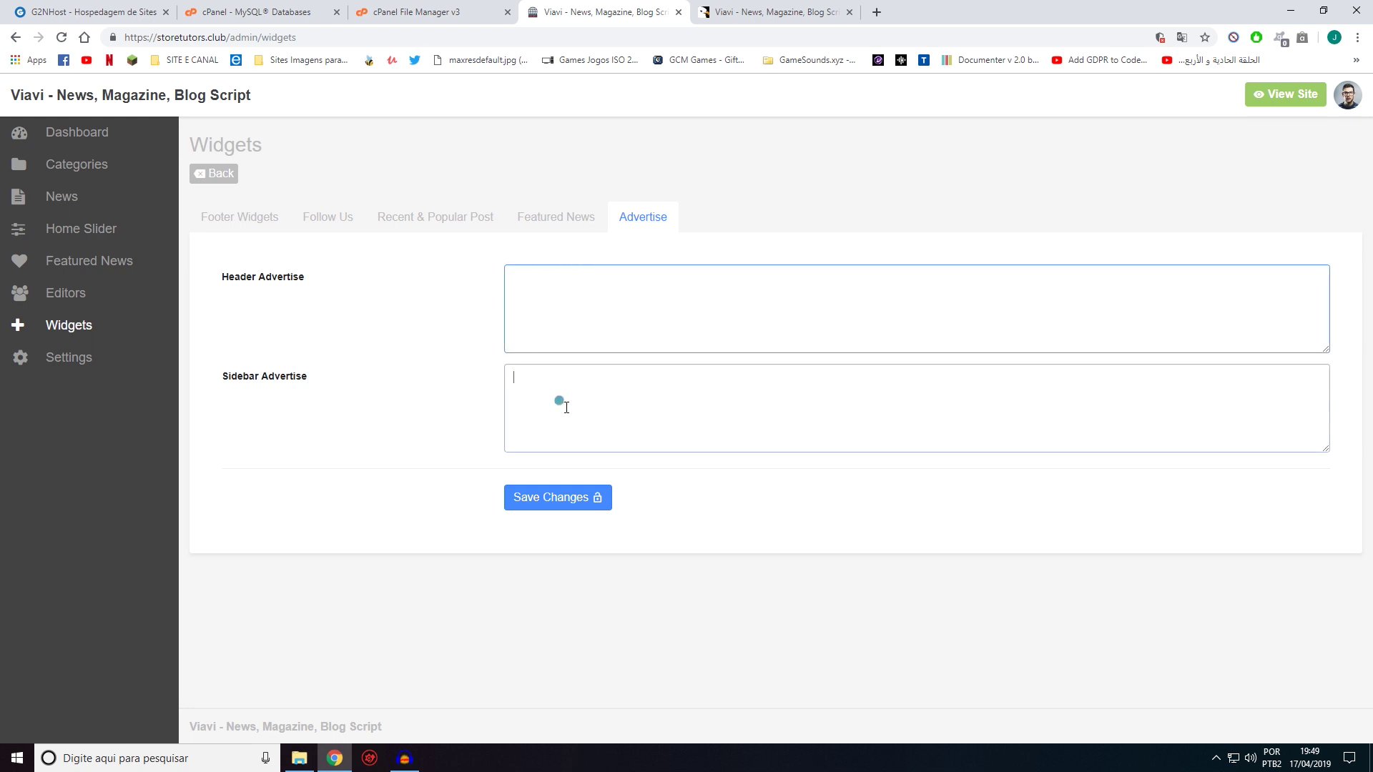
left_click(82, 296)
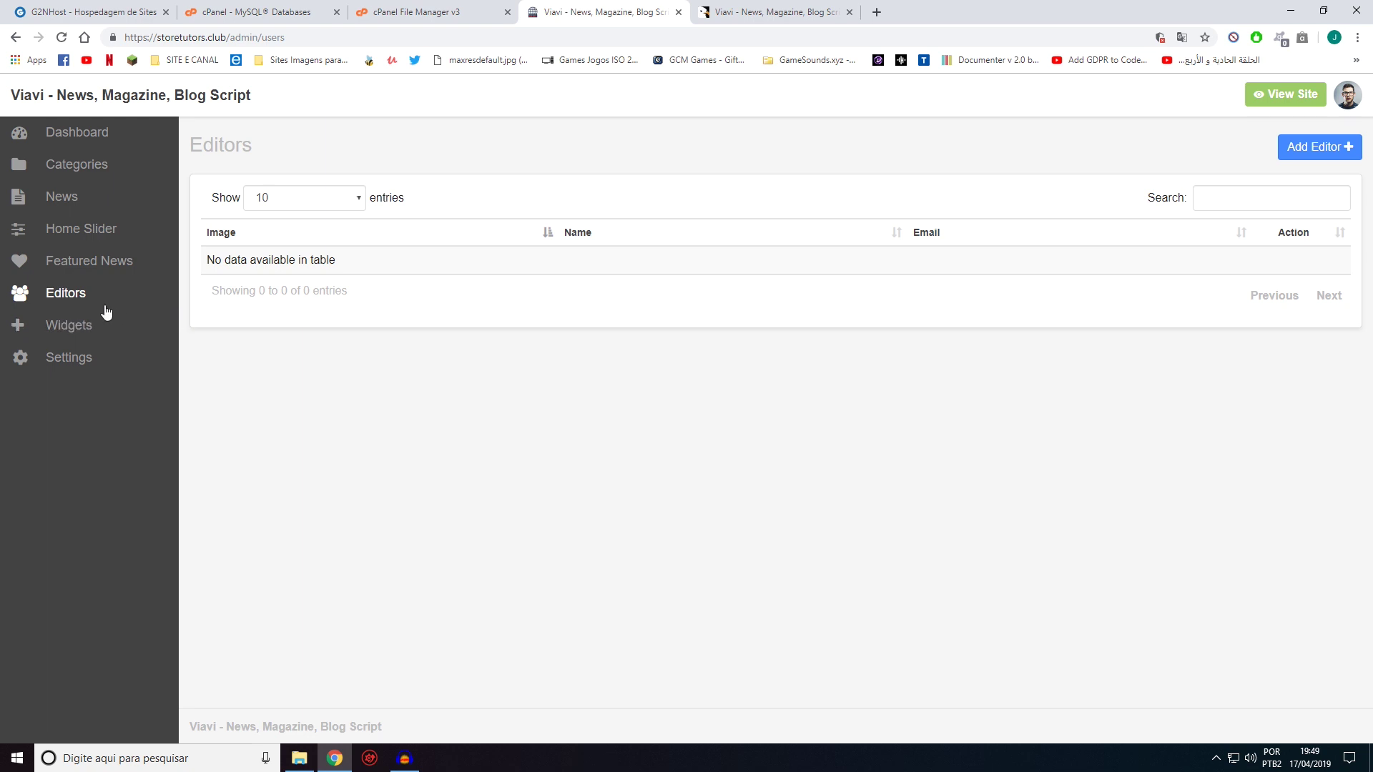
Pass through the empty Featured News and News lists to the blank Add news form.
left_click(91, 276)
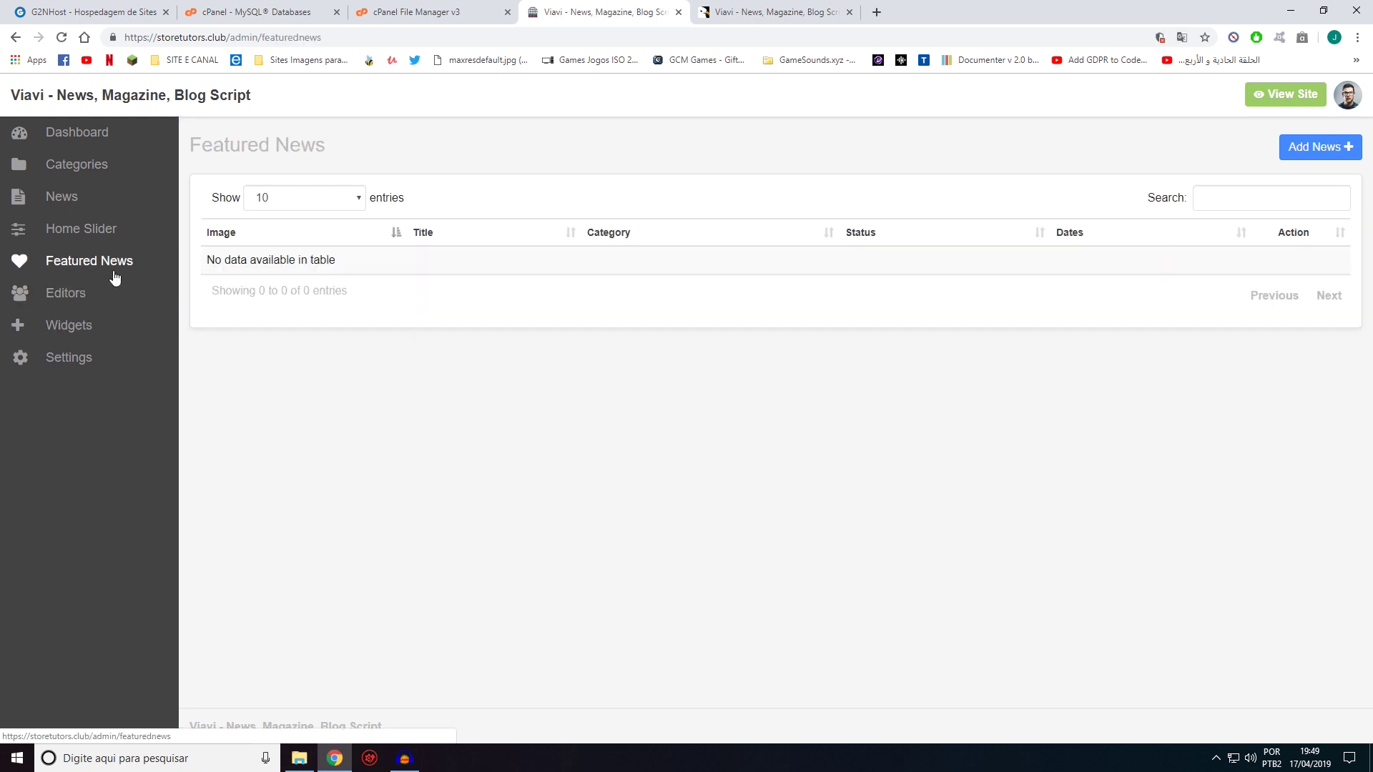
left_click(1318, 152)
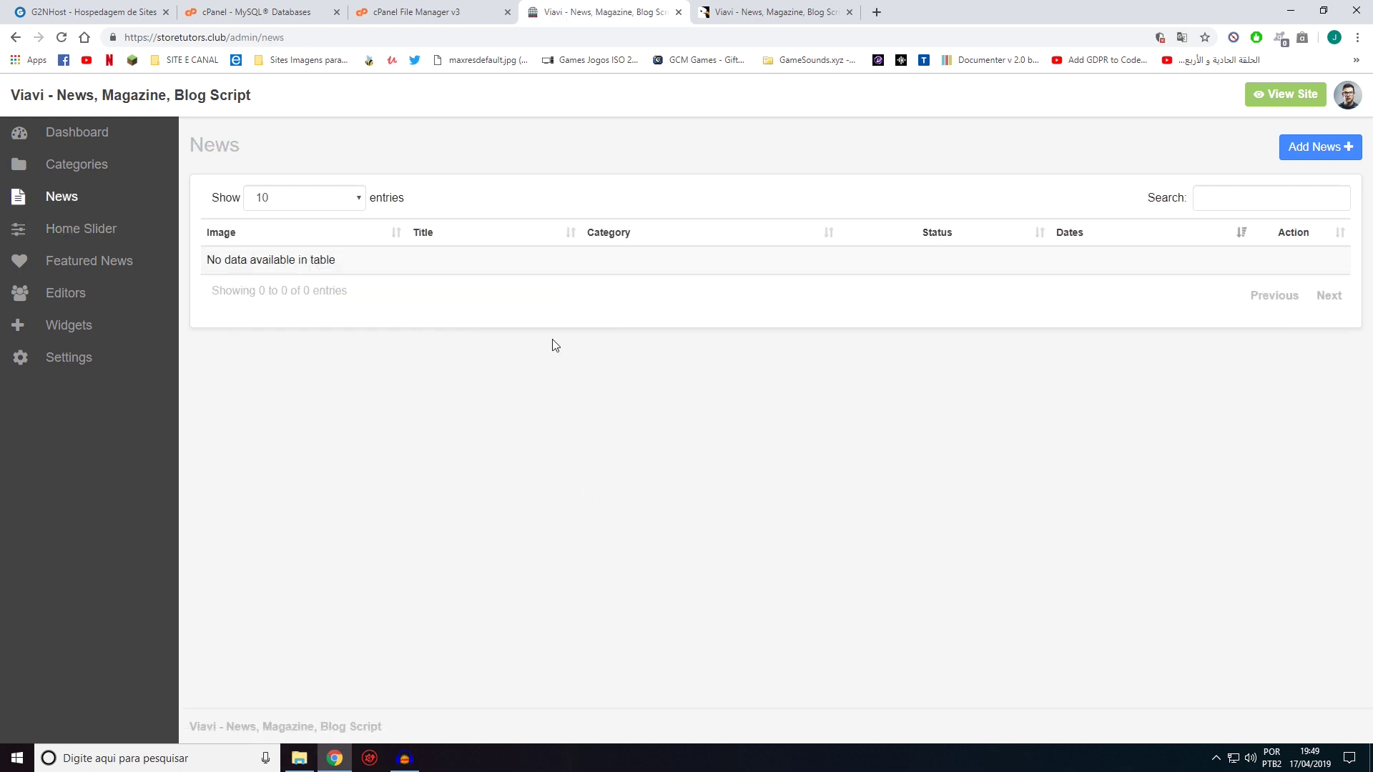
left_click(1328, 152)
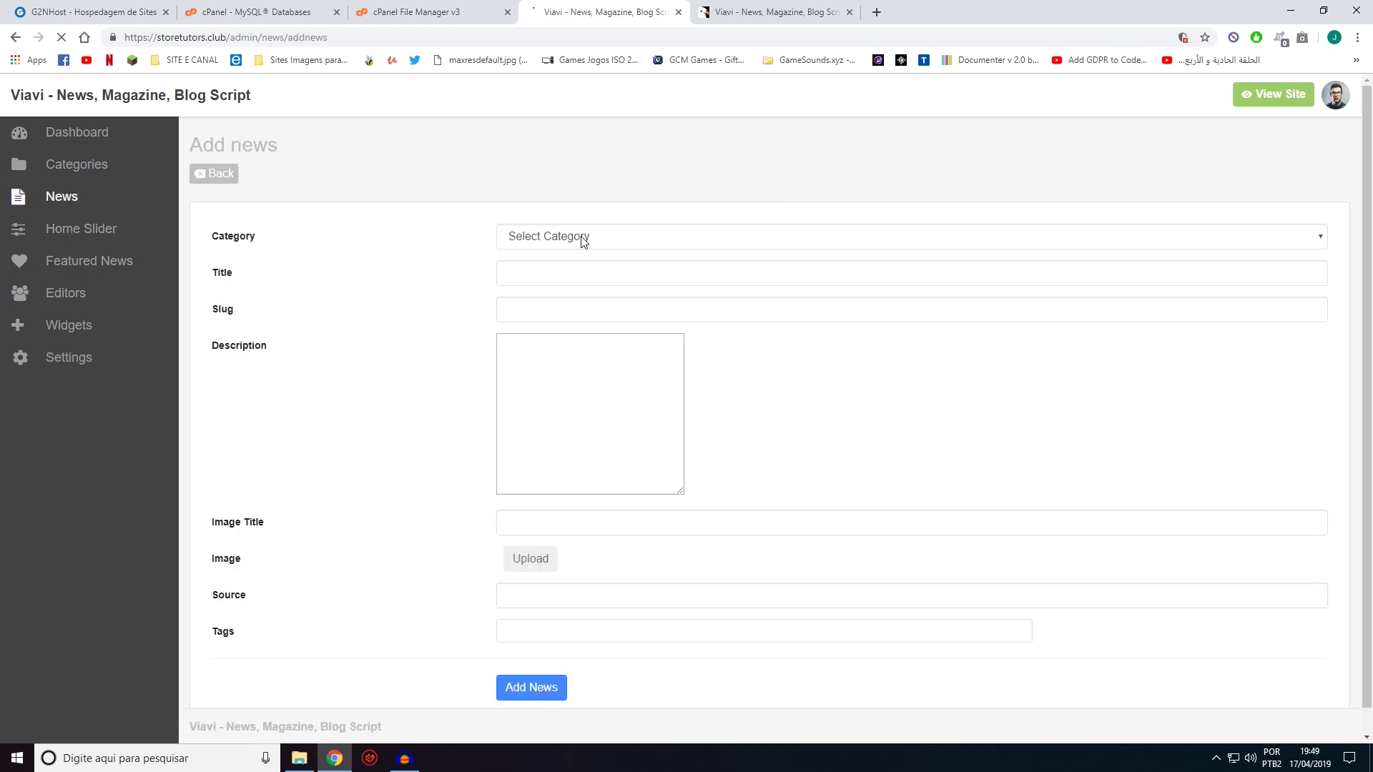
left_click(541, 236)
Open and close the Category list, then type slugs like 'sitedenoticias' and clear the slug field.
left_click(545, 239)
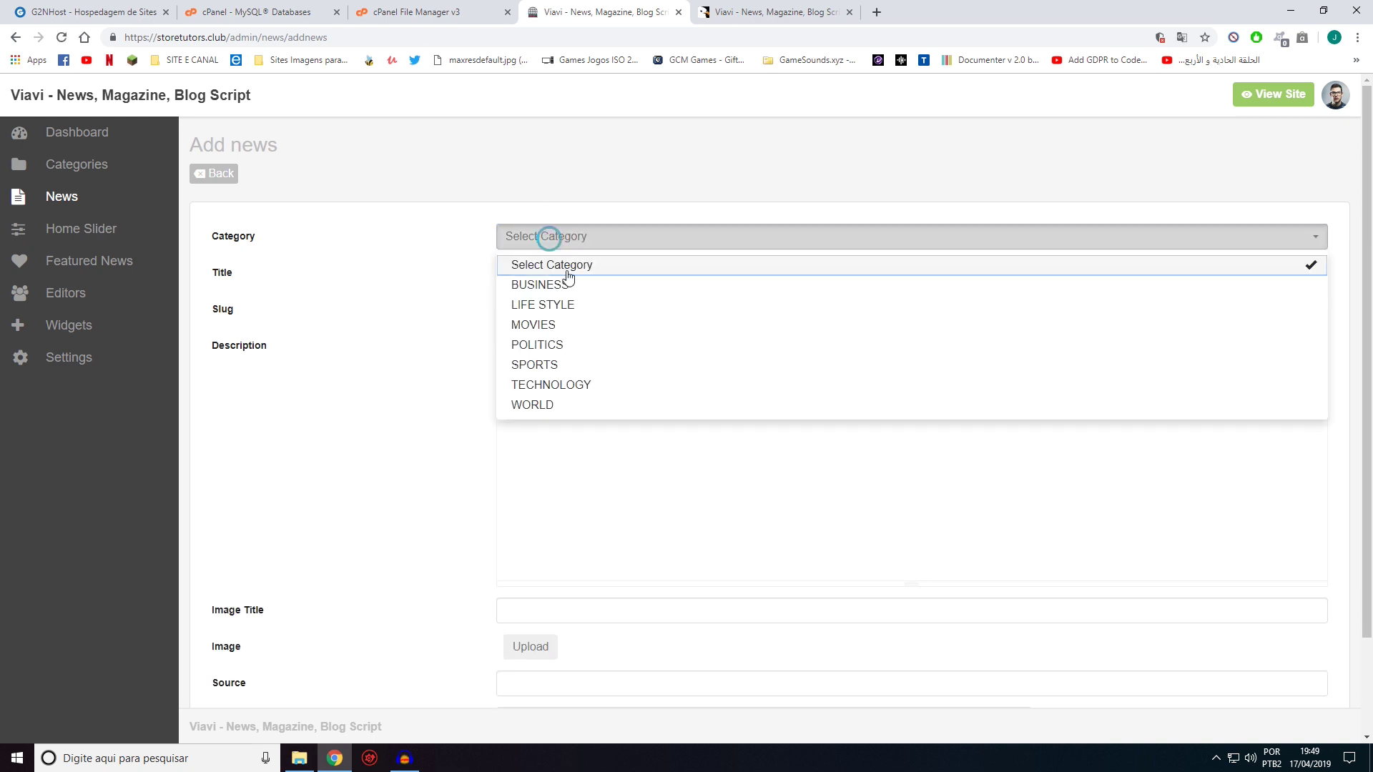
left_click(532, 277)
left_click(533, 307)
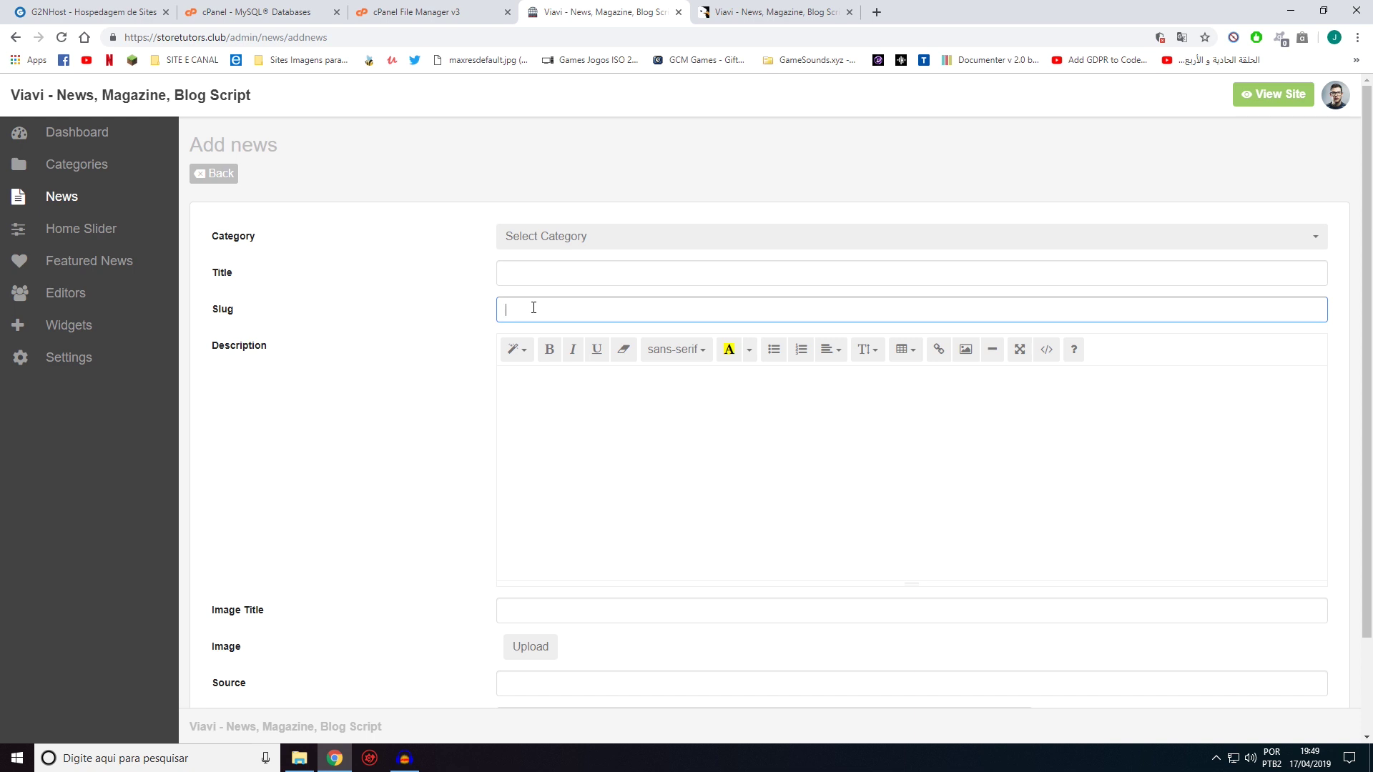
type("sitedenoticias")
key("ctrl+a")
type("site")
key("ctrl+a")
type("noti")
key("BackSpace")
key("BackSpace")
key("BackSpace")
key("BackSpace")
Leave the Description editor empty and switch to the Categories list.
left_click(580, 472)
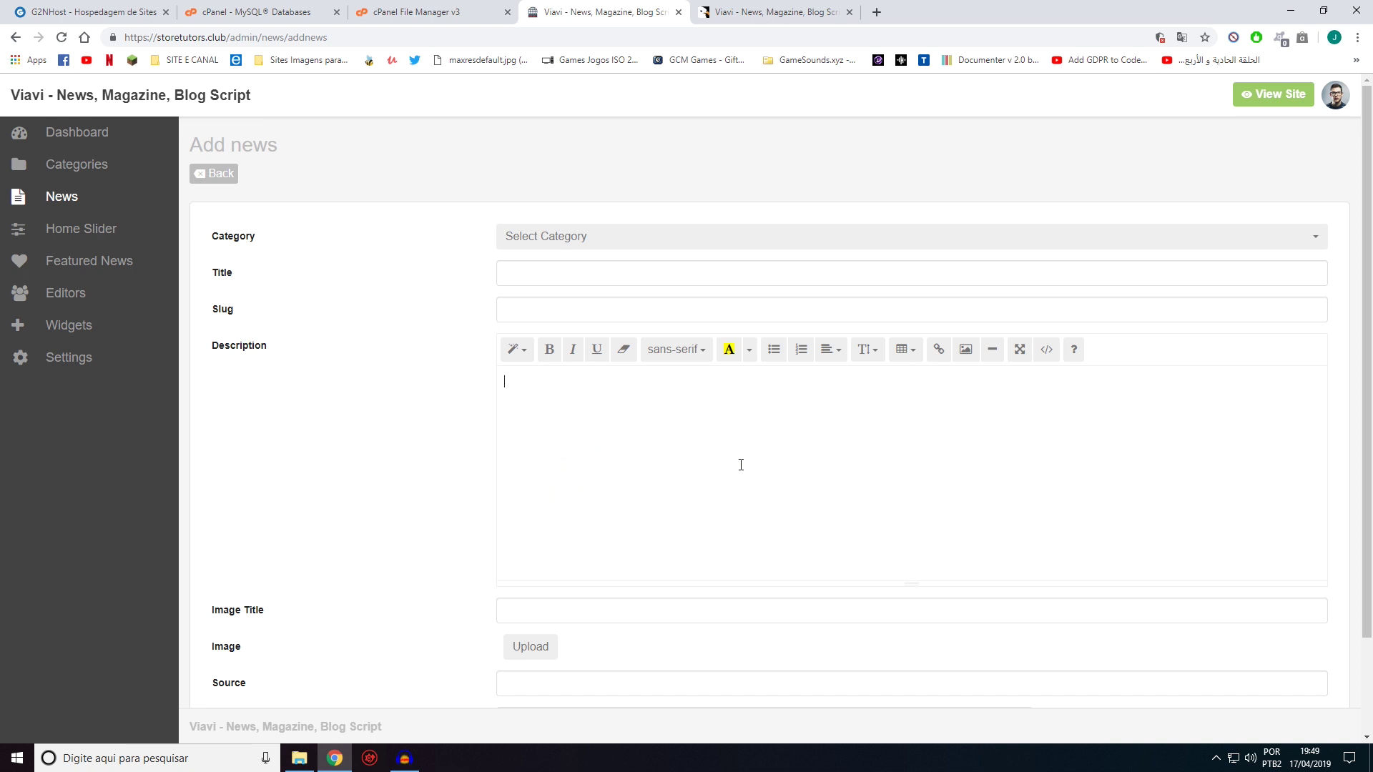
scroll(759, 459, "down", 2)
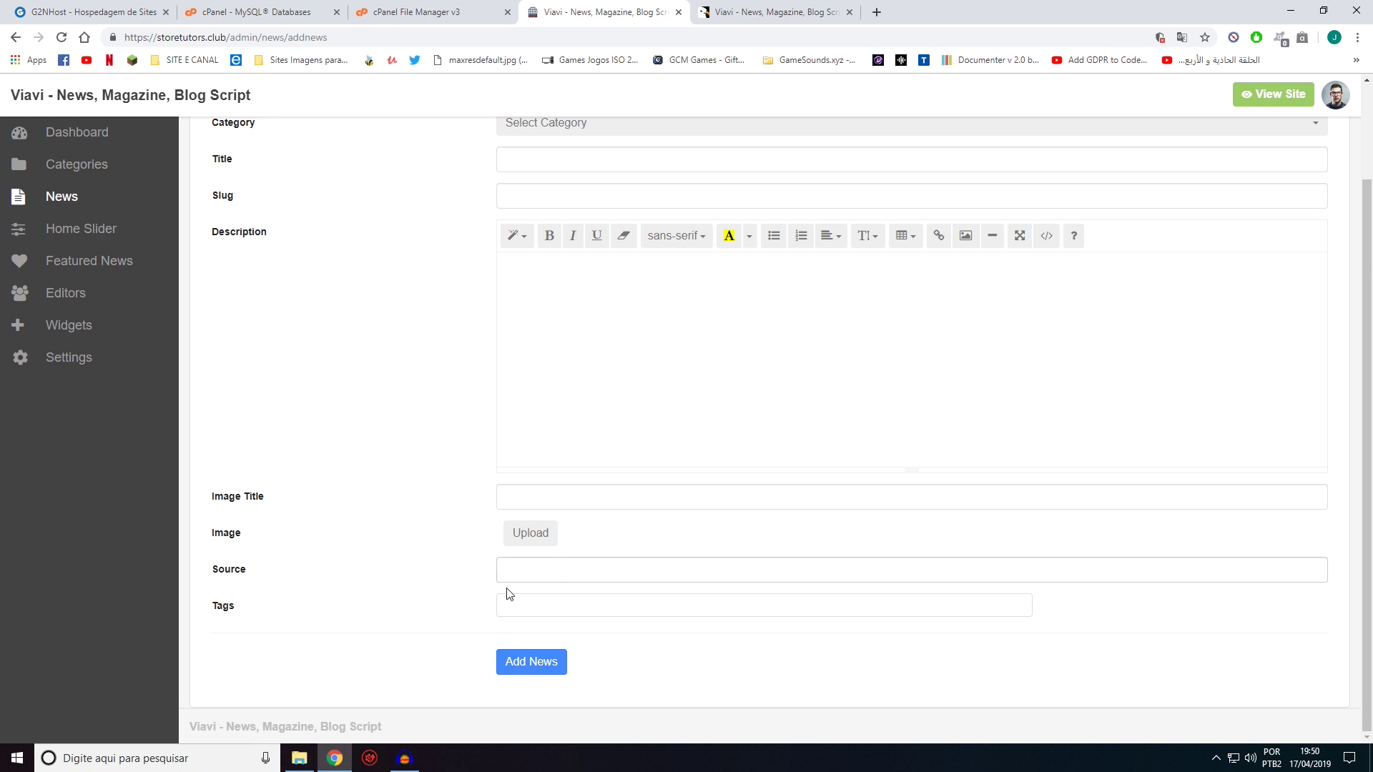
scroll(543, 515, "up", 2)
left_click(594, 408)
scroll(572, 643, "down", 2)
scroll(715, 468, "up", 2)
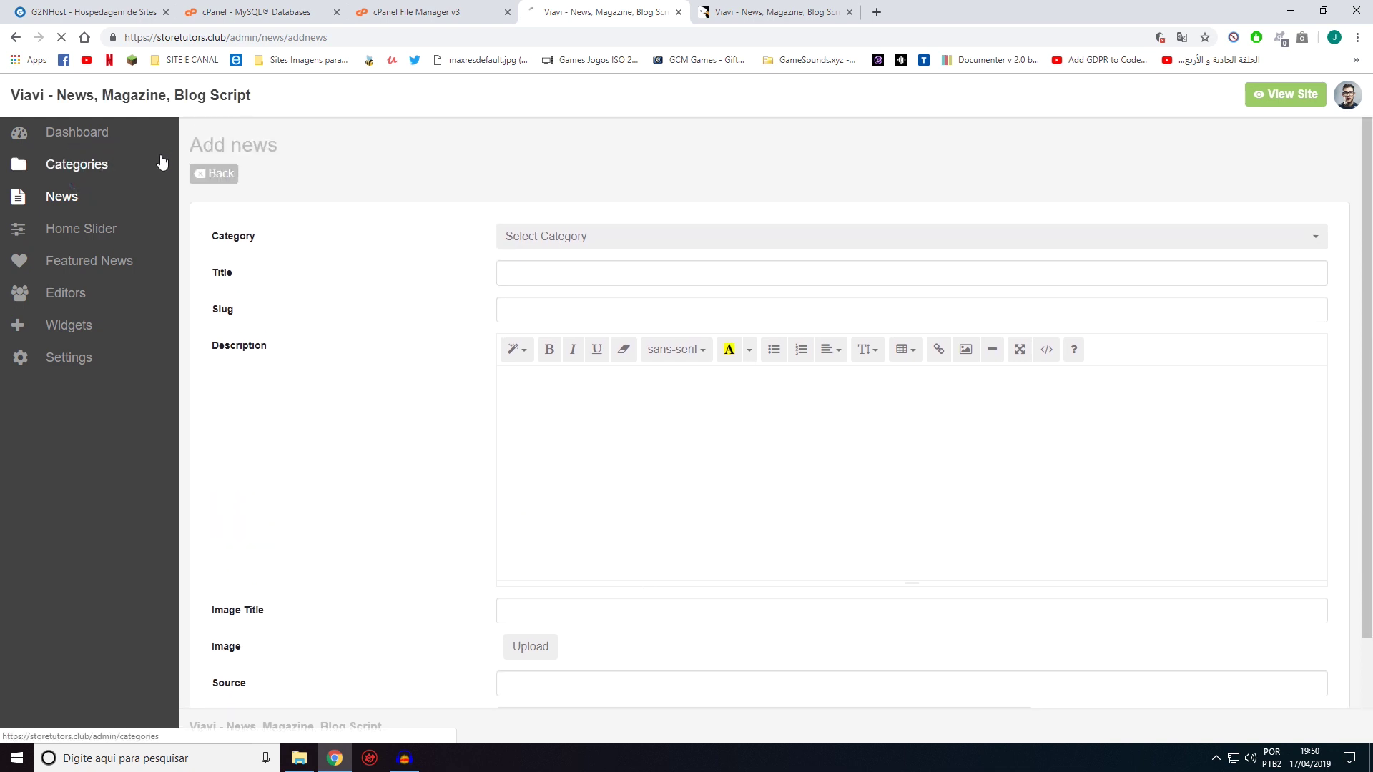
left_click(115, 158)
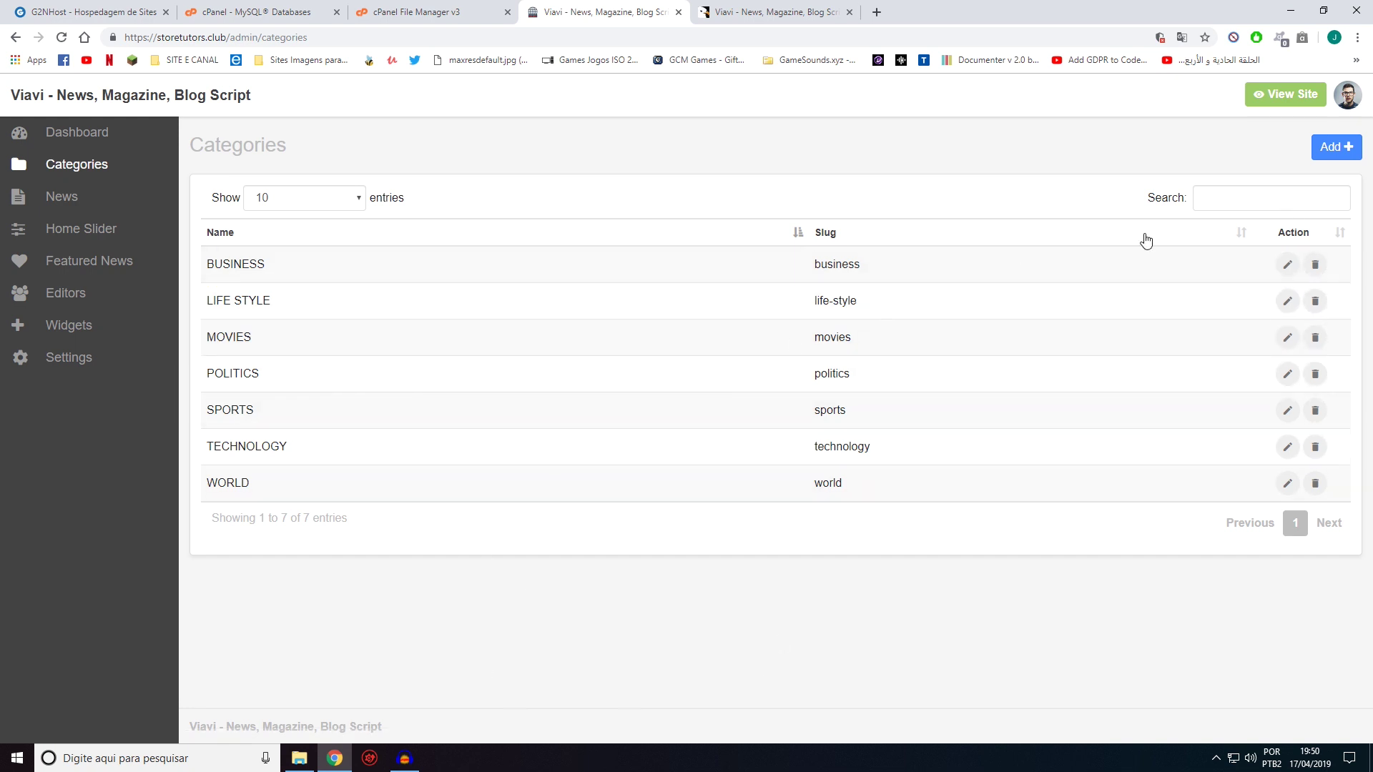
Open the public storetutors.club homepage via View Site and scroll through to the footer and back.
left_click(1273, 94)
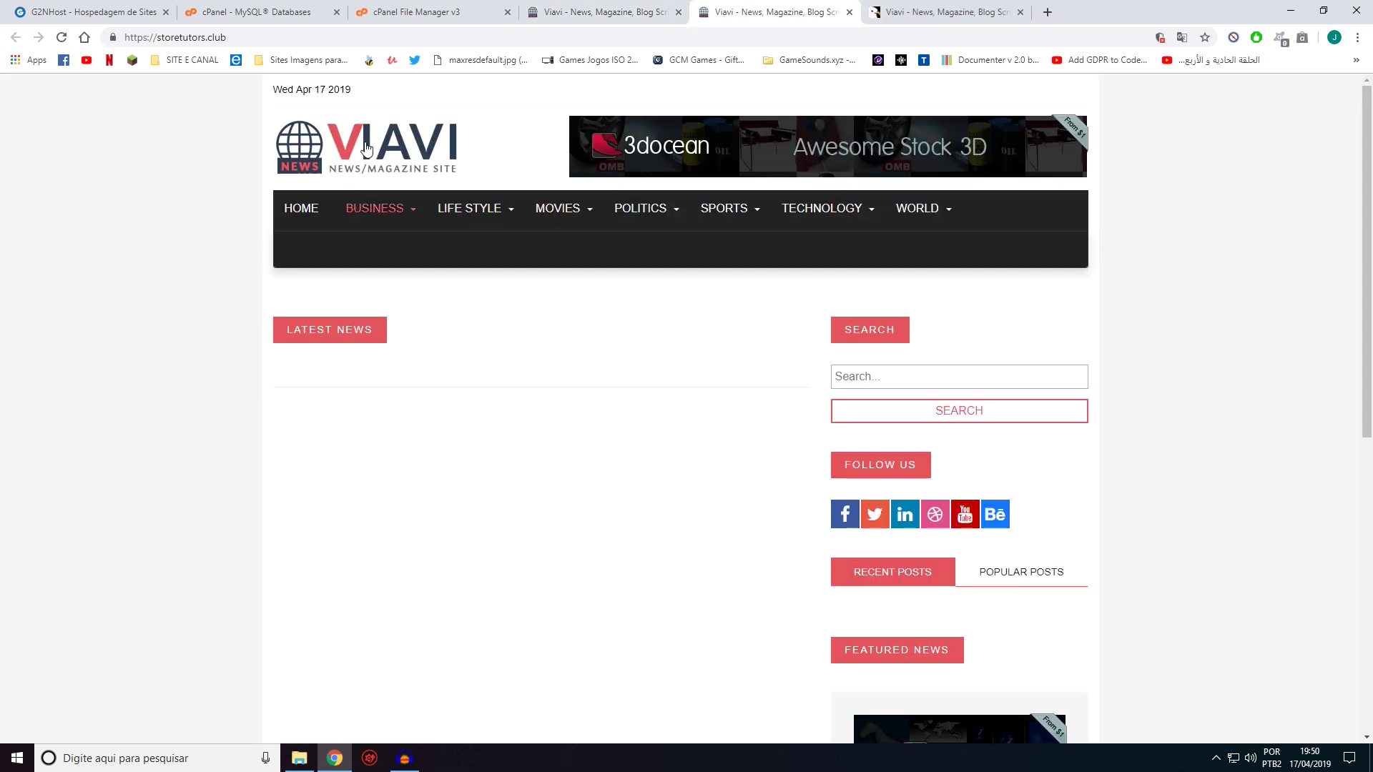
scroll(980, 153, "down", 8)
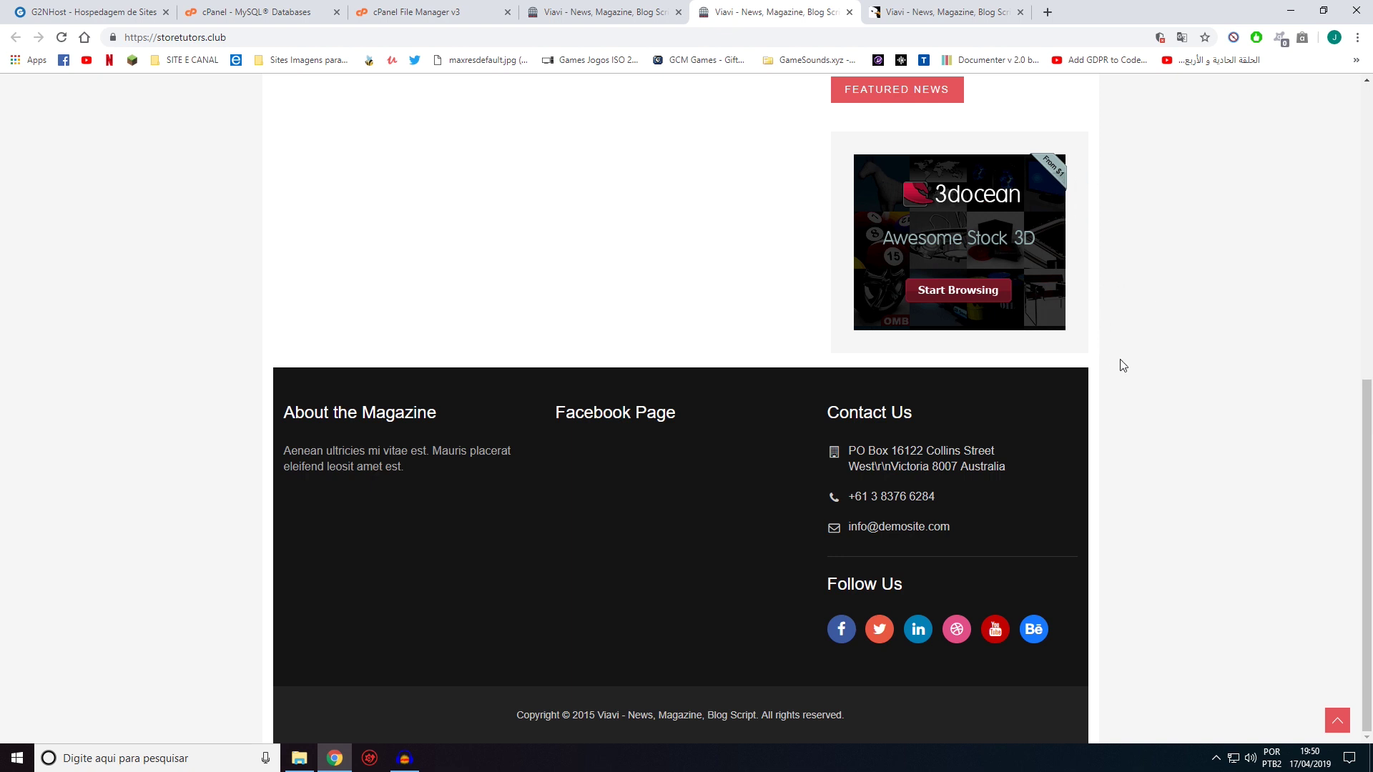
scroll(553, 414, "up", 10)
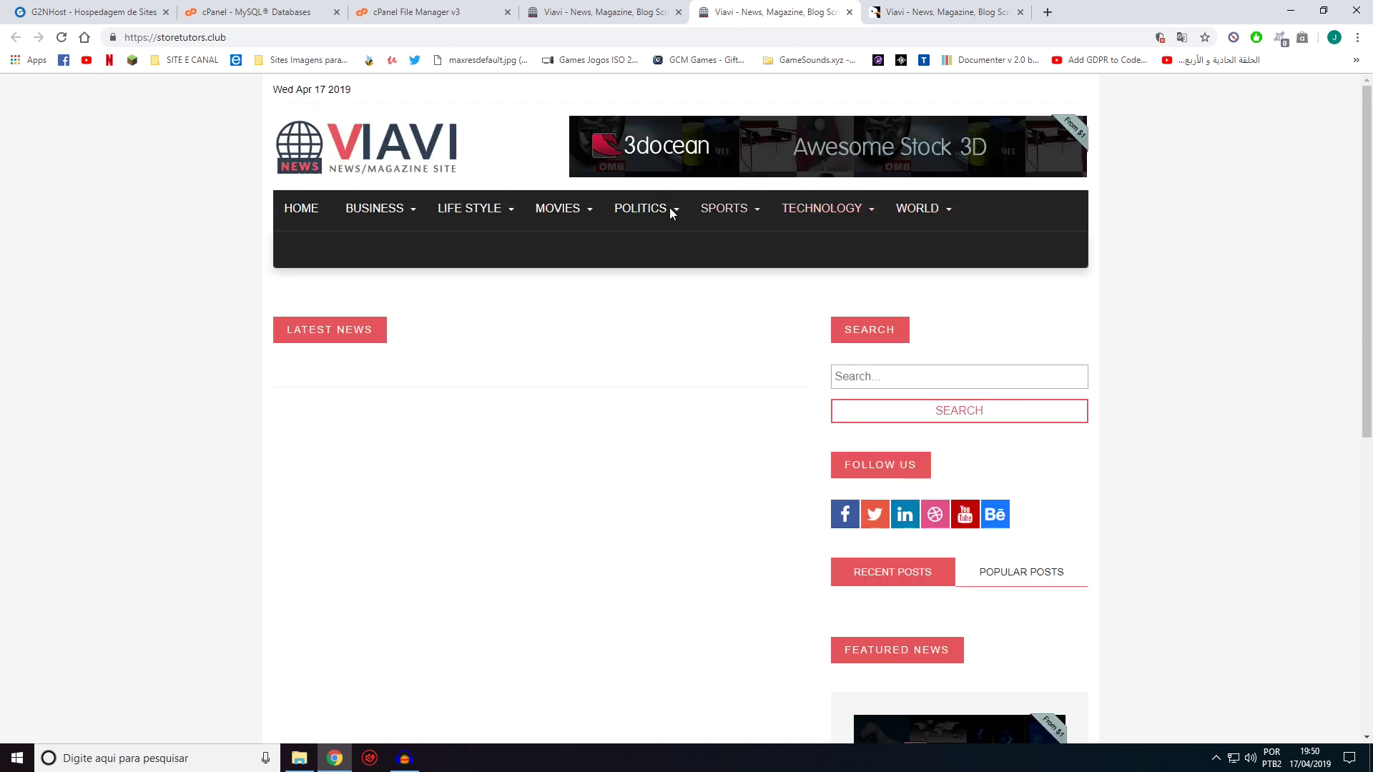
mouse_move(491, 210)
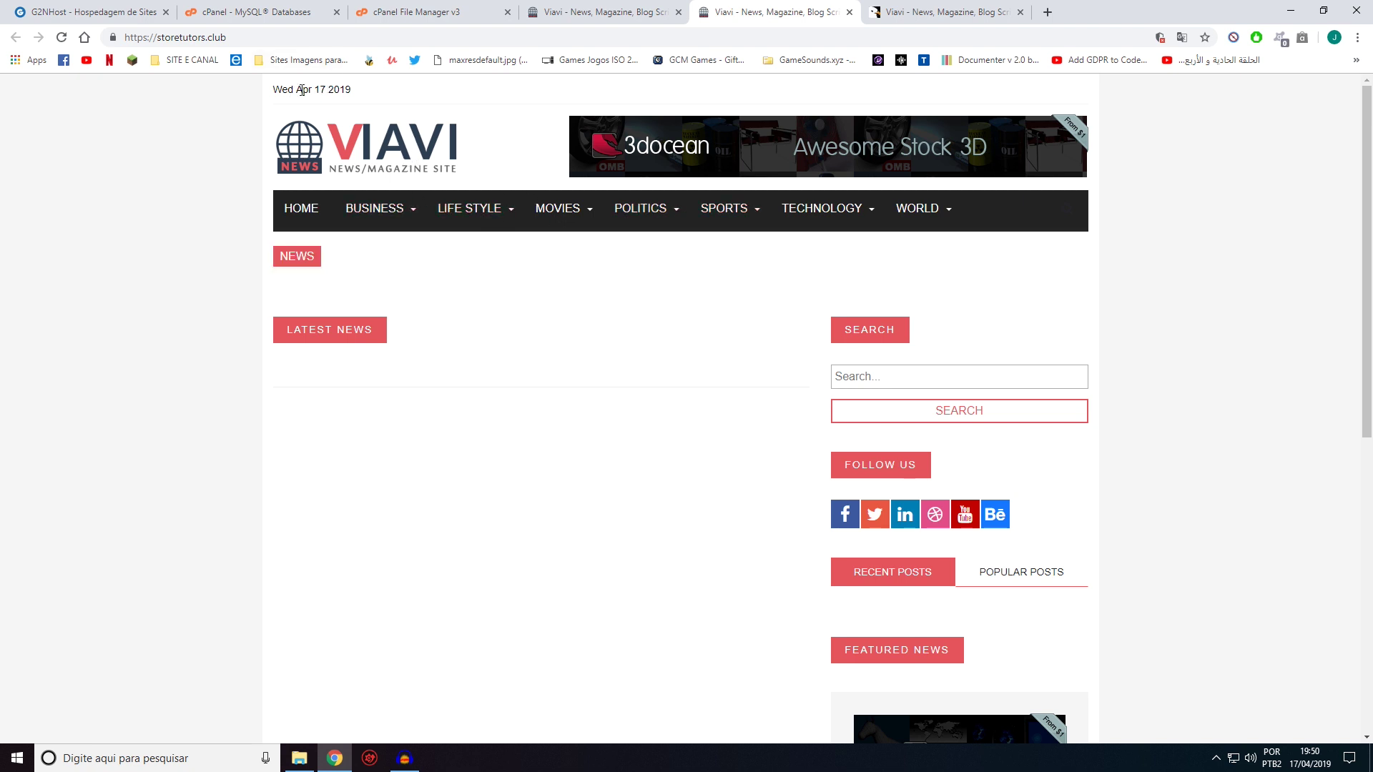
scroll(818, 178, "down", 2)
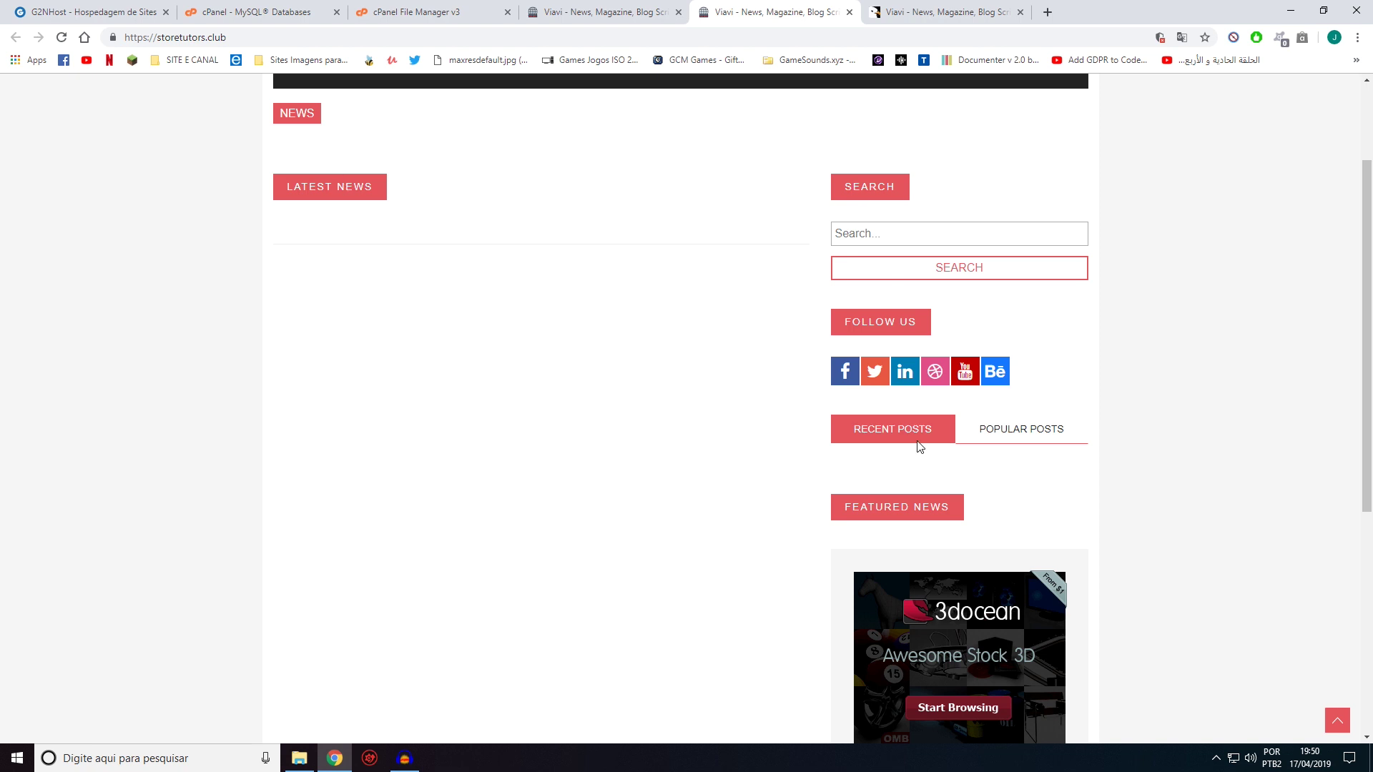
scroll(689, 415, "down", 5)
scroll(724, 440, "up", 8)
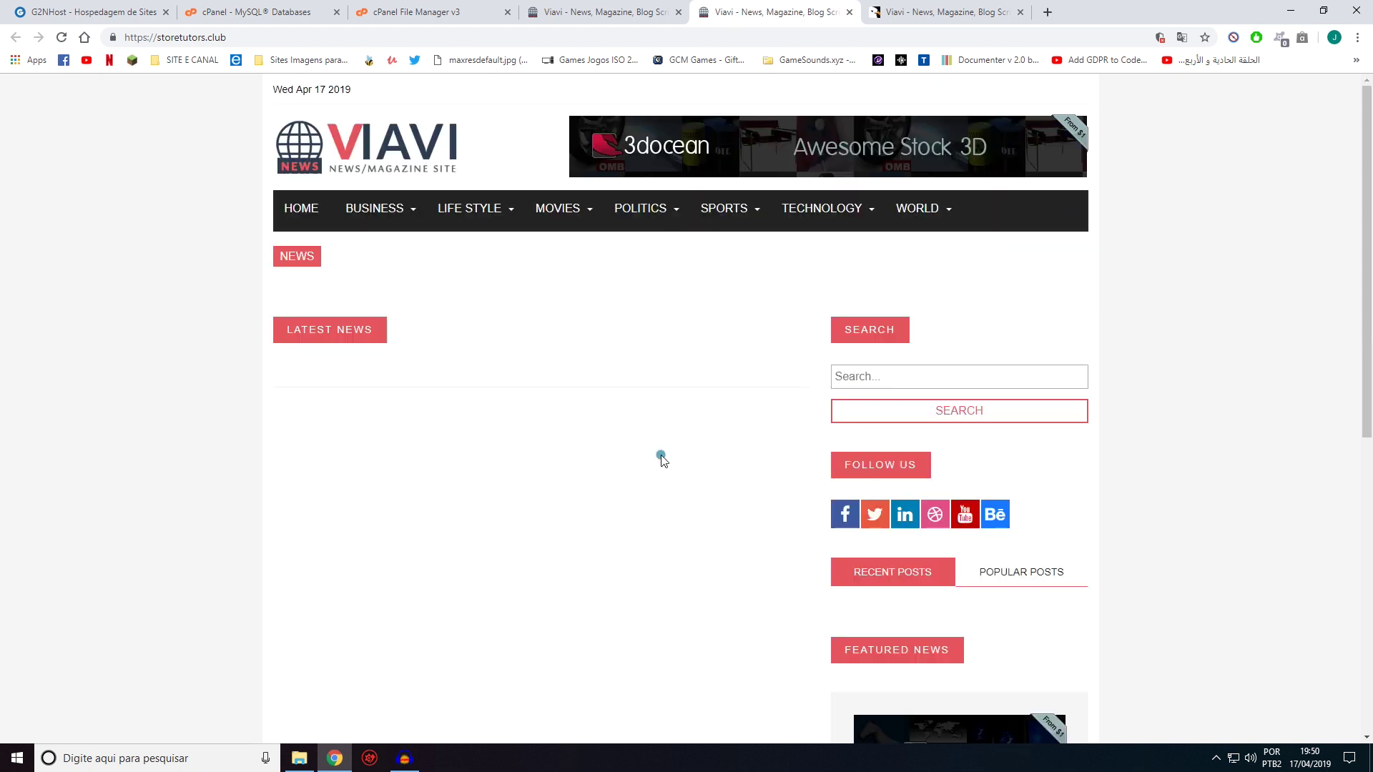